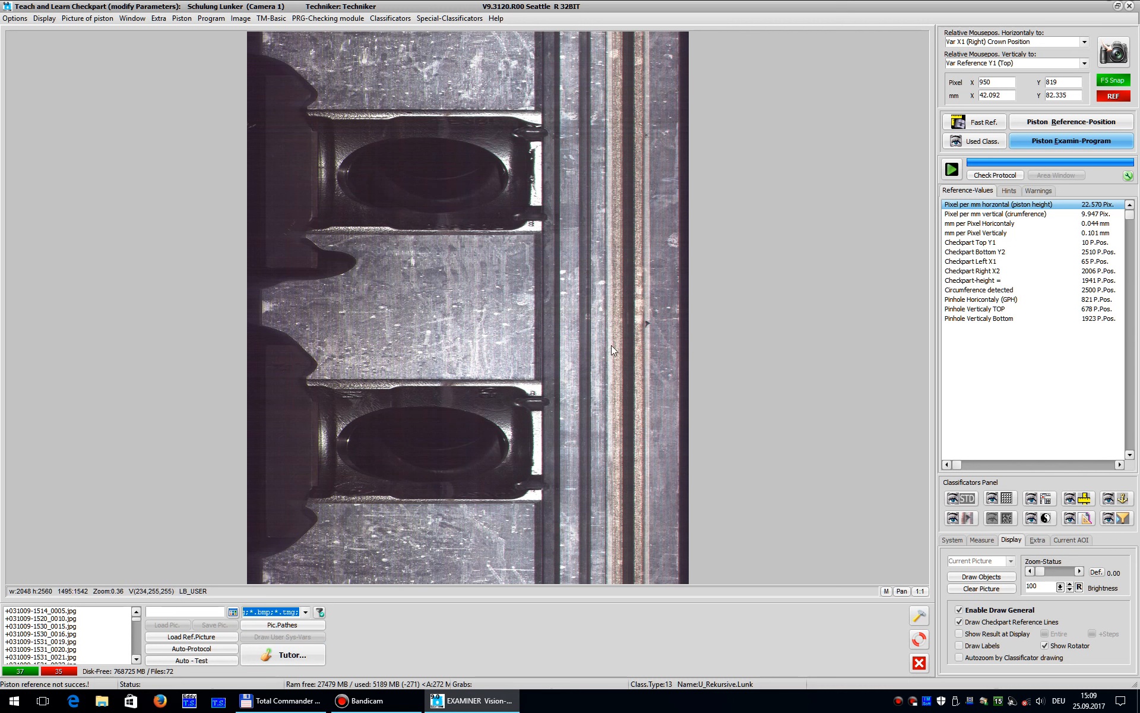
Step: Create a new porosity and kink classificator named Headland
{"action": "left_click", "coordinate": [962, 521]}
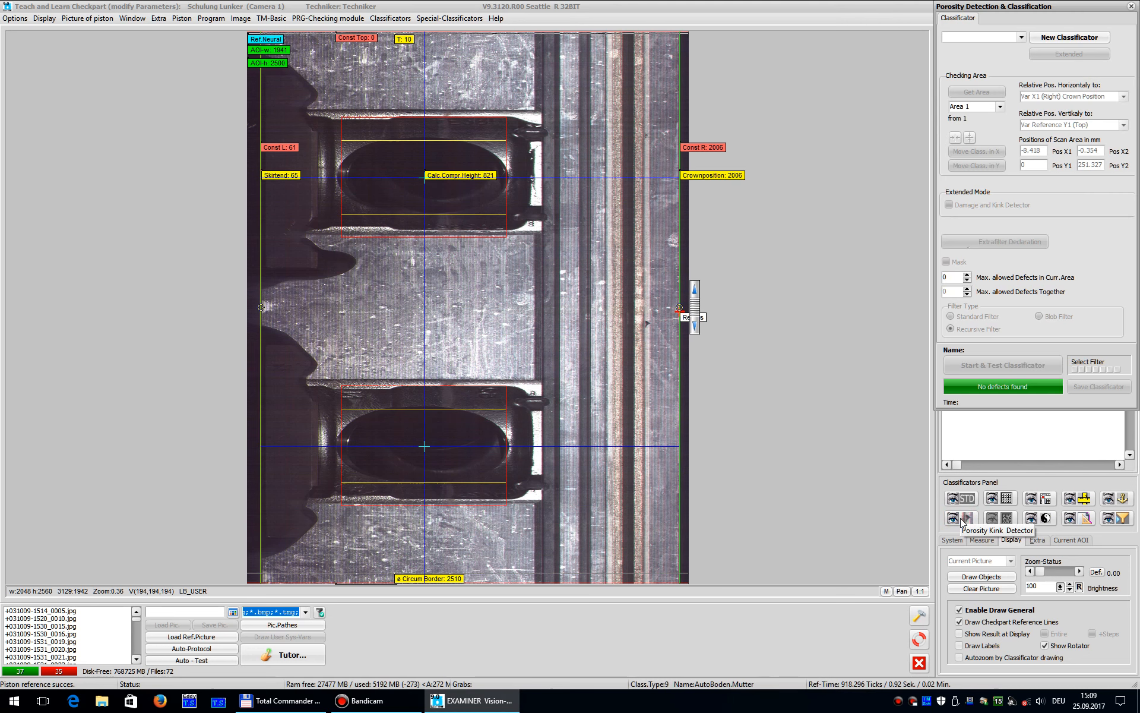
{"action": "left_click", "coordinate": [1068, 38]}
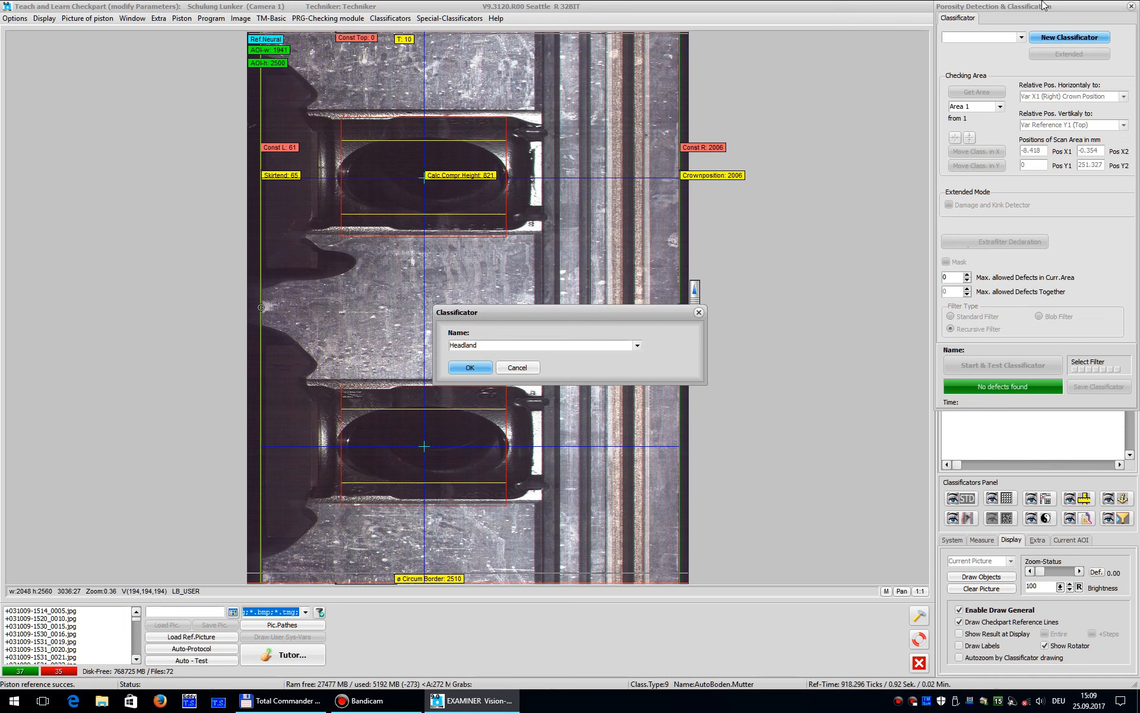
{"action": "type", "text": "Headland"}
{"action": "left_click", "coordinate": [469, 367]}
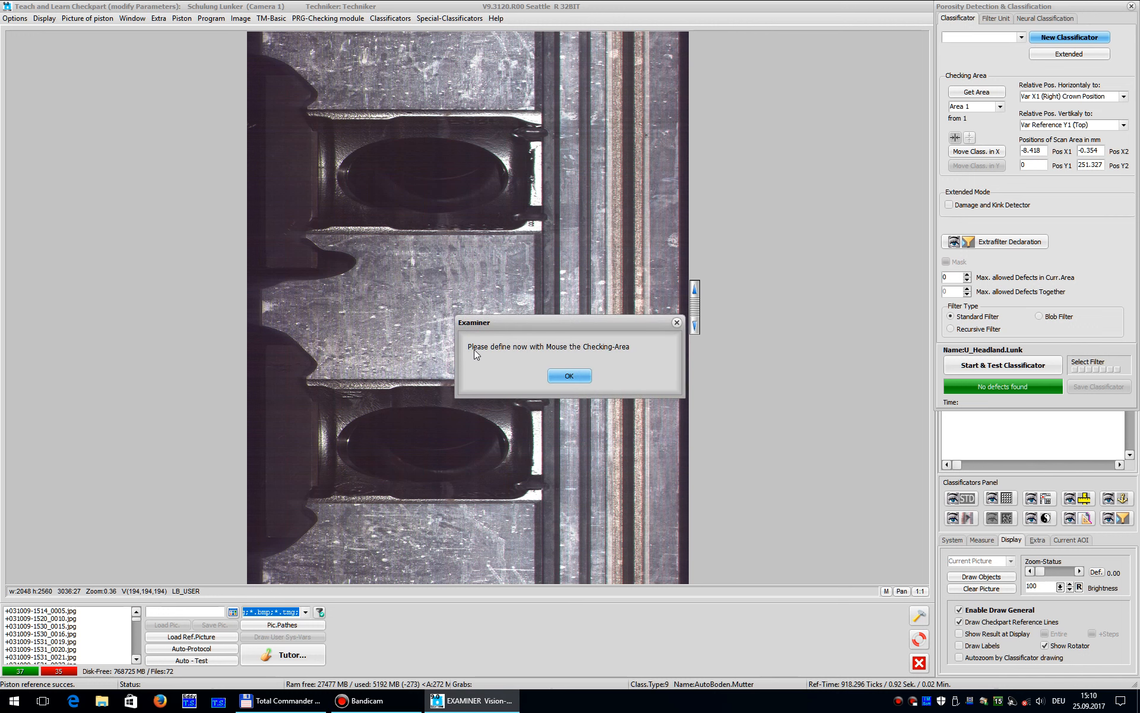
Step: Define a checking area about 185 px wide on the headland beside the crown edge, scanning the whole circumference
{"action": "left_click", "coordinate": [569, 376]}
{"action": "left_click", "coordinate": [650, 315]}
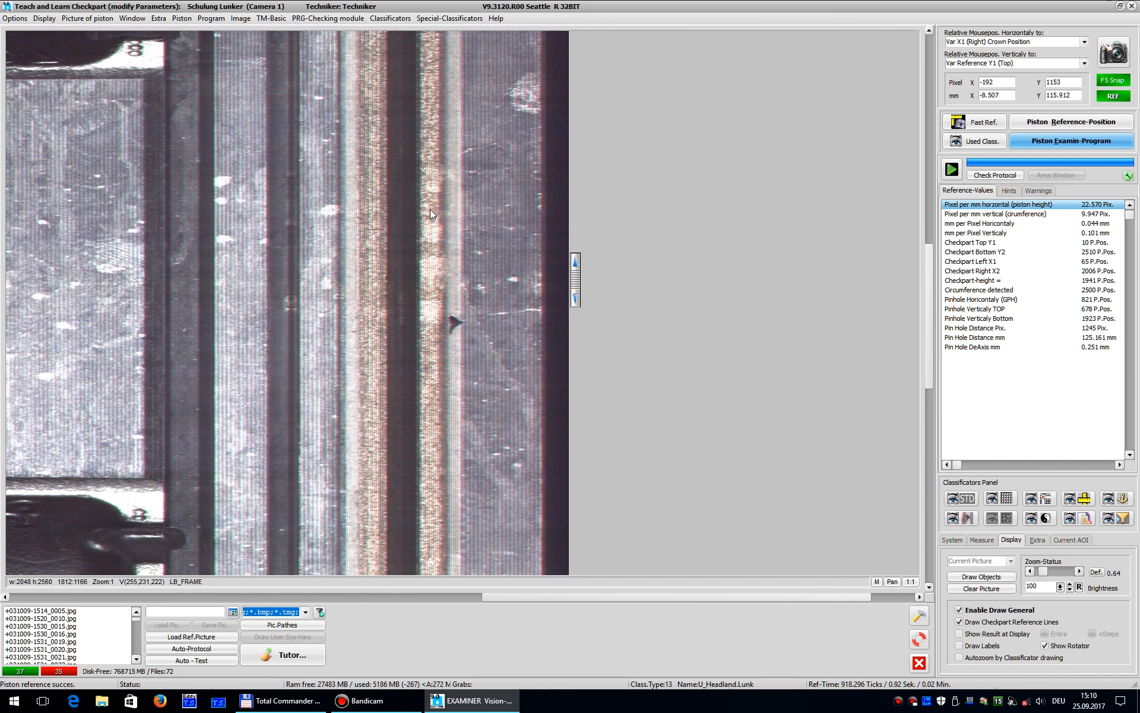
{"action": "left_click_drag", "start_coordinate": [431, 212], "coordinate": [540, 391]}
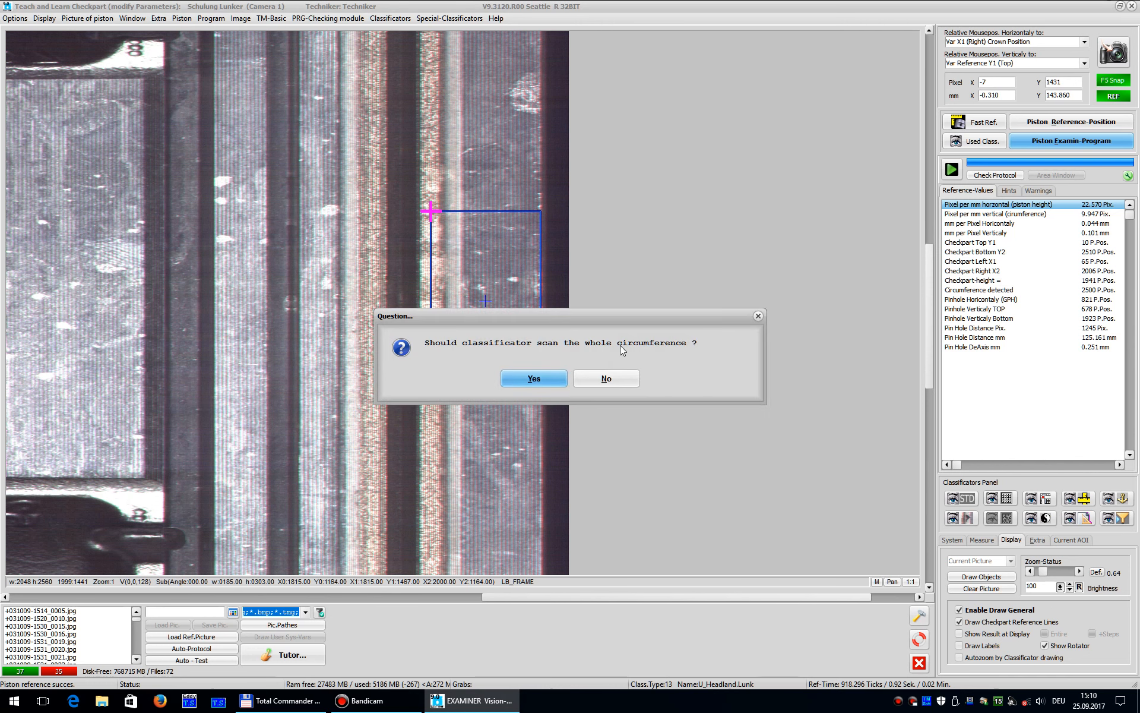
{"action": "left_click", "coordinate": [553, 378]}
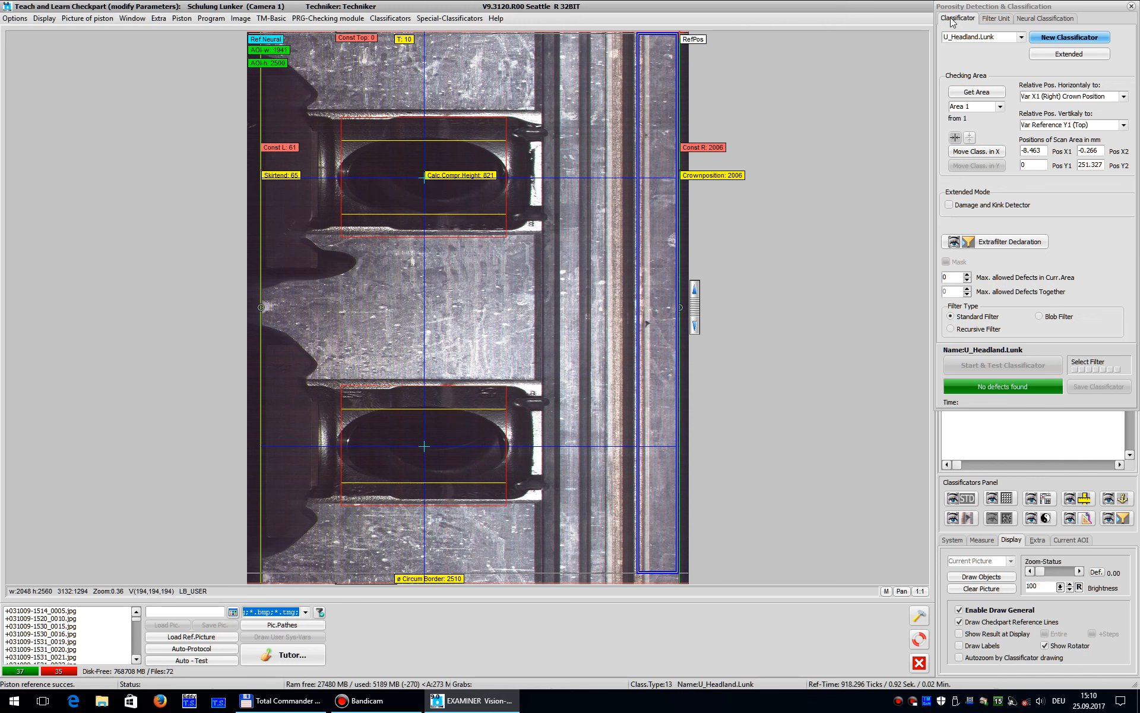
Step: Set the Headland classificator's filter type to Blob Filter
{"action": "left_click", "coordinate": [996, 19]}
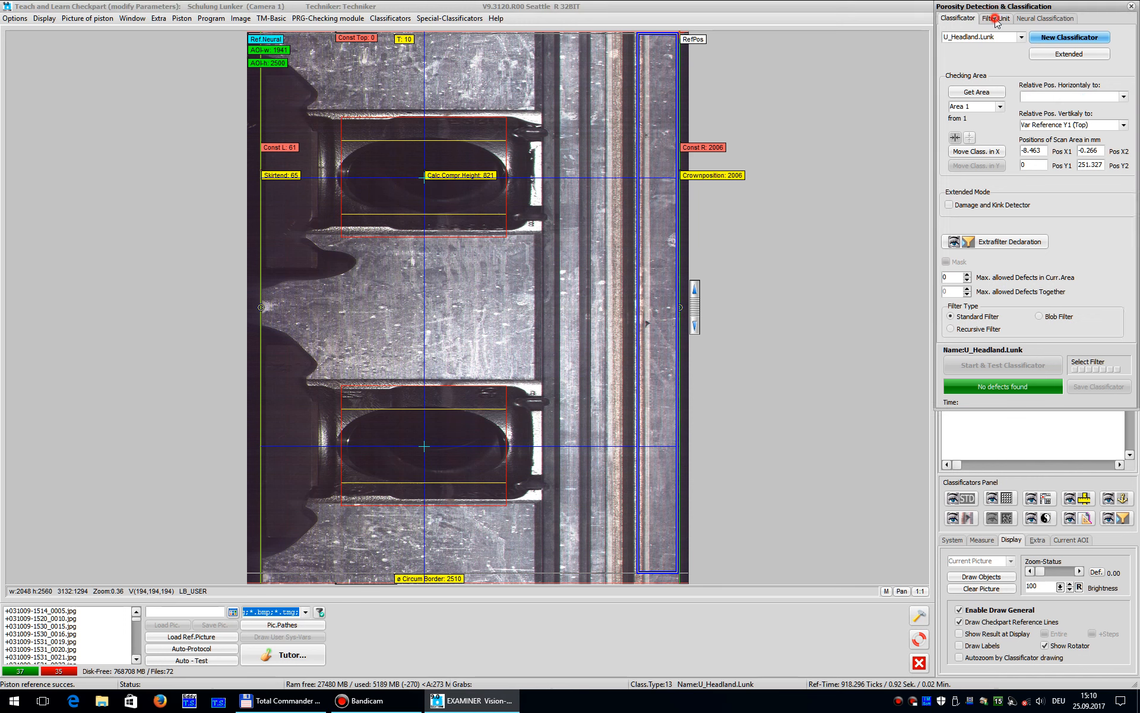
{"action": "left_click", "coordinate": [1026, 18]}
{"action": "left_click", "coordinate": [940, 19]}
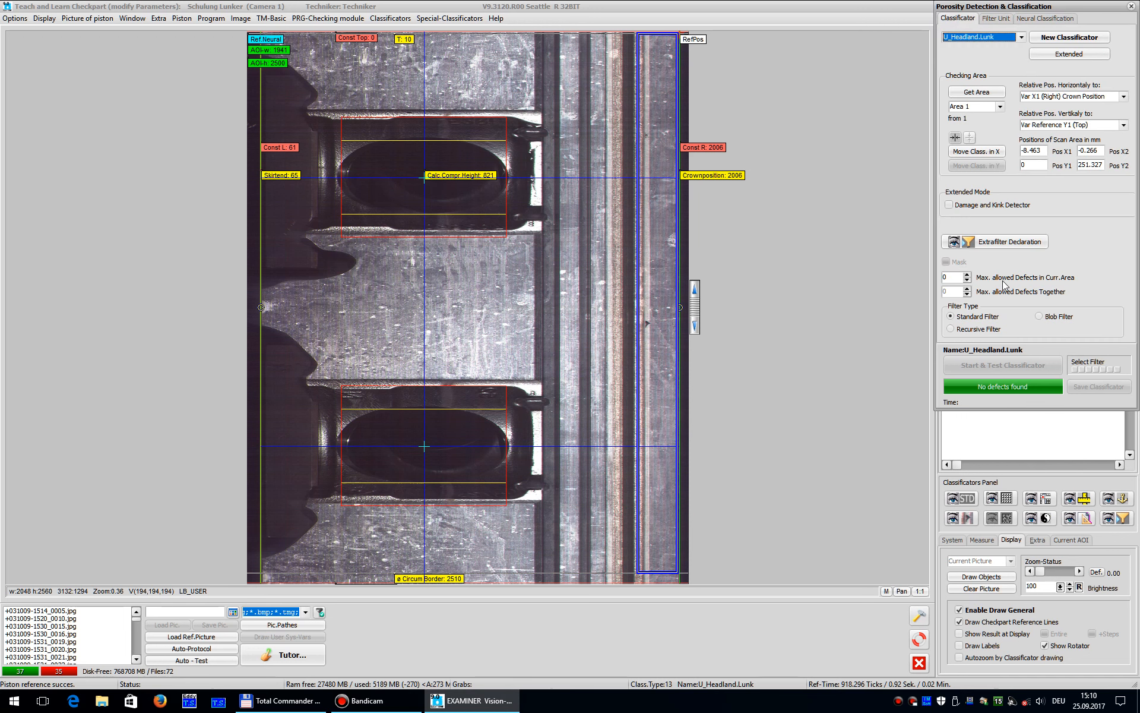
{"action": "left_click", "coordinate": [1050, 317]}
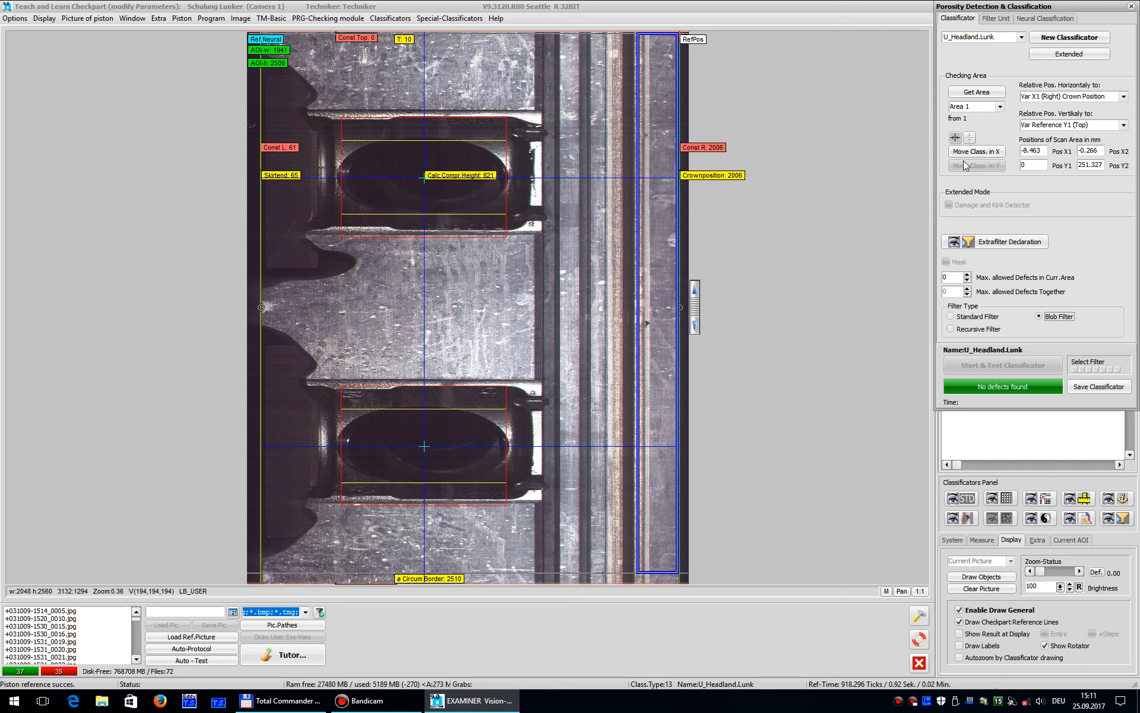
Step: Set the blob filter's minimum defect width and minimum defect height to 0.2 mm
{"action": "left_click", "coordinate": [995, 19]}
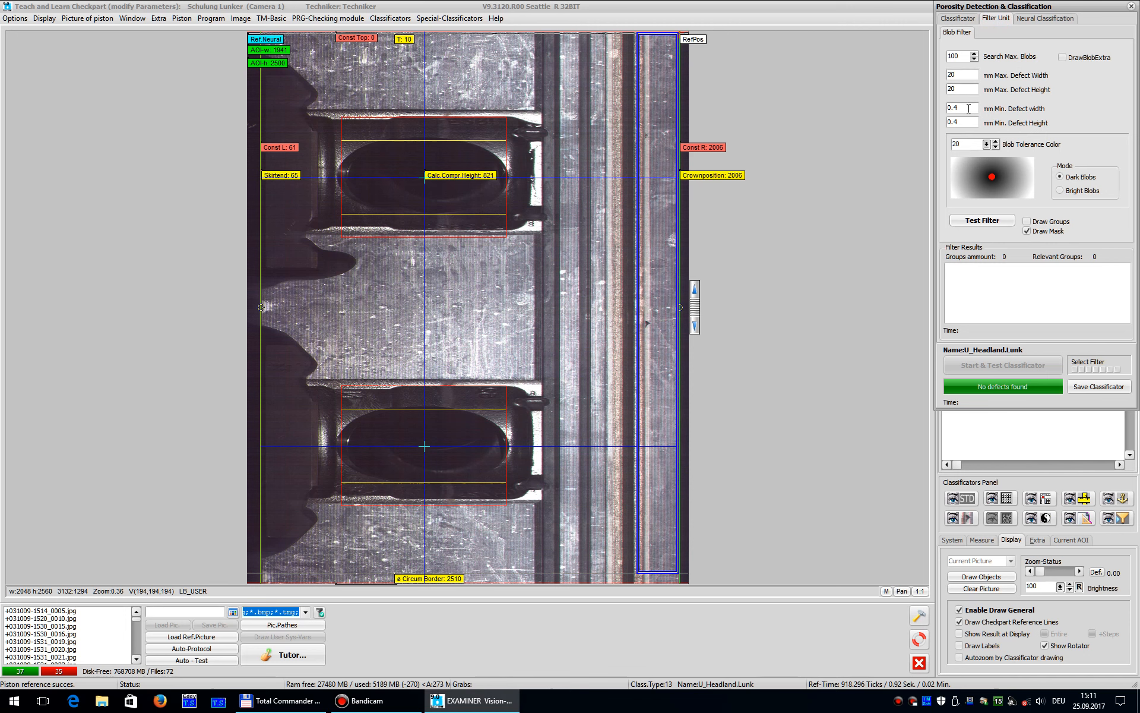
{"action": "left_click_drag", "start_coordinate": [955, 107], "coordinate": [966, 107]}
{"action": "type", "text": "2"}
{"action": "left_click_drag", "start_coordinate": [954, 122], "coordinate": [966, 122]}
{"action": "type", "text": "2"}
Step: Test the blob filter around the dark arrow-shaped defect, then enable DrawBlobExtra and test it again
{"action": "left_click", "coordinate": [647, 325]}
{"action": "scroll", "coordinate": [648, 325], "scroll_direction": "up", "scroll_amount": 1}
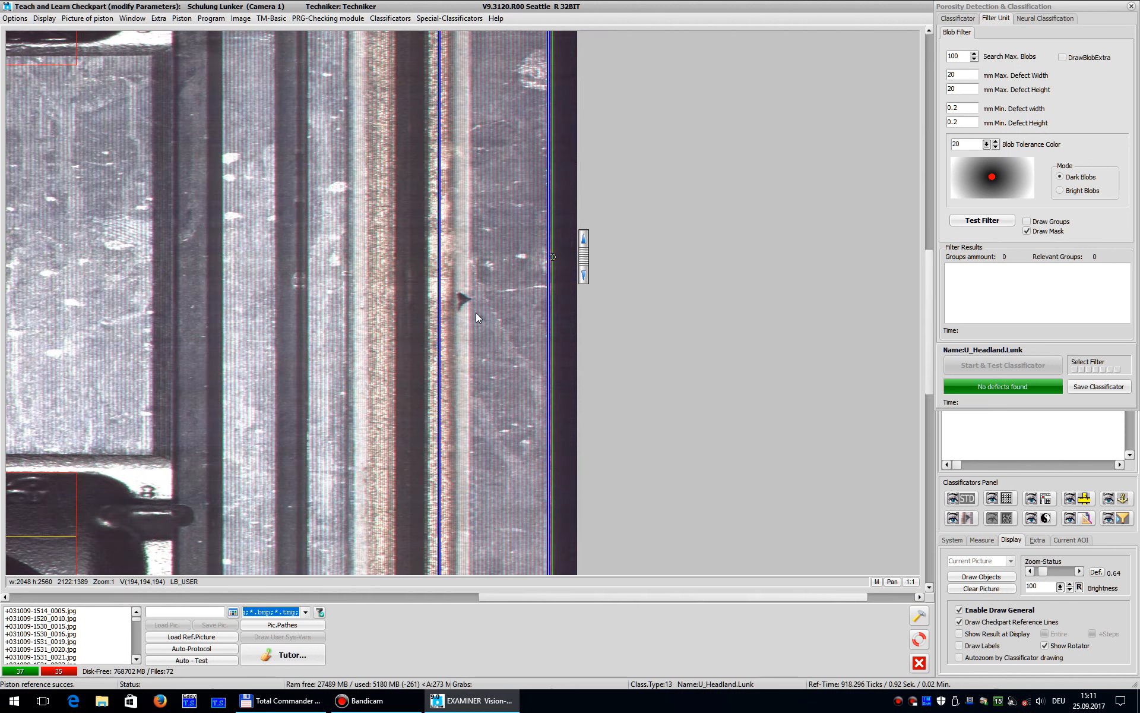
{"action": "scroll", "coordinate": [466, 300], "scroll_direction": "up", "scroll_amount": 1}
{"action": "scroll", "coordinate": [458, 310], "scroll_direction": "up", "scroll_amount": 1}
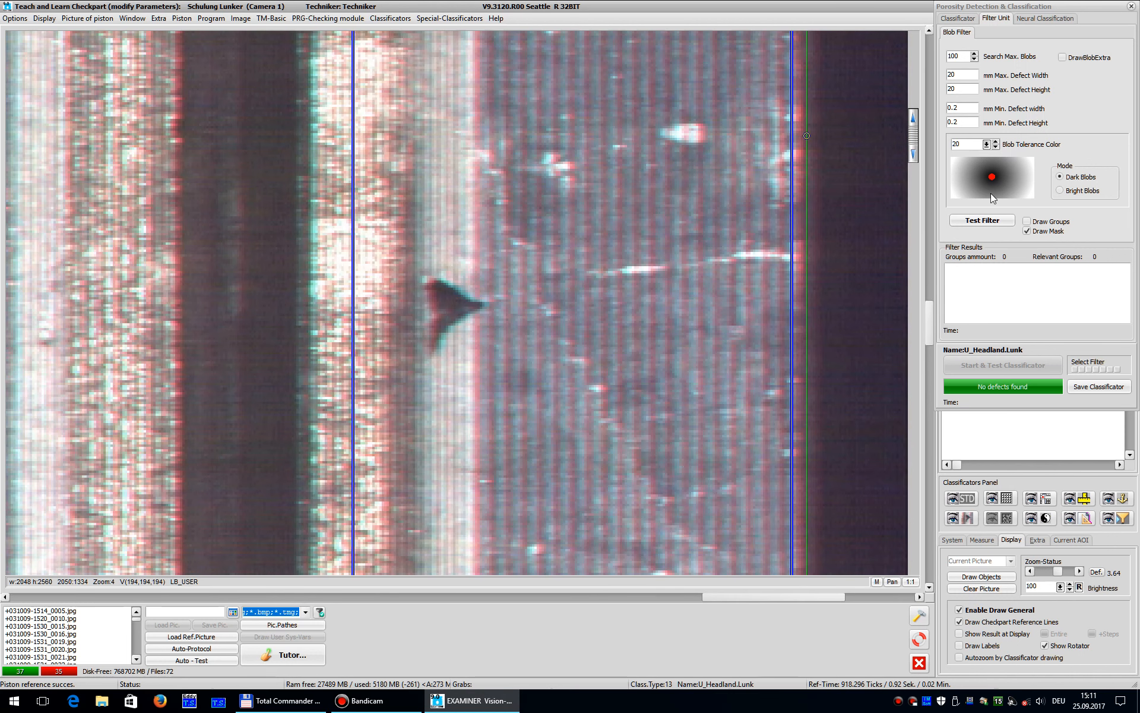
{"action": "left_click", "coordinate": [991, 220]}
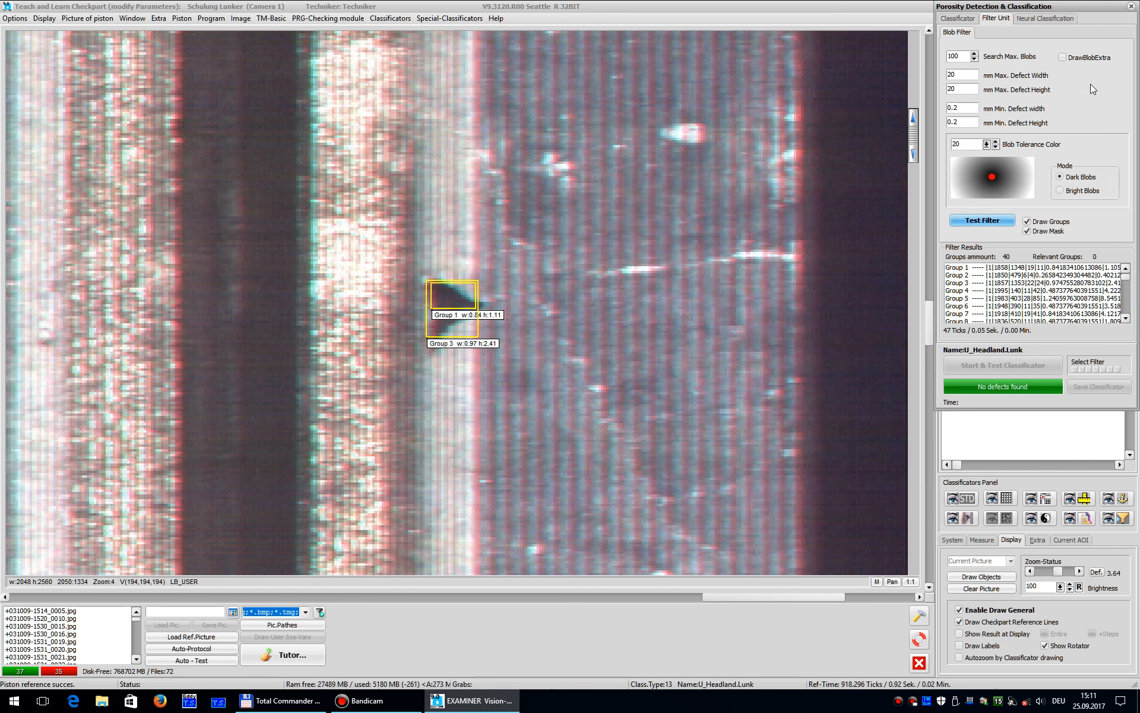
{"action": "left_click", "coordinate": [1092, 58]}
{"action": "left_click", "coordinate": [981, 221]}
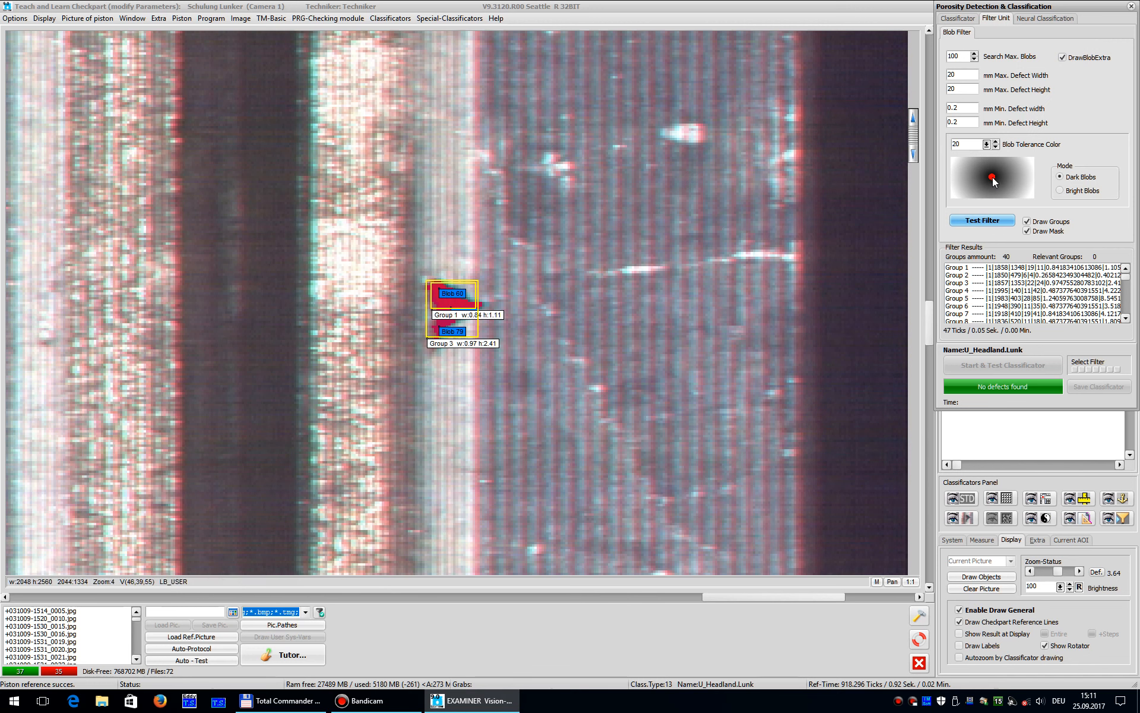
Step: Try blob tolerance colors of 50, 68 and 36, testing the filter with each value
{"action": "left_click_drag", "start_coordinate": [988, 145], "coordinate": [1005, 146]}
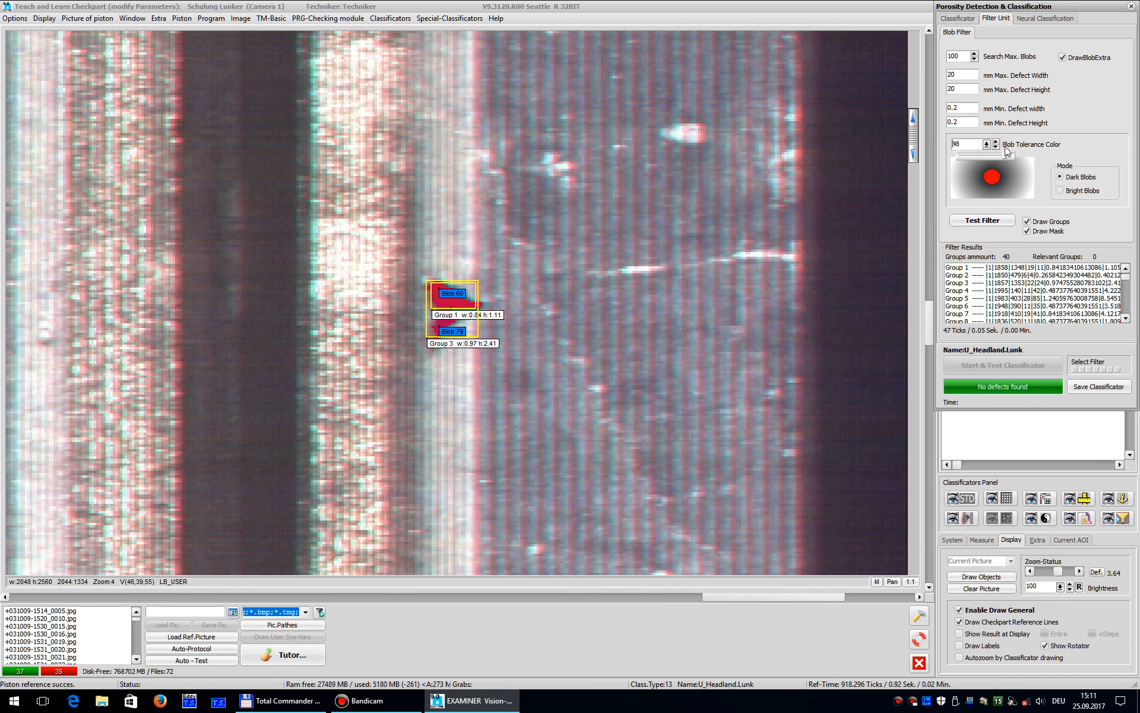
{"action": "left_click", "coordinate": [996, 218]}
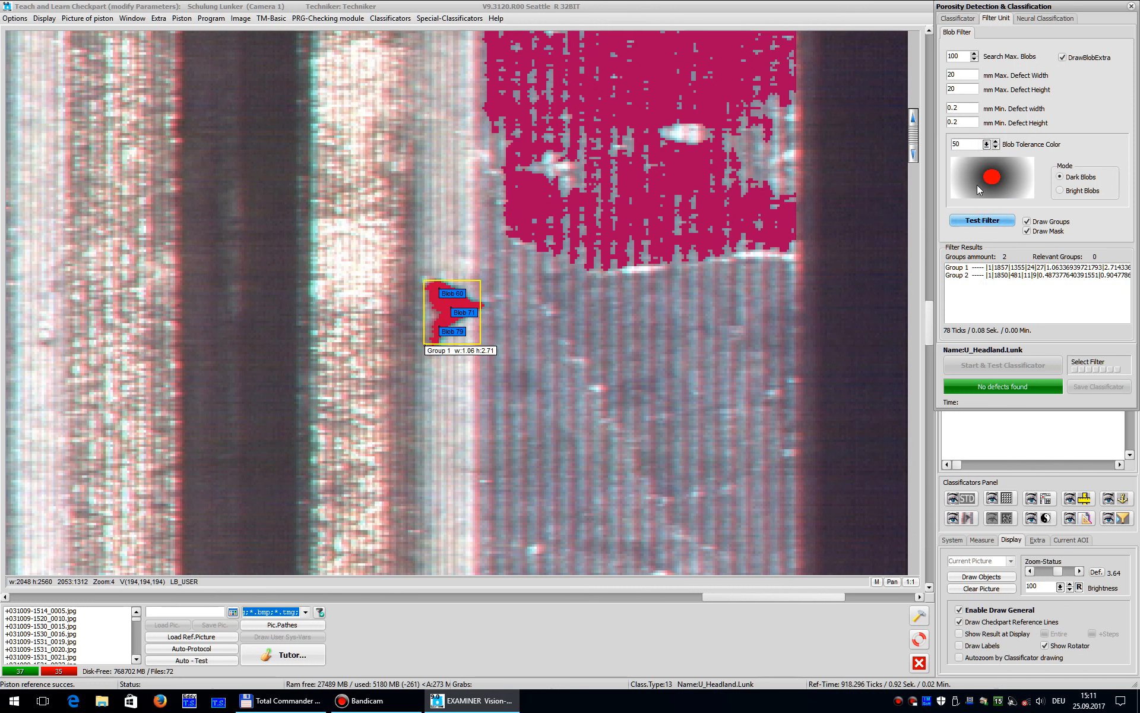
{"action": "left_click_drag", "start_coordinate": [987, 144], "coordinate": [1001, 159]}
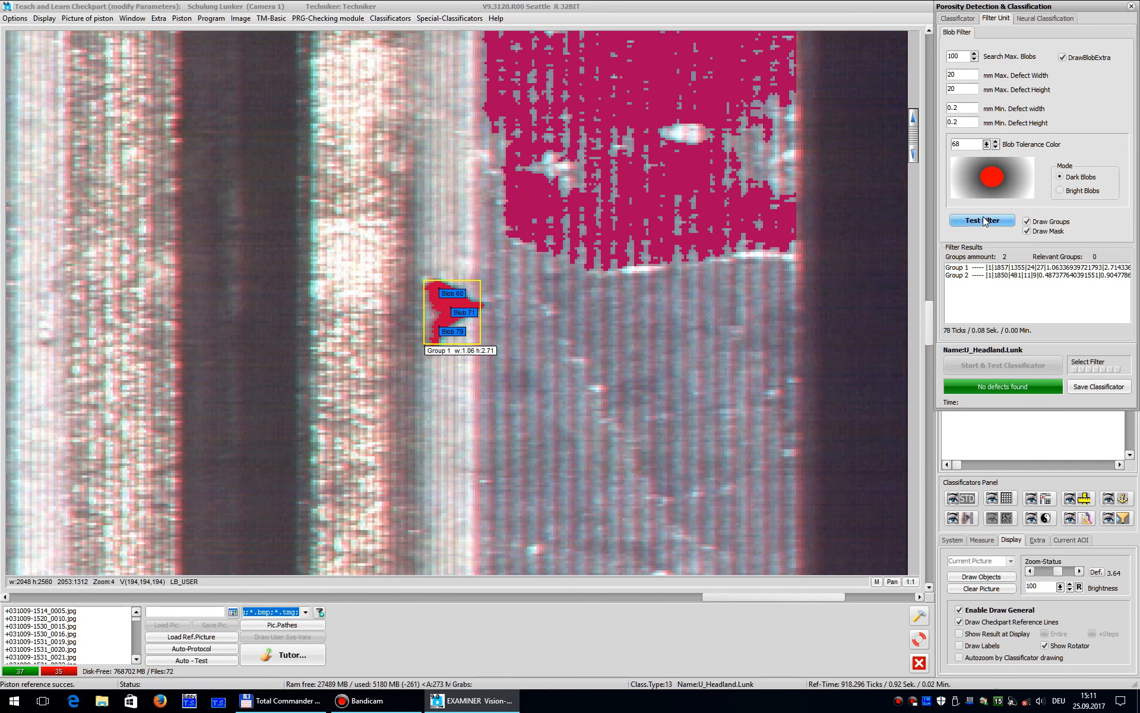
{"action": "left_click", "coordinate": [983, 221]}
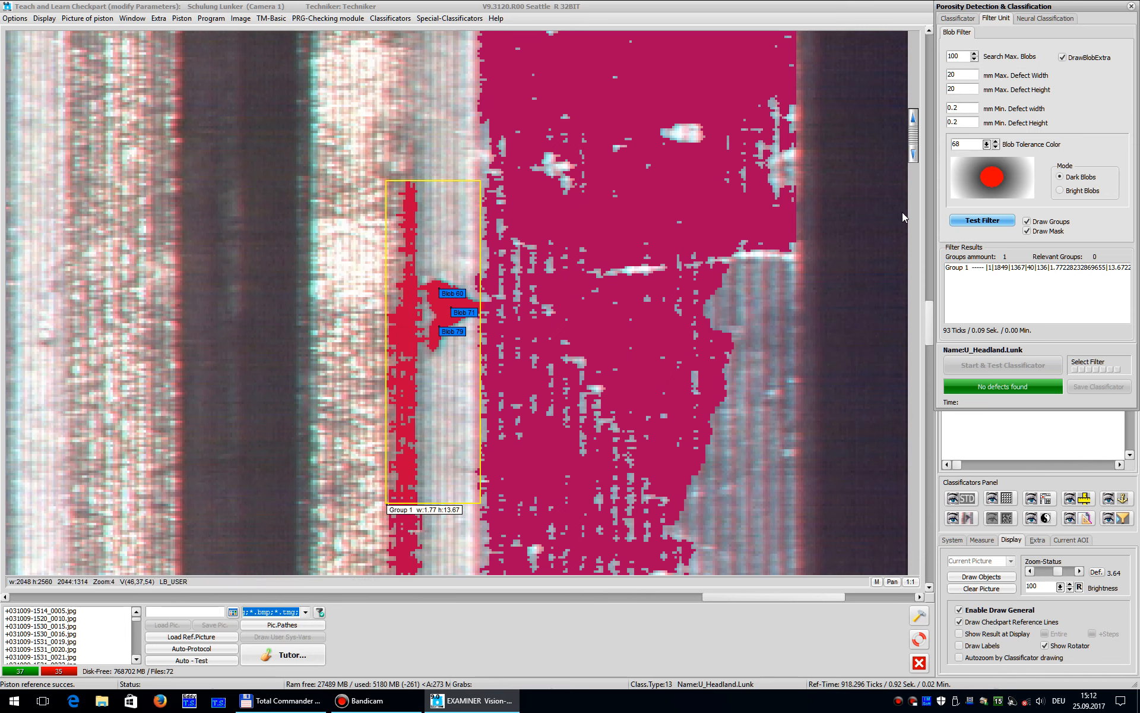
{"action": "left_click_drag", "start_coordinate": [987, 145], "coordinate": [970, 154]}
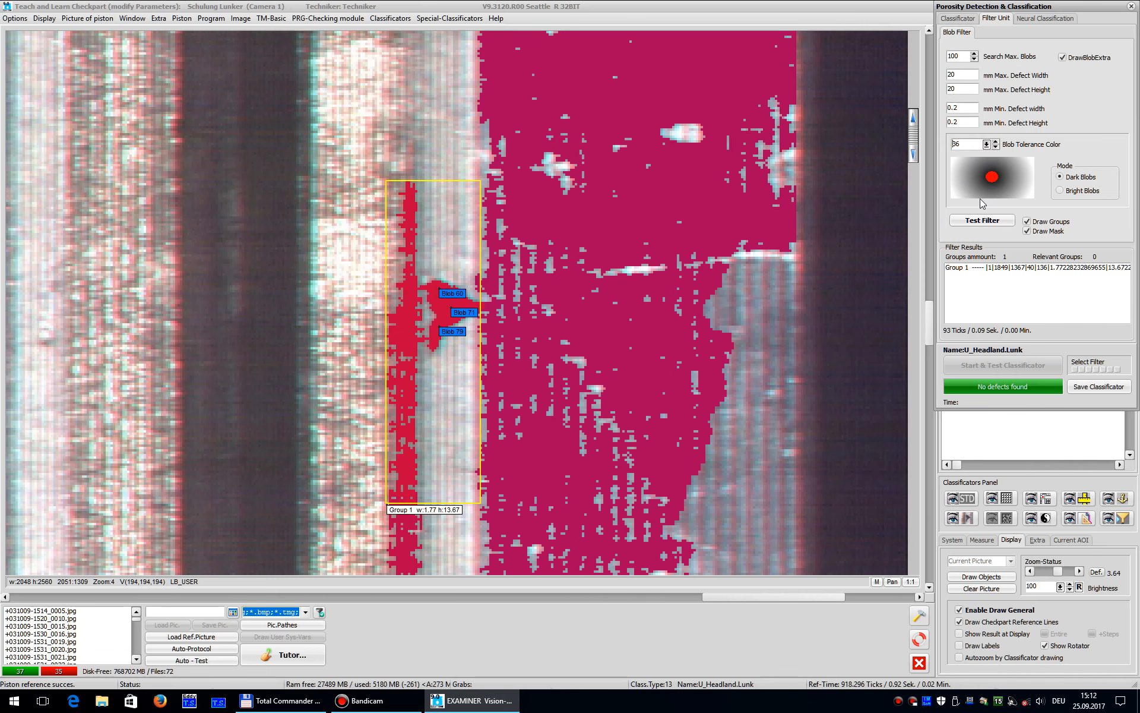
{"action": "left_click", "coordinate": [983, 220]}
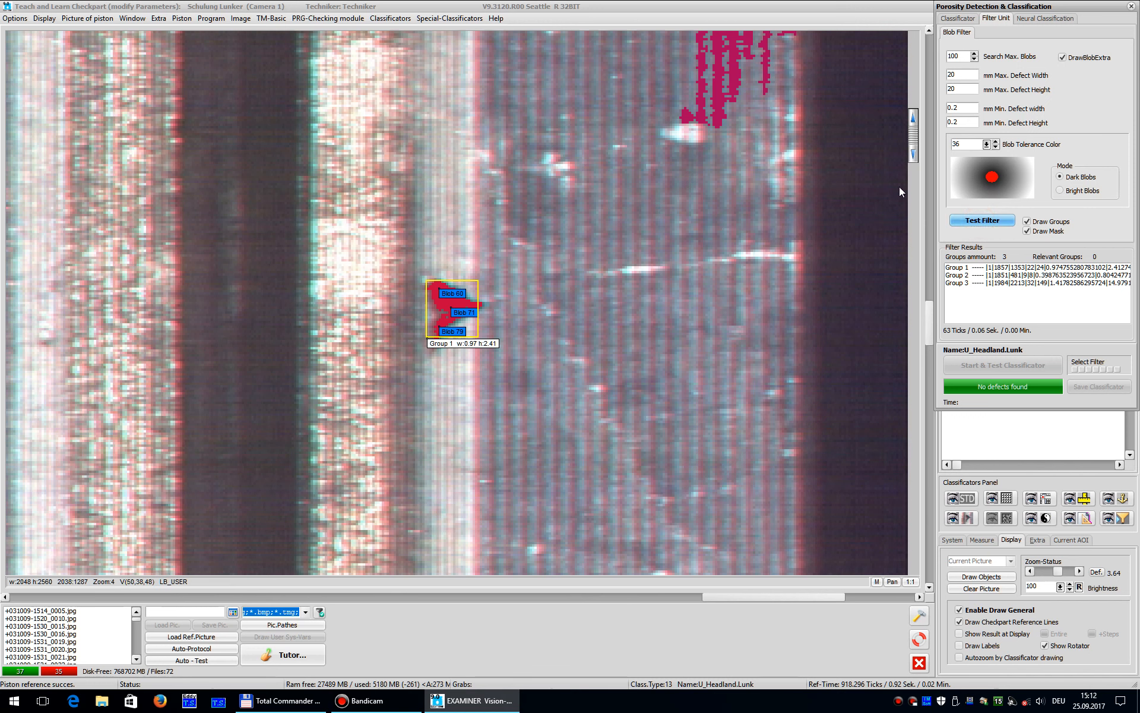
Step: Set the blob tolerance color to 30 and test the filter
{"action": "double_click", "coordinate": [957, 144]}
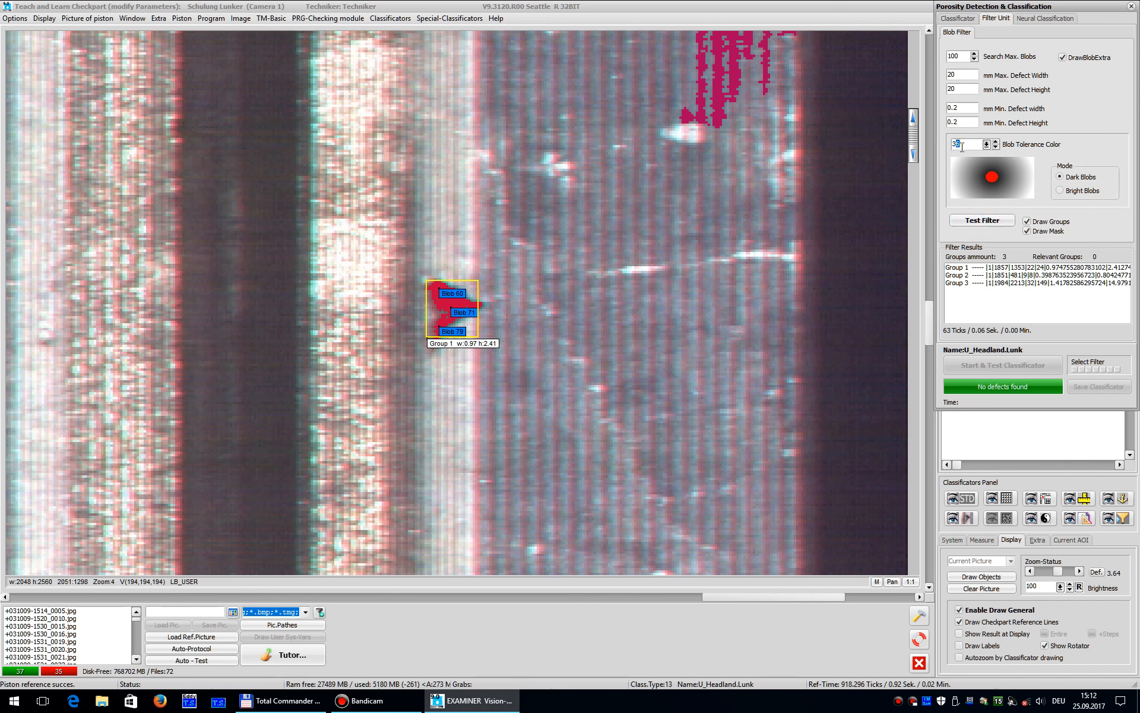
{"action": "type", "text": "30"}
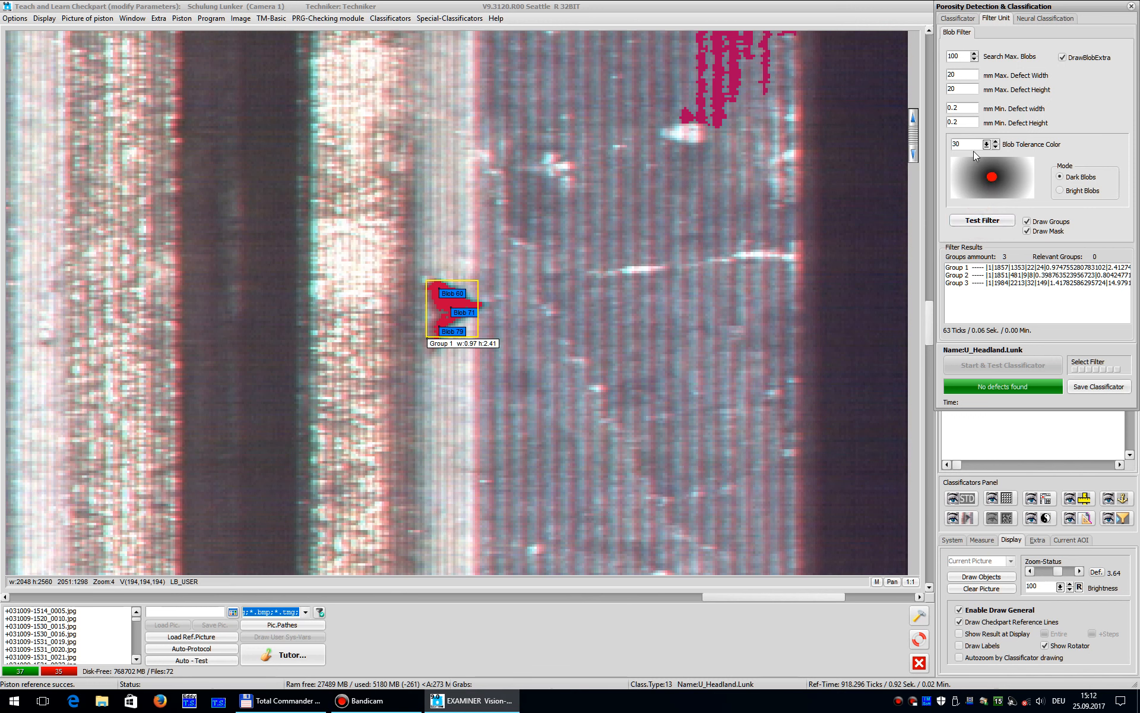
{"action": "left_click", "coordinate": [984, 220]}
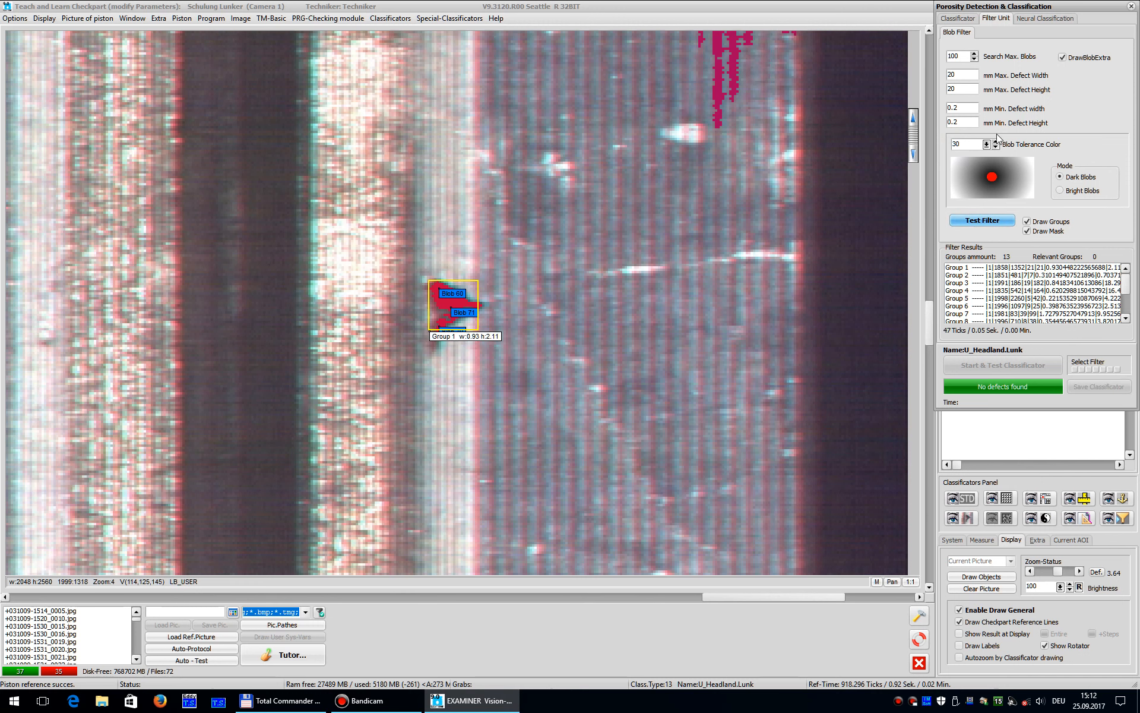
Step: Turn off DrawBlobExtra and examine where groups 1, 2, 4 and 5 of the filter results lie on the piston
{"action": "left_click", "coordinate": [1063, 57]}
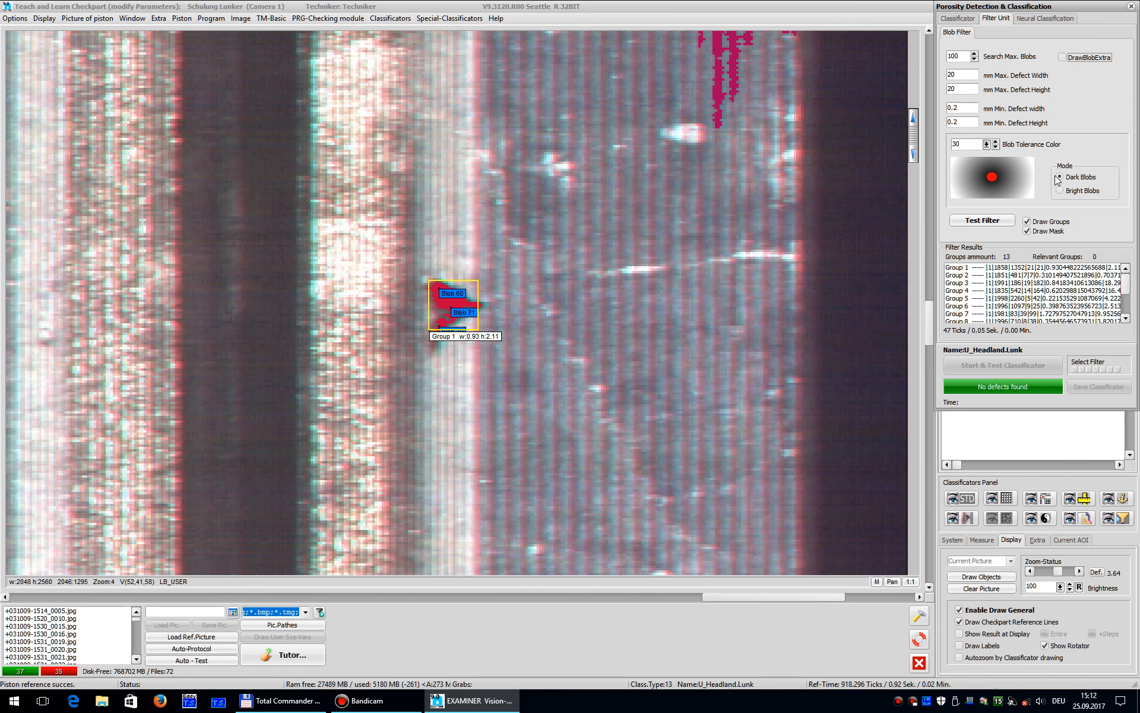
{"action": "left_click", "coordinate": [992, 270]}
{"action": "left_click", "coordinate": [993, 276]}
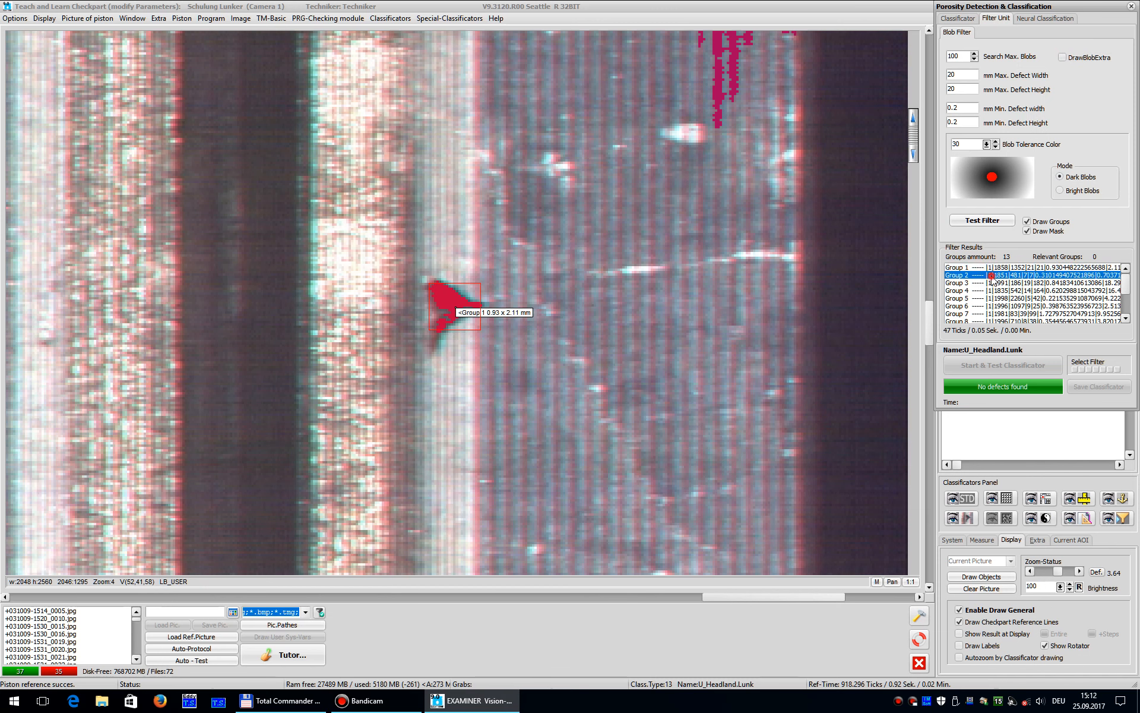
{"action": "left_click", "coordinate": [992, 291]}
{"action": "right_click", "coordinate": [676, 300]}
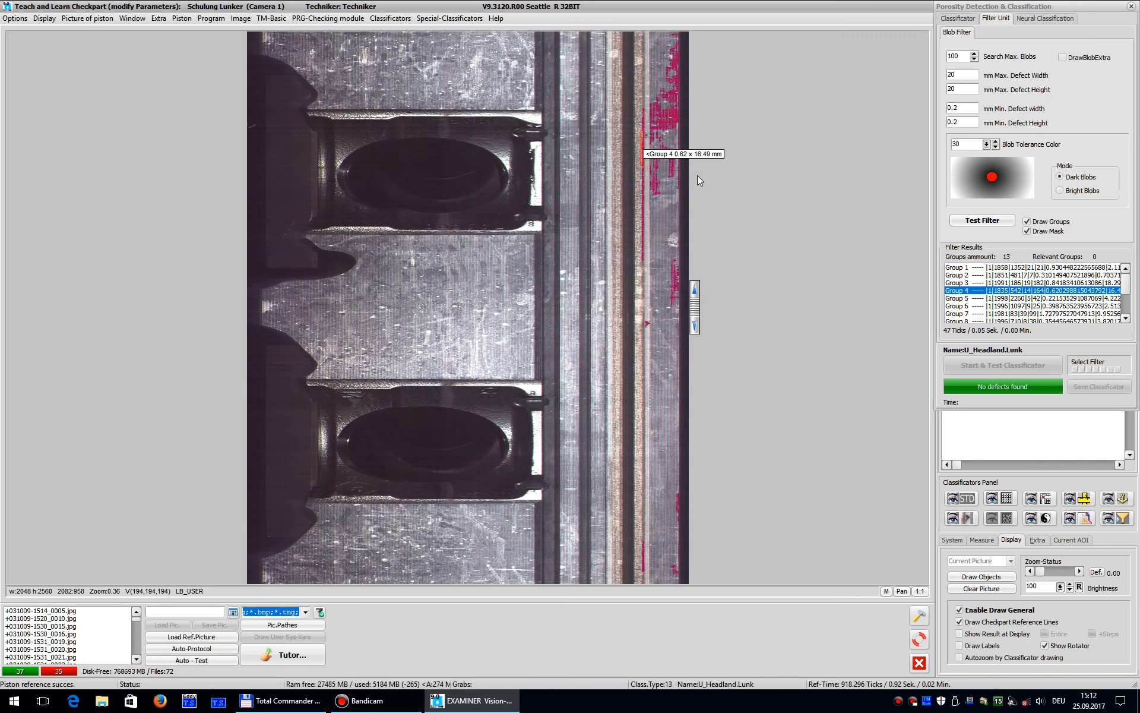
{"action": "left_click", "coordinate": [976, 299]}
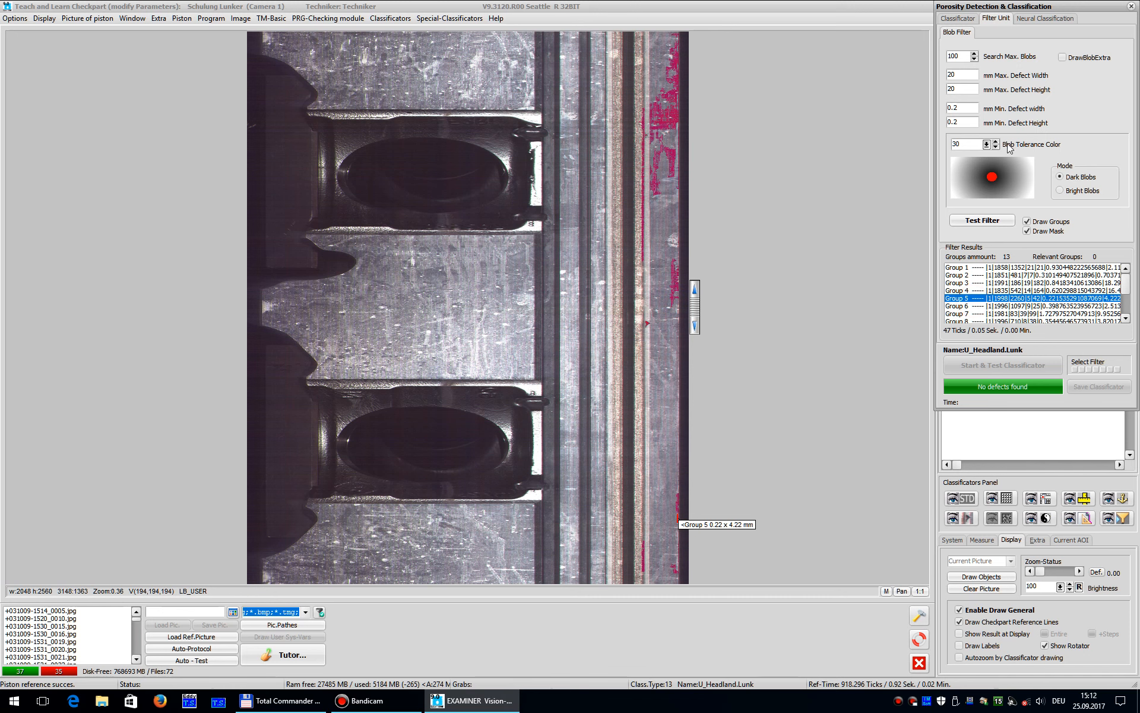
Step: Add groups 1 and 2 to the neural classification pattern as porosity defects
{"action": "left_click", "coordinate": [1038, 20]}
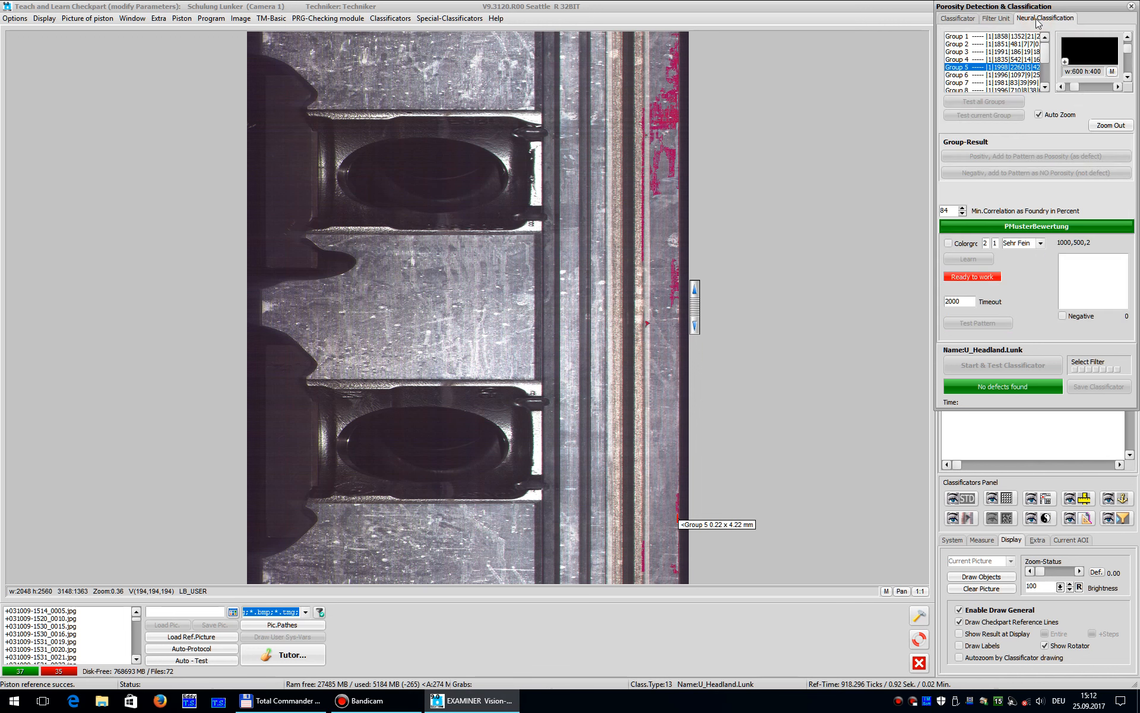
{"action": "left_click", "coordinate": [963, 37]}
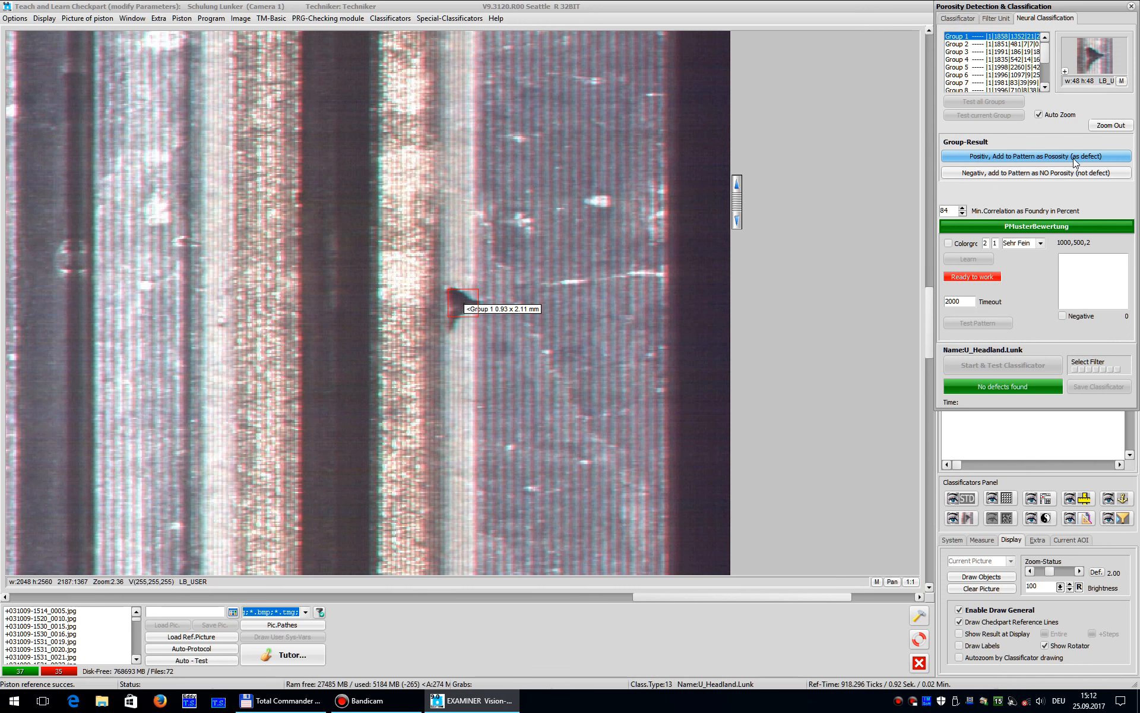
{"action": "left_click", "coordinate": [974, 44]}
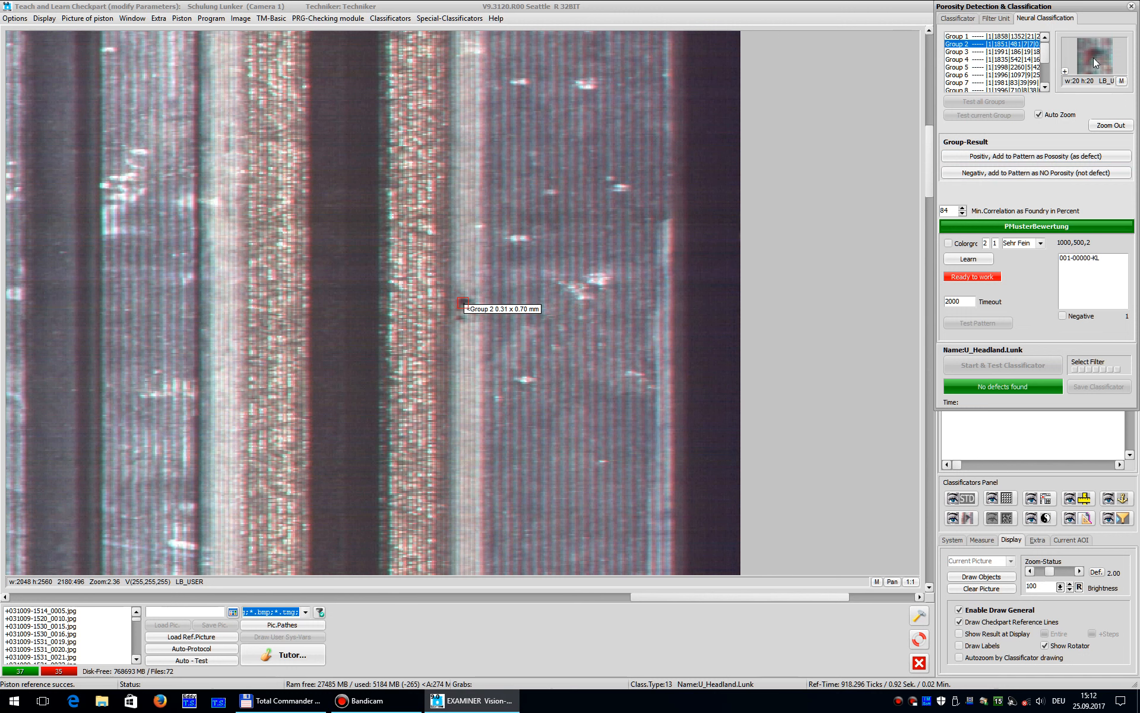
{"action": "left_click", "coordinate": [993, 156]}
Step: Add groups 3 and 7 to the neural classification pattern as no porosity
{"action": "left_click", "coordinate": [981, 52]}
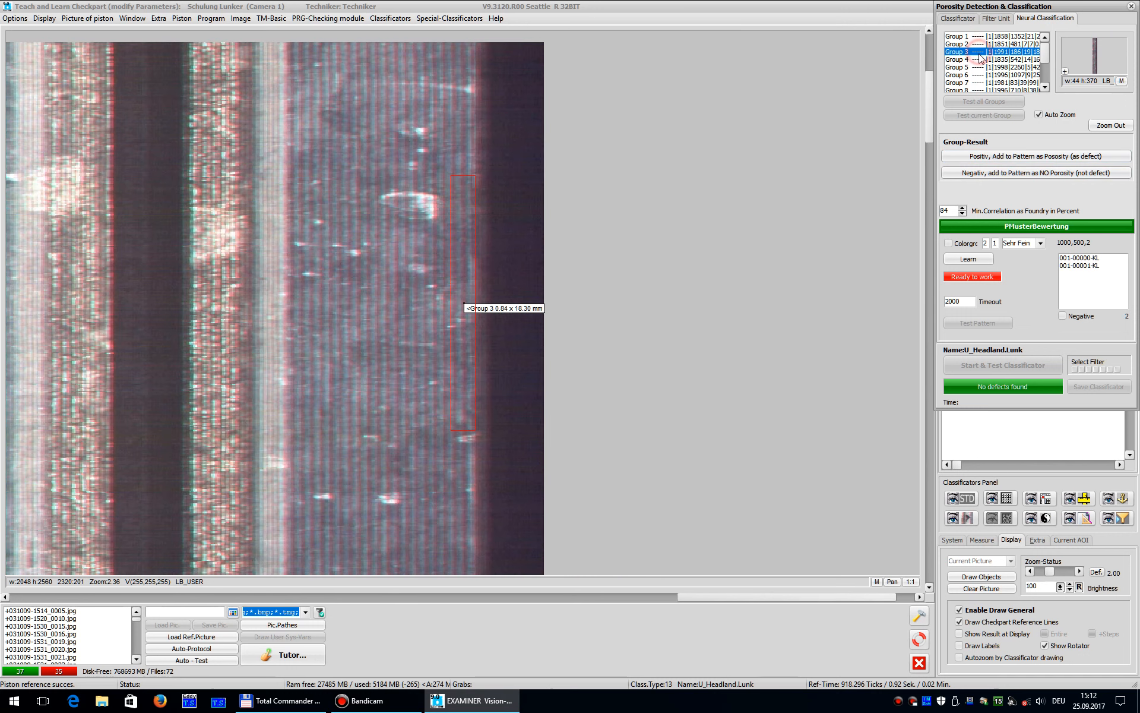
{"action": "left_click", "coordinate": [1003, 173]}
{"action": "left_click", "coordinate": [995, 83]}
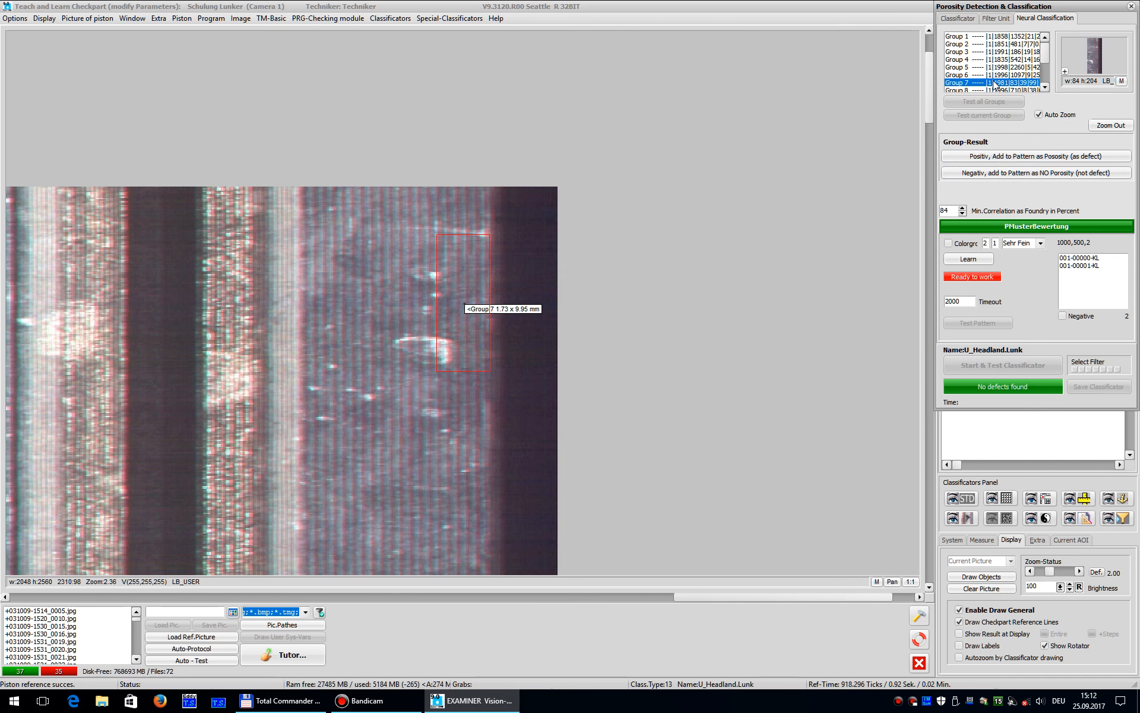
{"action": "left_click", "coordinate": [974, 173]}
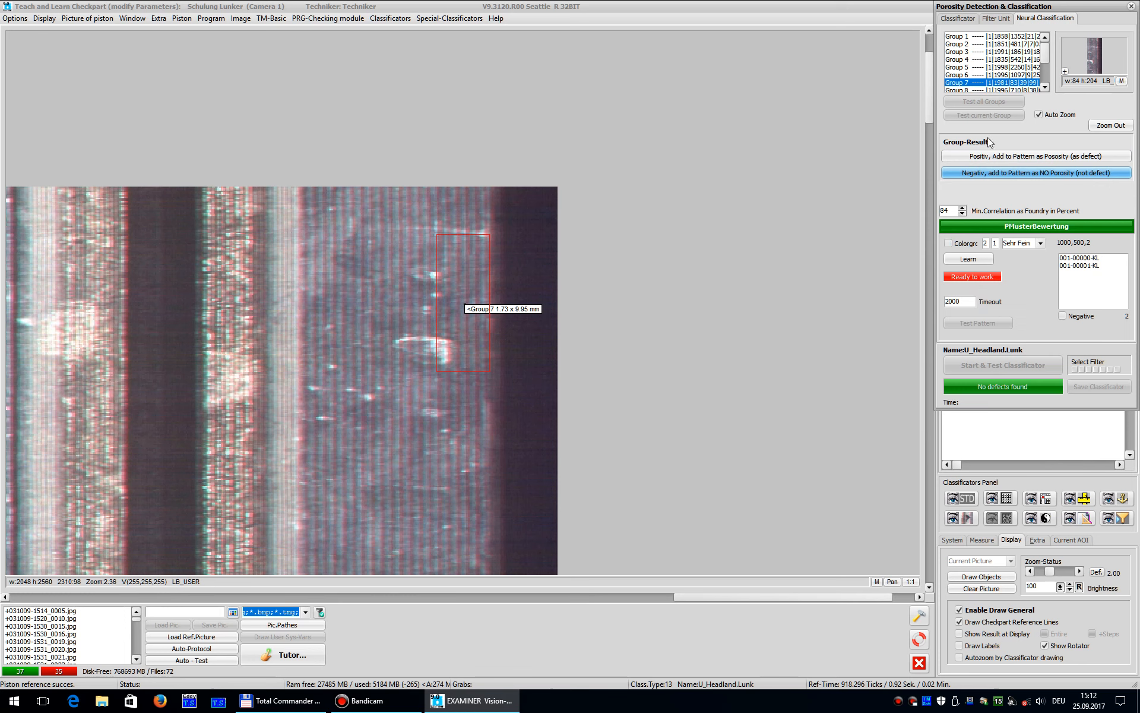
Step: Review the stored positive pattern samples, then switch to the negative ones and examine them
{"action": "left_click", "coordinate": [1072, 264]}
{"action": "left_click", "coordinate": [1073, 259]}
{"action": "left_click", "coordinate": [1070, 266]}
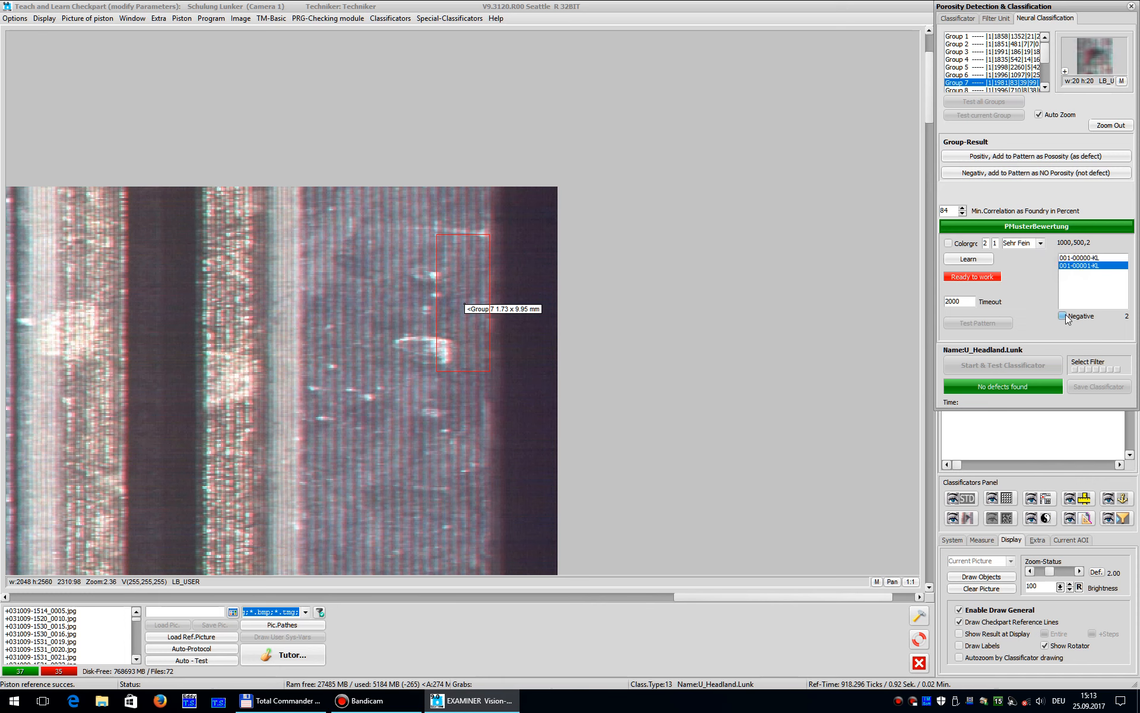
{"action": "left_click", "coordinate": [1062, 315]}
{"action": "left_click", "coordinate": [1085, 265]}
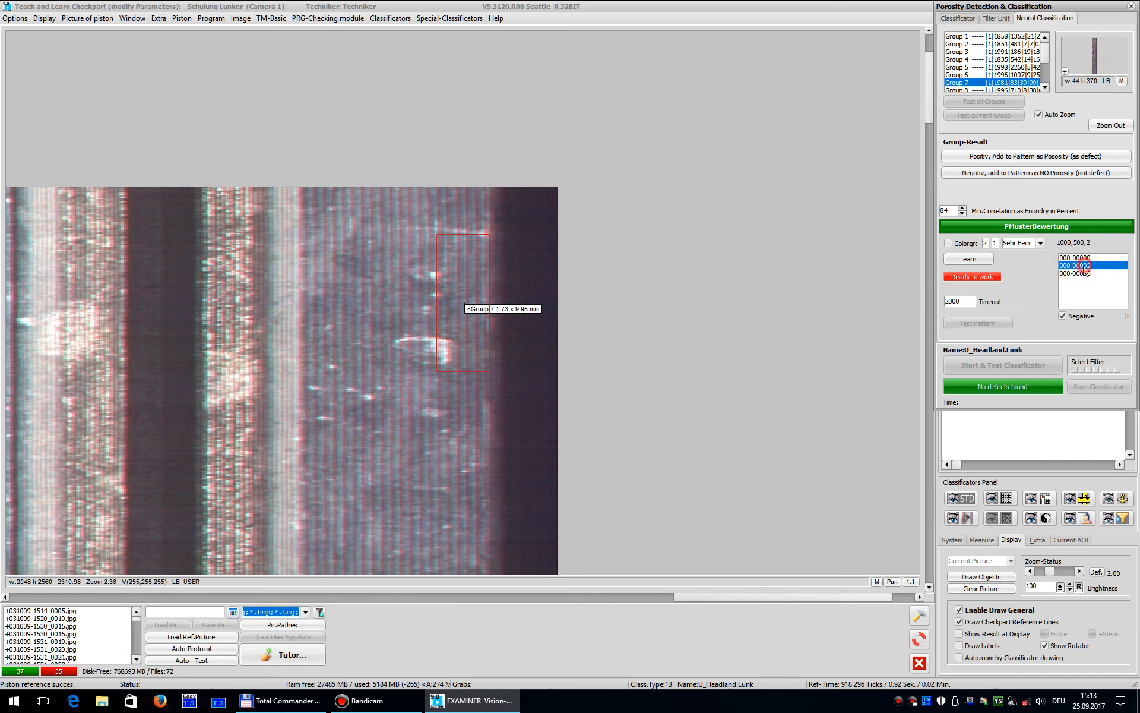
Step: Examine the stored negative pattern samples, then switch to the positive ones and examine both of them
{"action": "left_click", "coordinate": [1081, 273]}
{"action": "left_click", "coordinate": [1083, 265]}
{"action": "left_click", "coordinate": [1063, 316]}
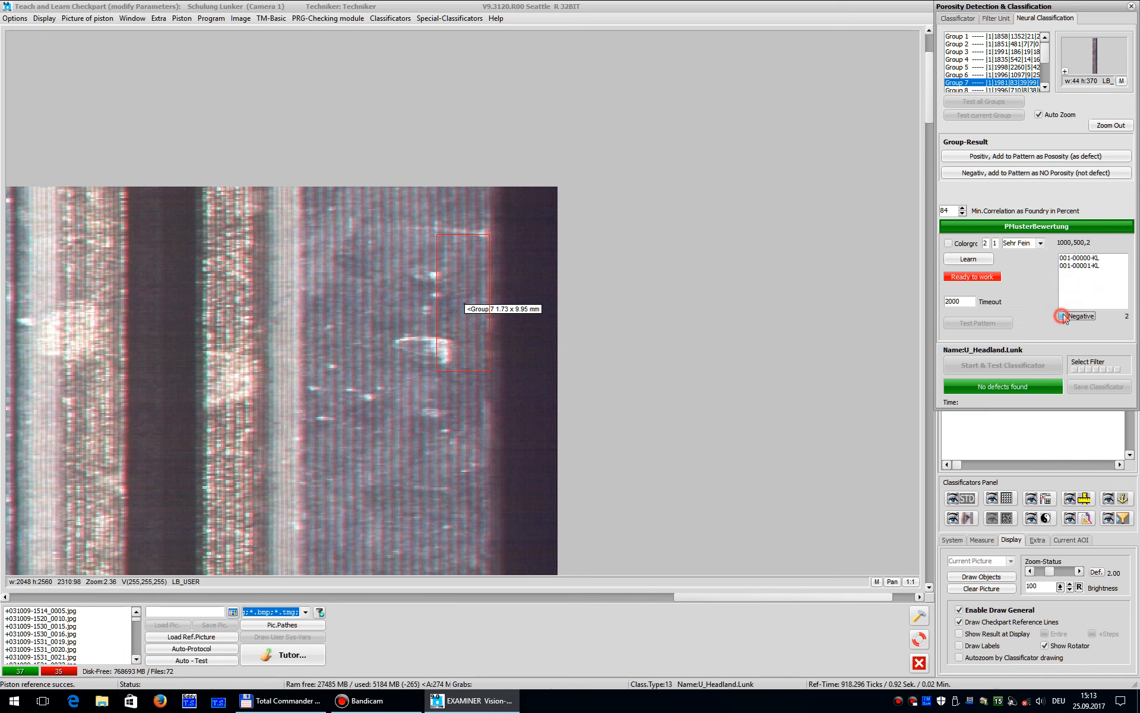
{"action": "left_click", "coordinate": [1078, 258]}
{"action": "left_click", "coordinate": [1075, 266]}
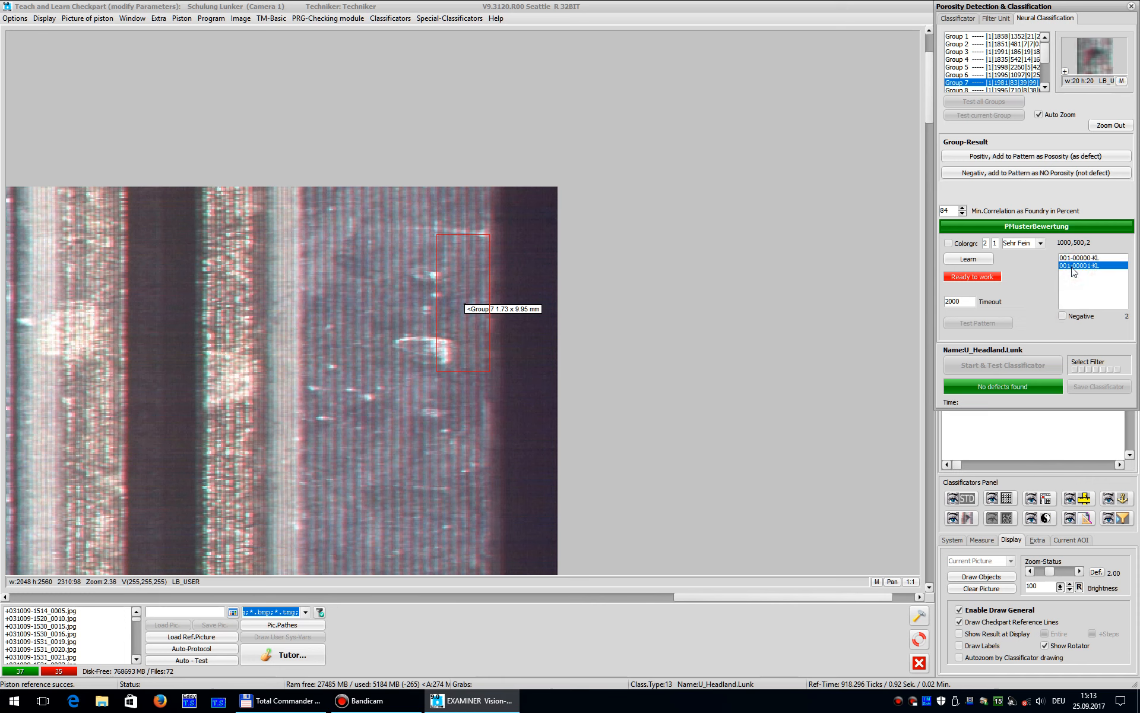
{"action": "left_click", "coordinate": [1077, 259]}
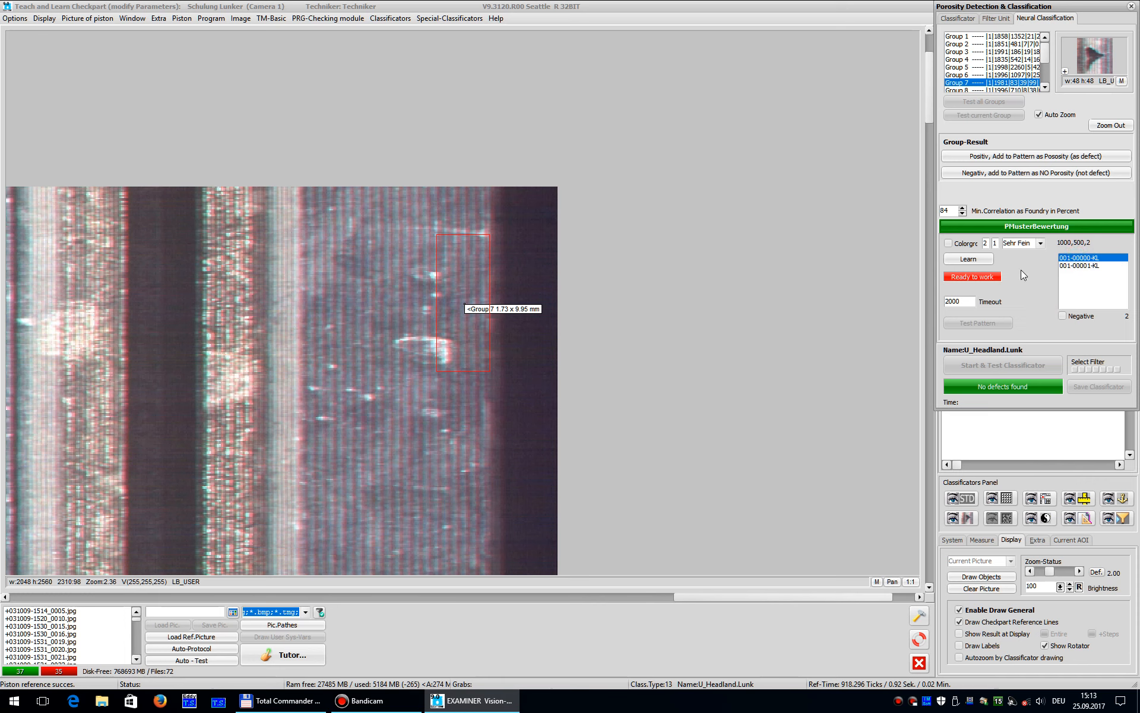
Step: Enable the Colorgr. option, train the neural classification on the stored patterns and test the classificator on the current picture
{"action": "left_click", "coordinate": [951, 243]}
{"action": "left_click", "coordinate": [976, 259]}
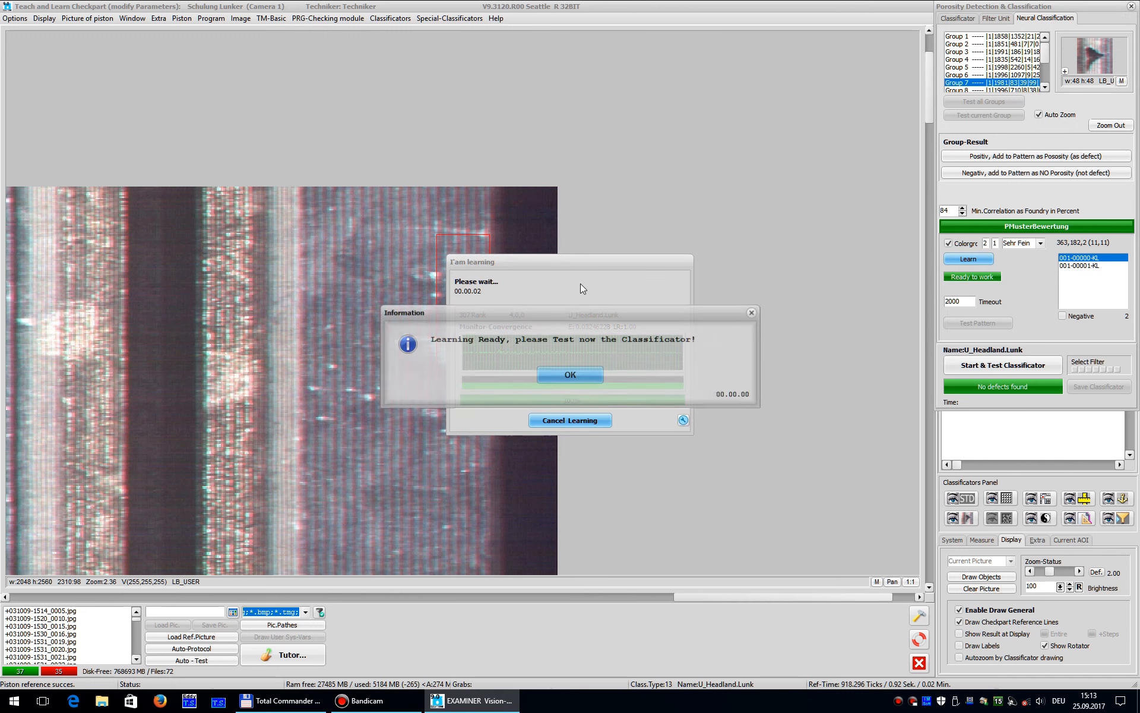
{"action": "left_click", "coordinate": [570, 374]}
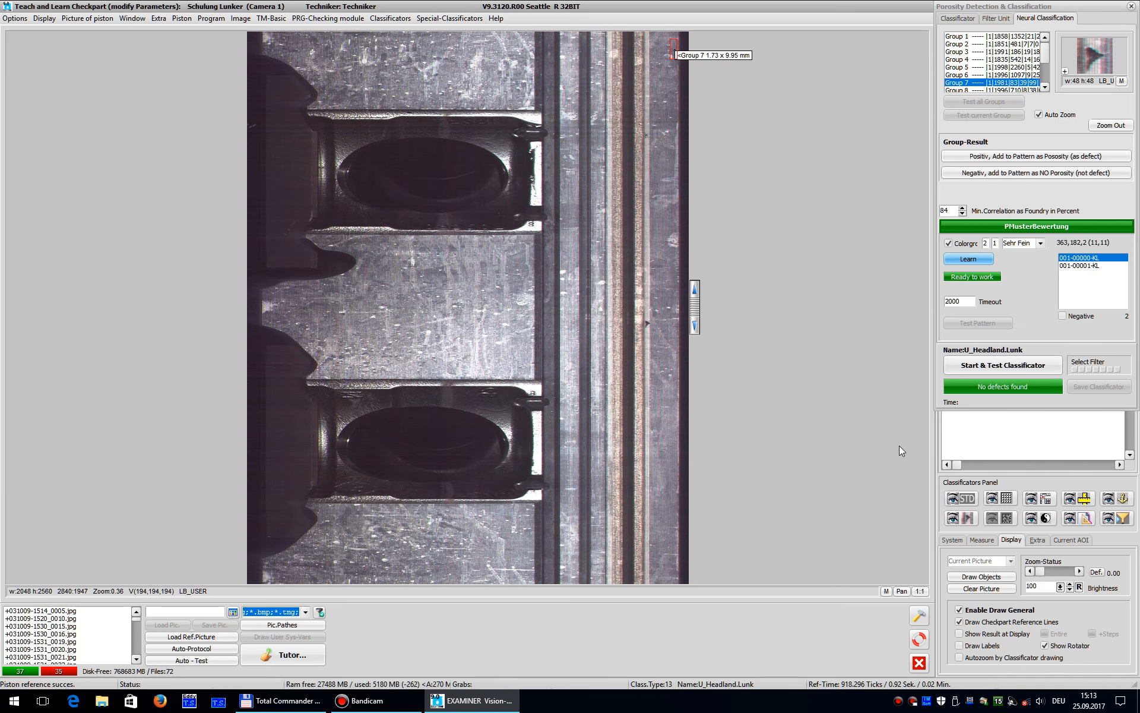
{"action": "left_click", "coordinate": [960, 365]}
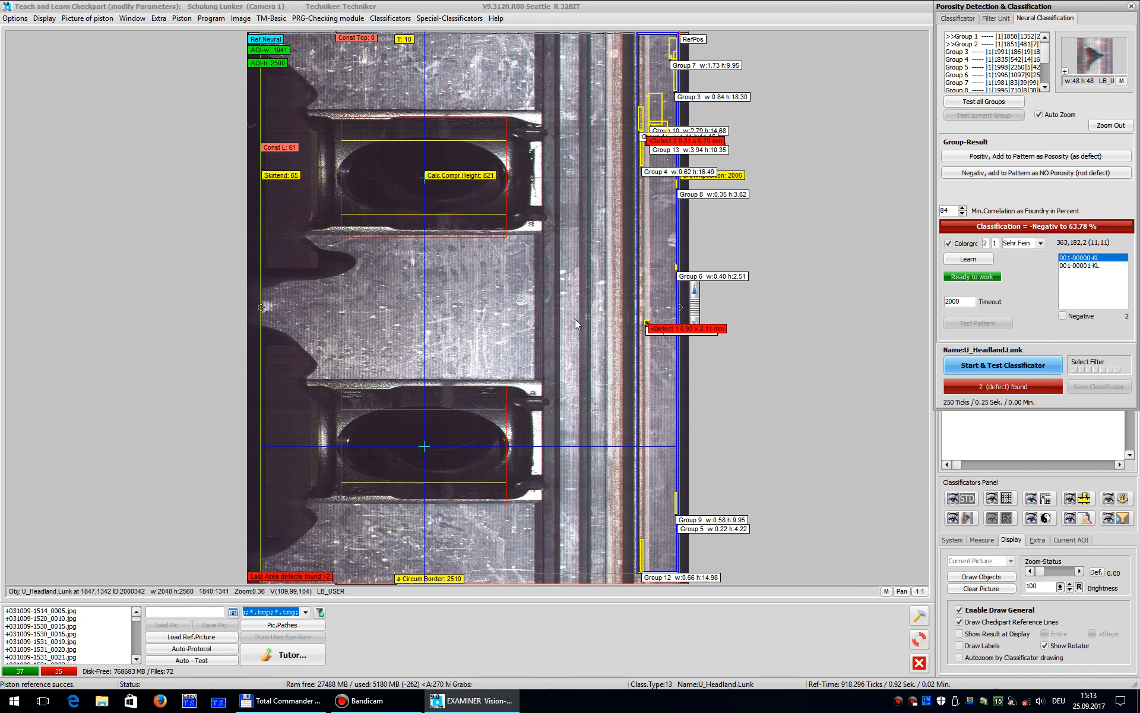
Step: Load the piston picture -T1-02.JPG from the picture list and inspect the dark spot on the headland up close
{"action": "left_click_drag", "start_coordinate": [135, 621], "coordinate": [136, 639]}
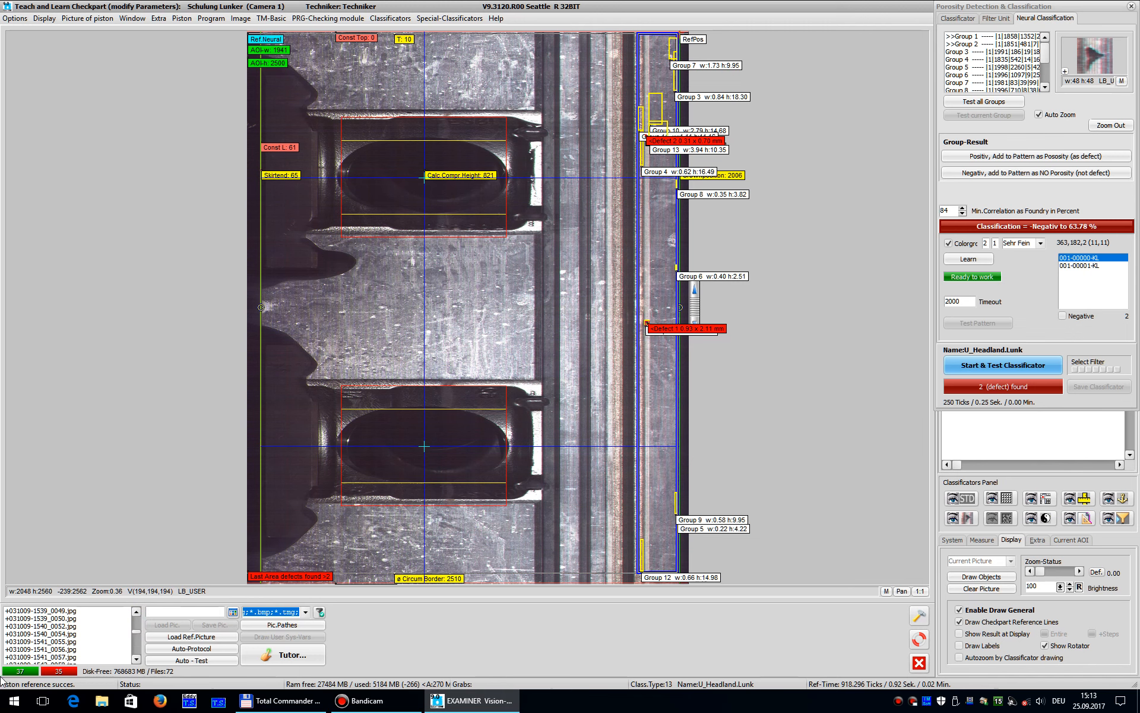
{"action": "double_click", "coordinate": [66, 634]}
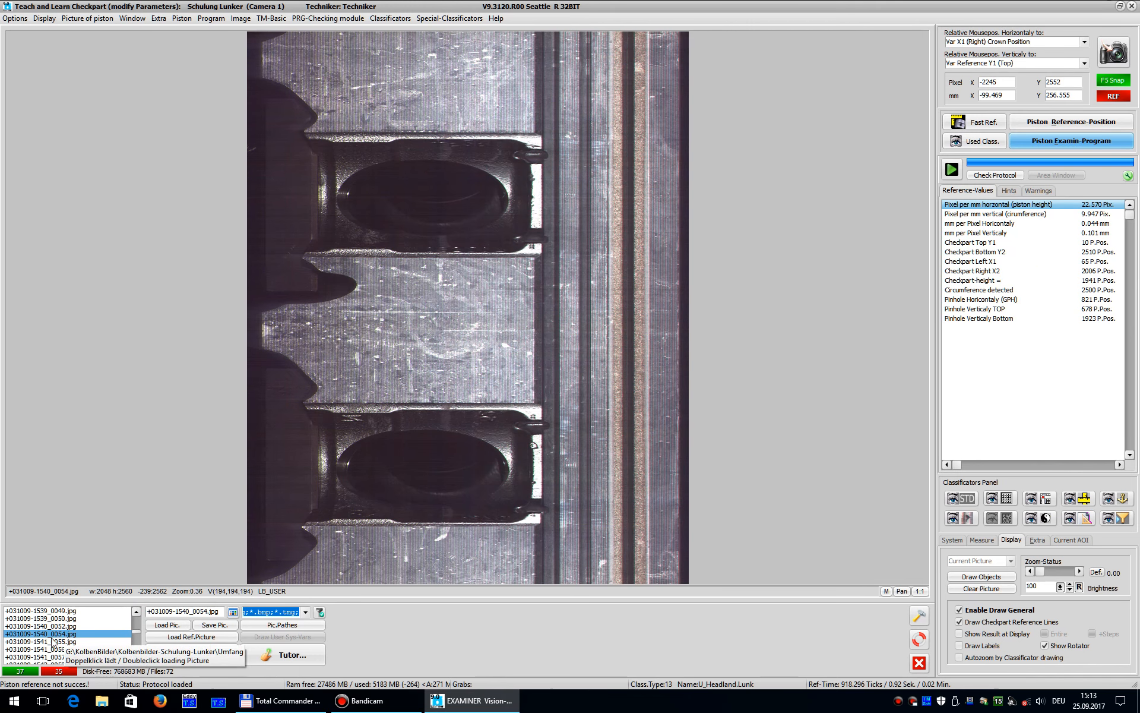
{"action": "left_click_drag", "start_coordinate": [138, 634], "coordinate": [137, 642]}
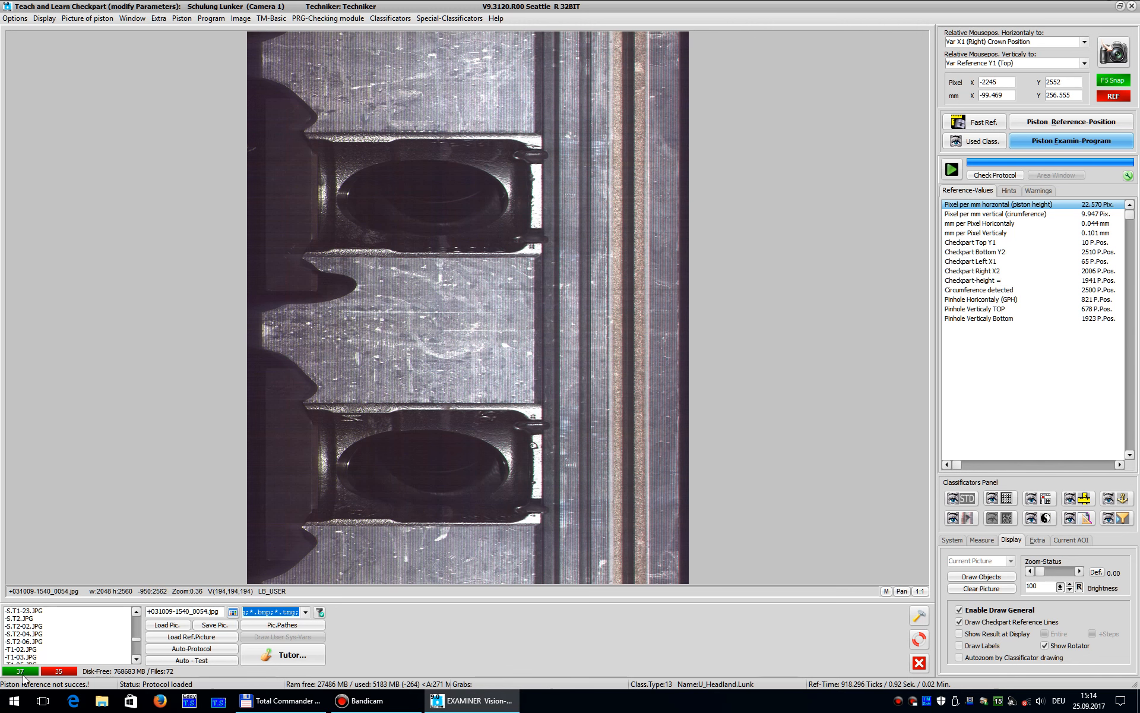
{"action": "double_click", "coordinate": [24, 649]}
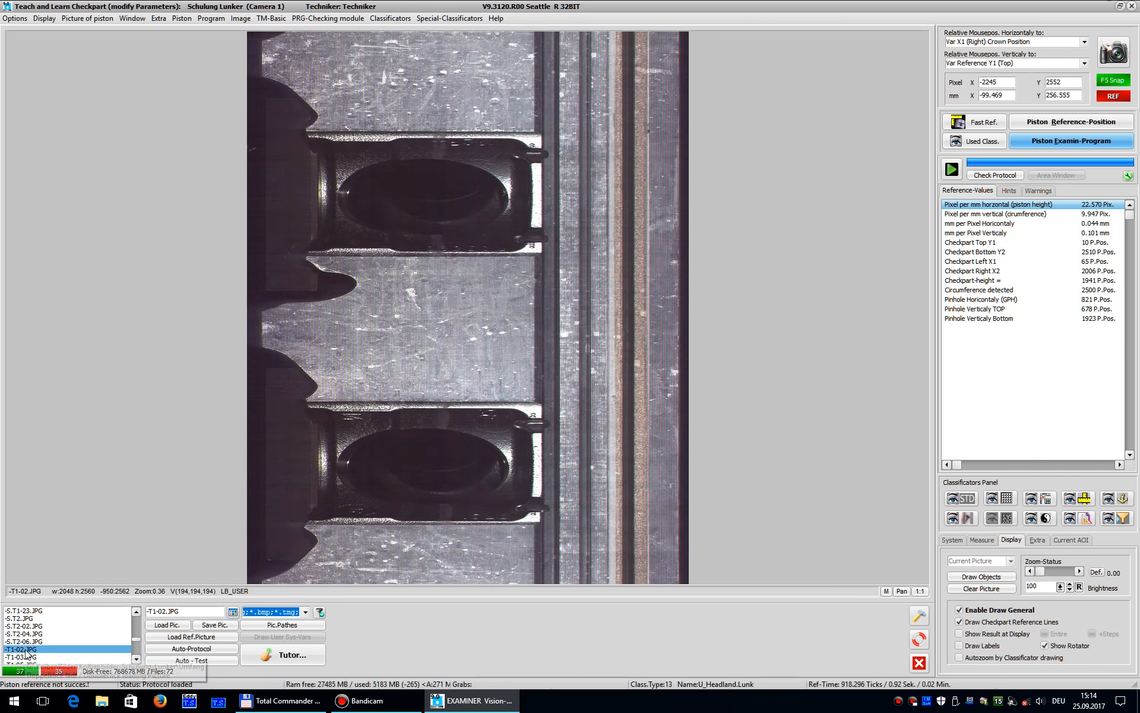
{"action": "double_click", "coordinate": [649, 132]}
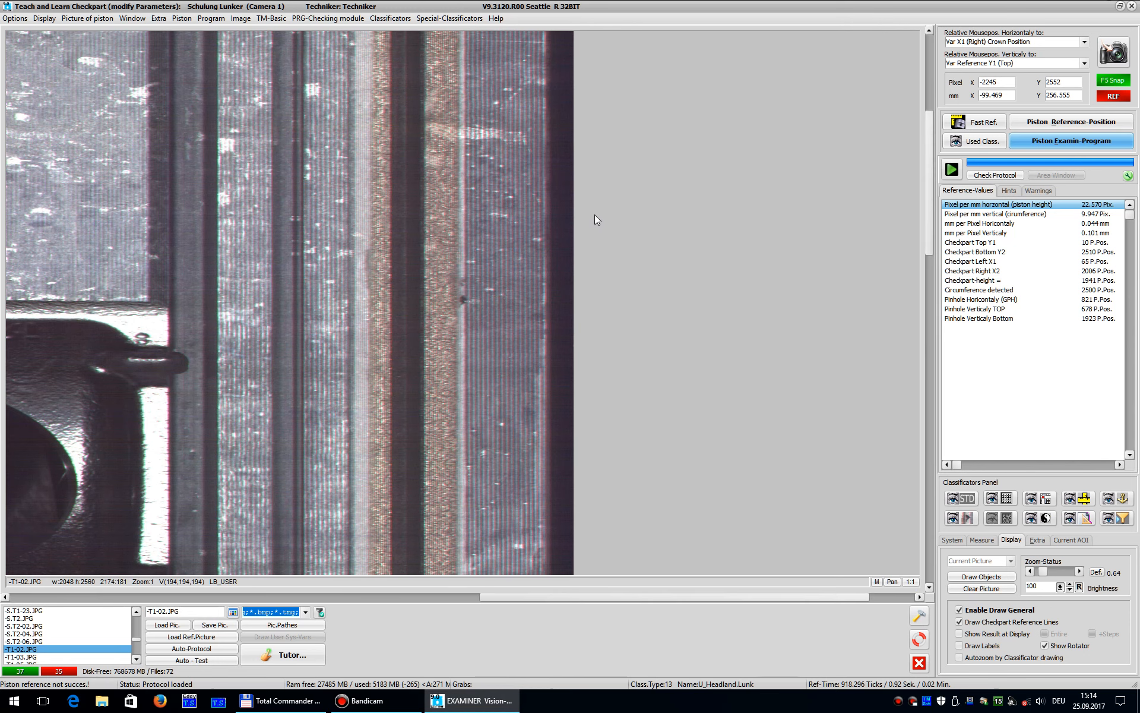
{"action": "double_click", "coordinate": [460, 316]}
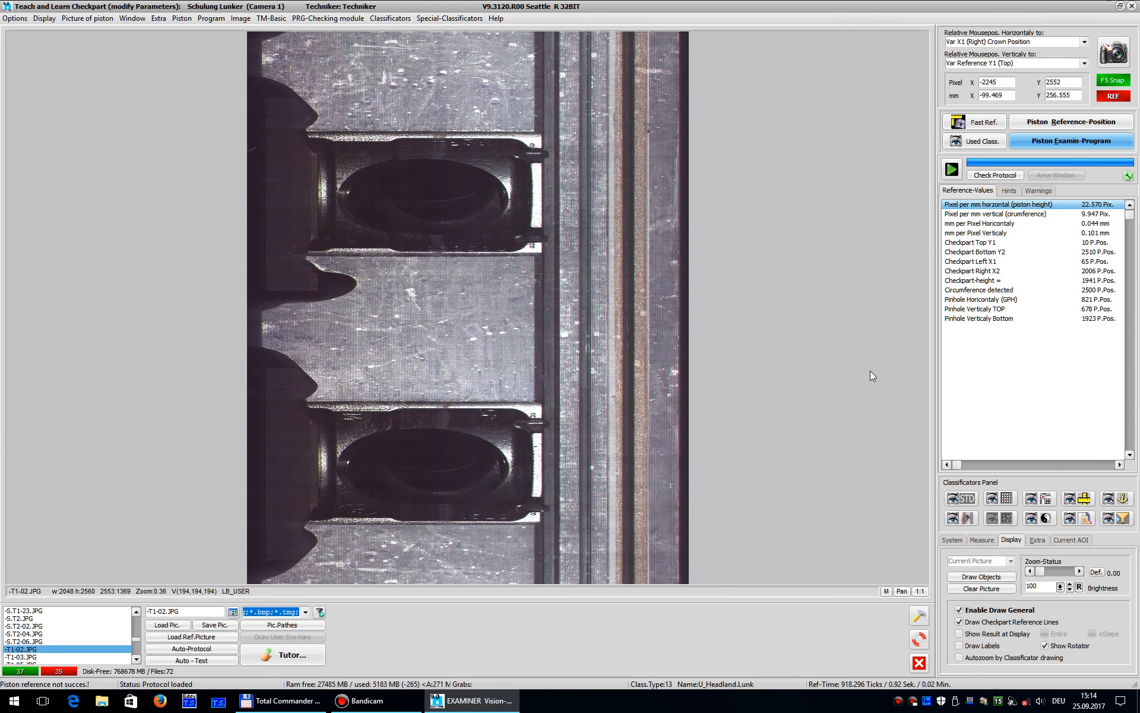
Step: Open the U_Headland.Lunk classificator, test it on this picture and examine the flagged defects along the headland
{"action": "left_click", "coordinate": [957, 517]}
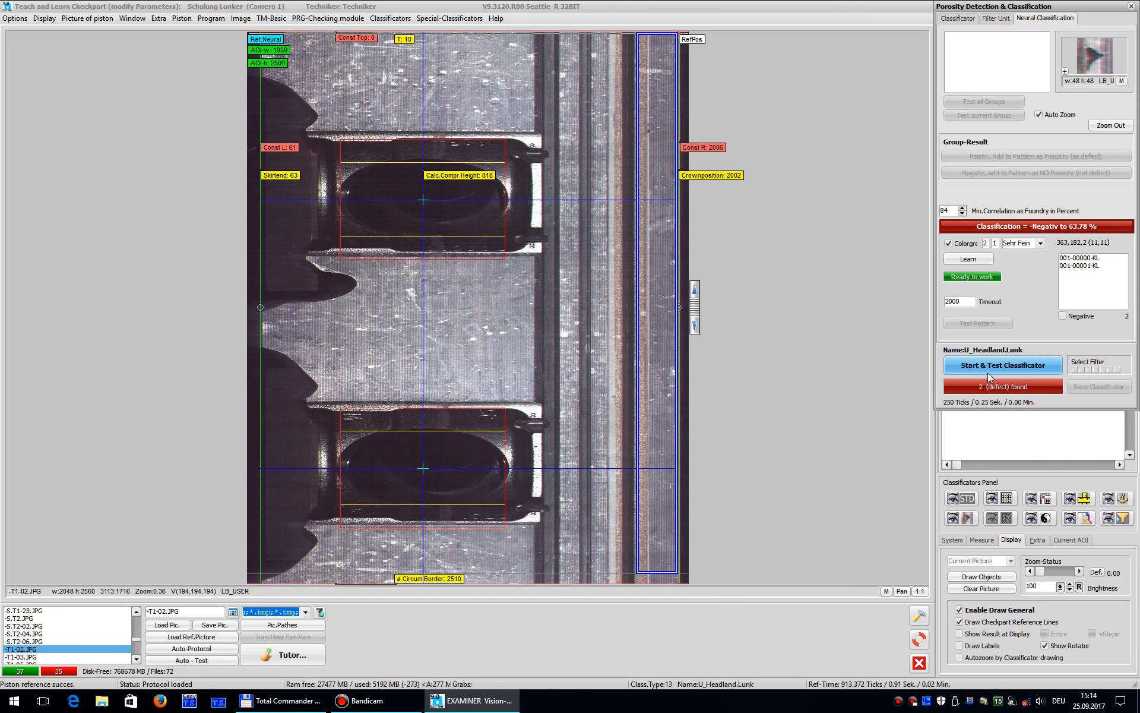
{"action": "left_click", "coordinate": [1002, 366]}
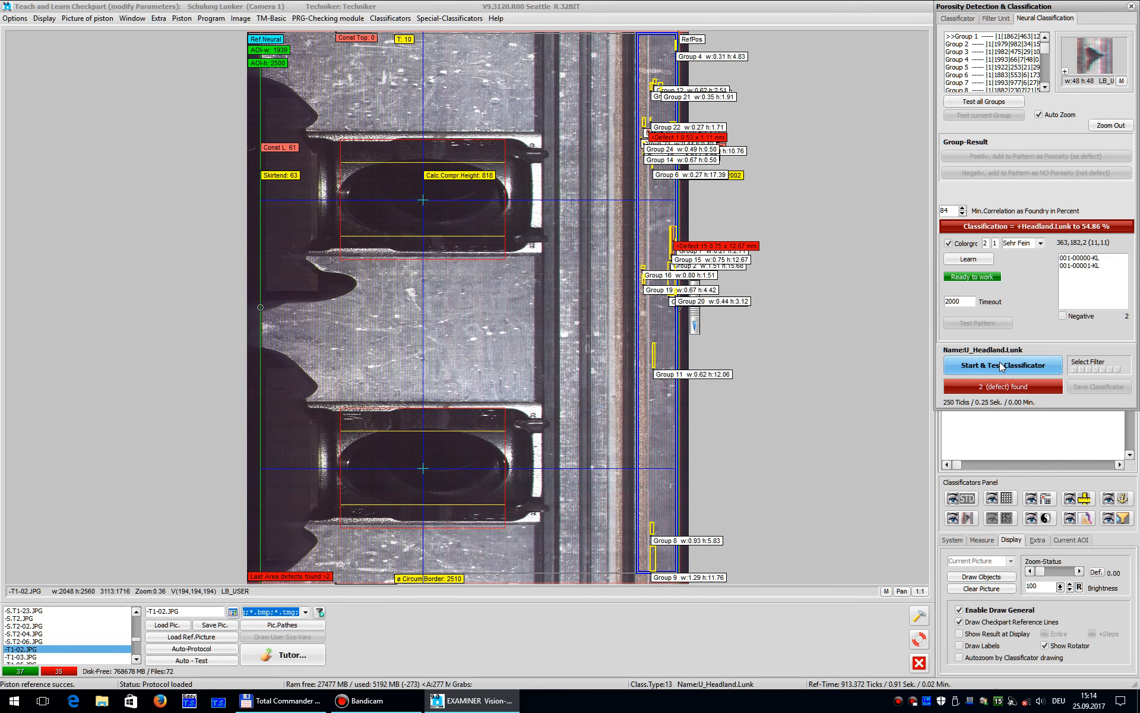
{"action": "double_click", "coordinate": [645, 133]}
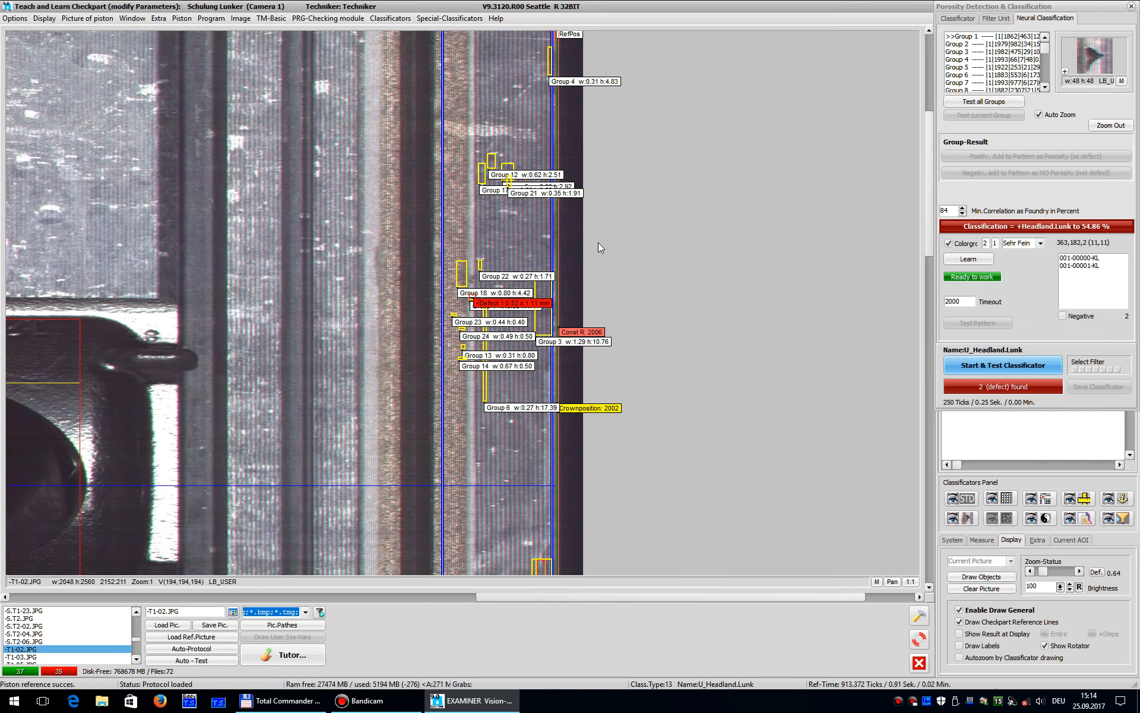
{"action": "scroll", "coordinate": [512, 304], "scroll_direction": "up", "scroll_amount": 6}
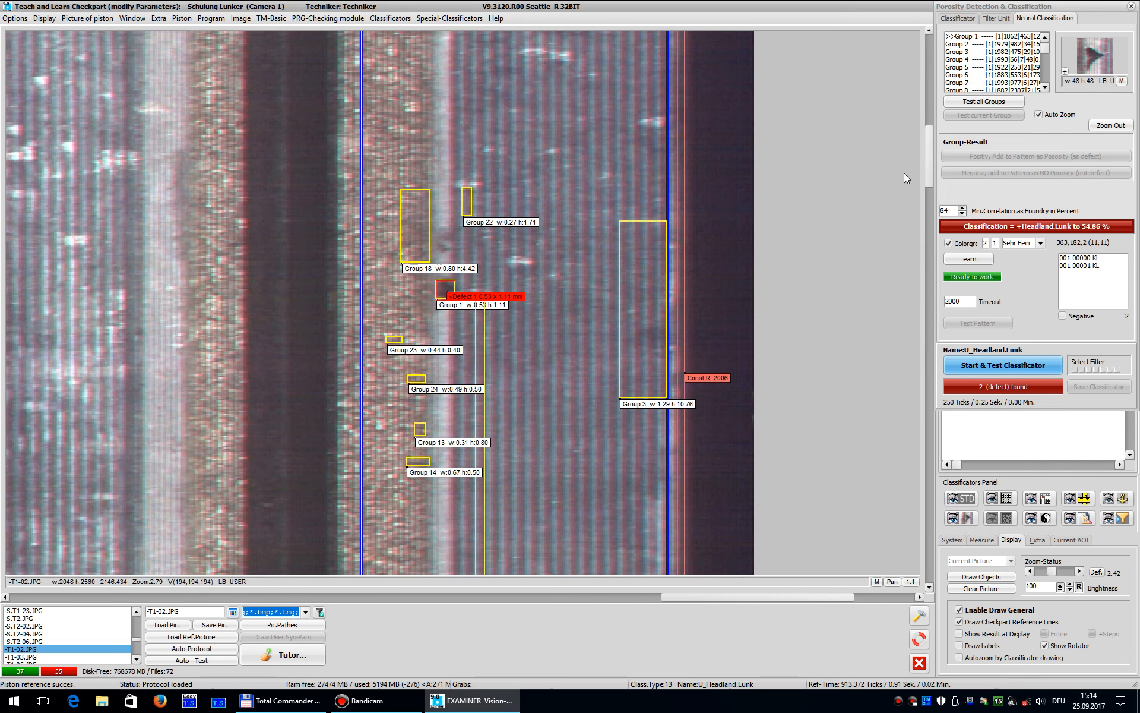
{"action": "left_click_drag", "start_coordinate": [928, 158], "coordinate": [930, 272]}
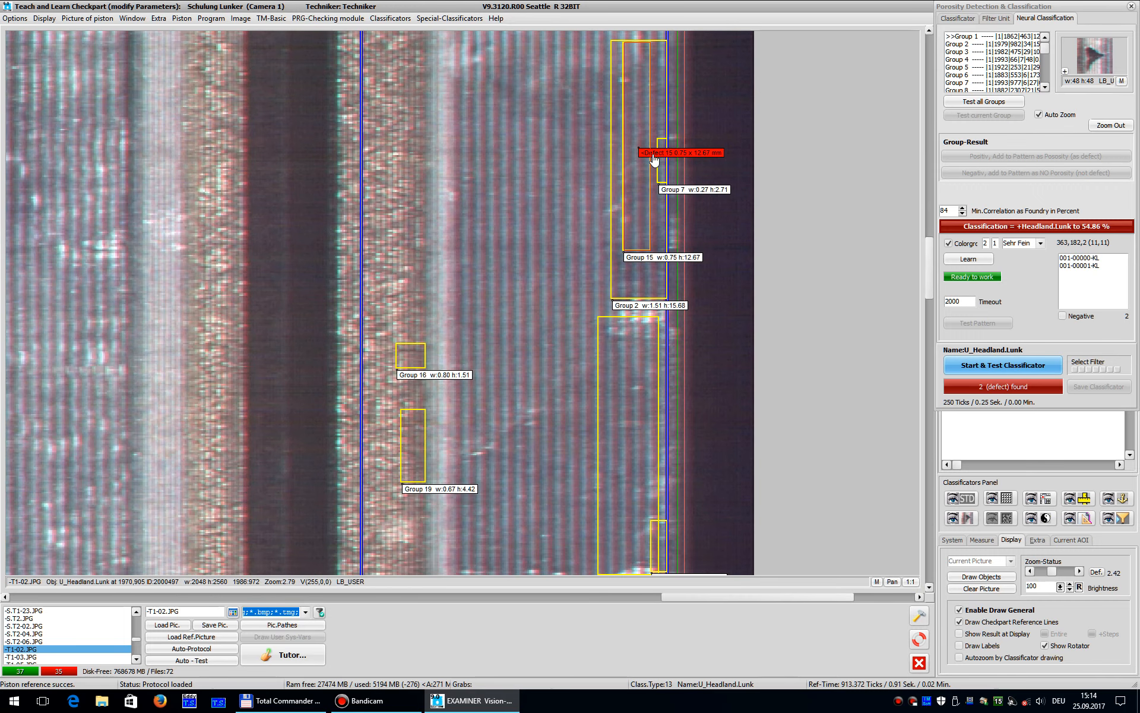
Step: Check group 1, then add the falsely flagged group 15 to the neural classification pattern as no porosity
{"action": "left_click", "coordinate": [964, 35]}
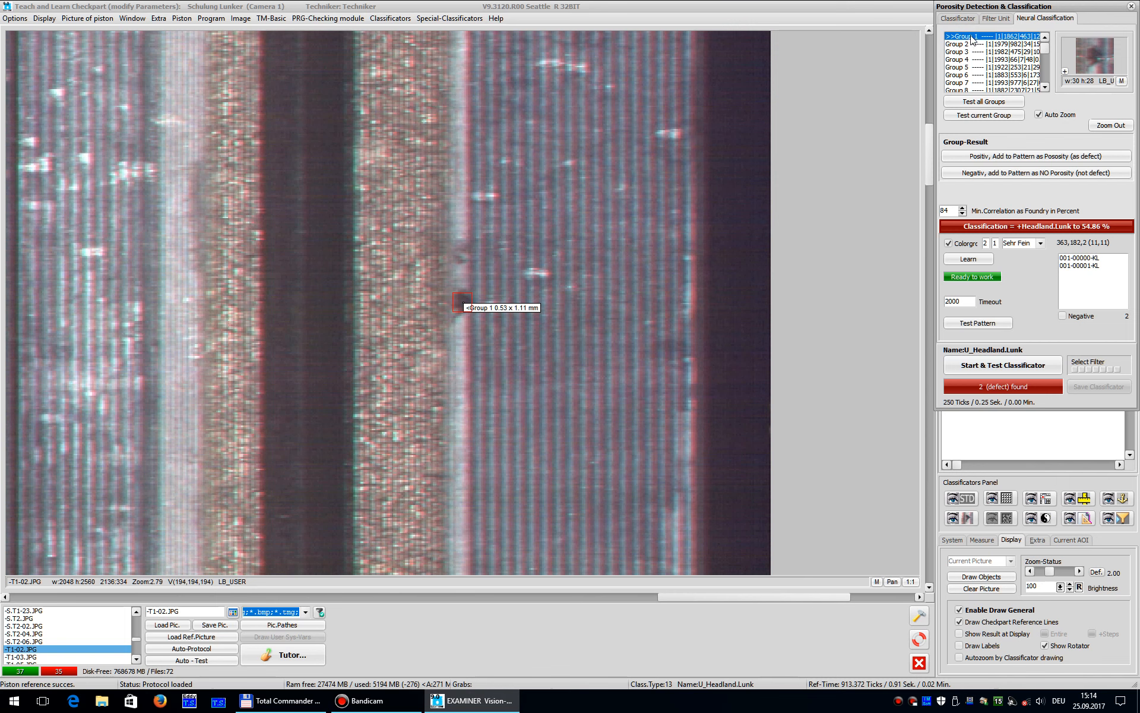
{"action": "left_click", "coordinate": [1047, 88]}
{"action": "left_click", "coordinate": [1046, 88]}
{"action": "left_click", "coordinate": [1046, 88]}
{"action": "left_click", "coordinate": [1047, 88]}
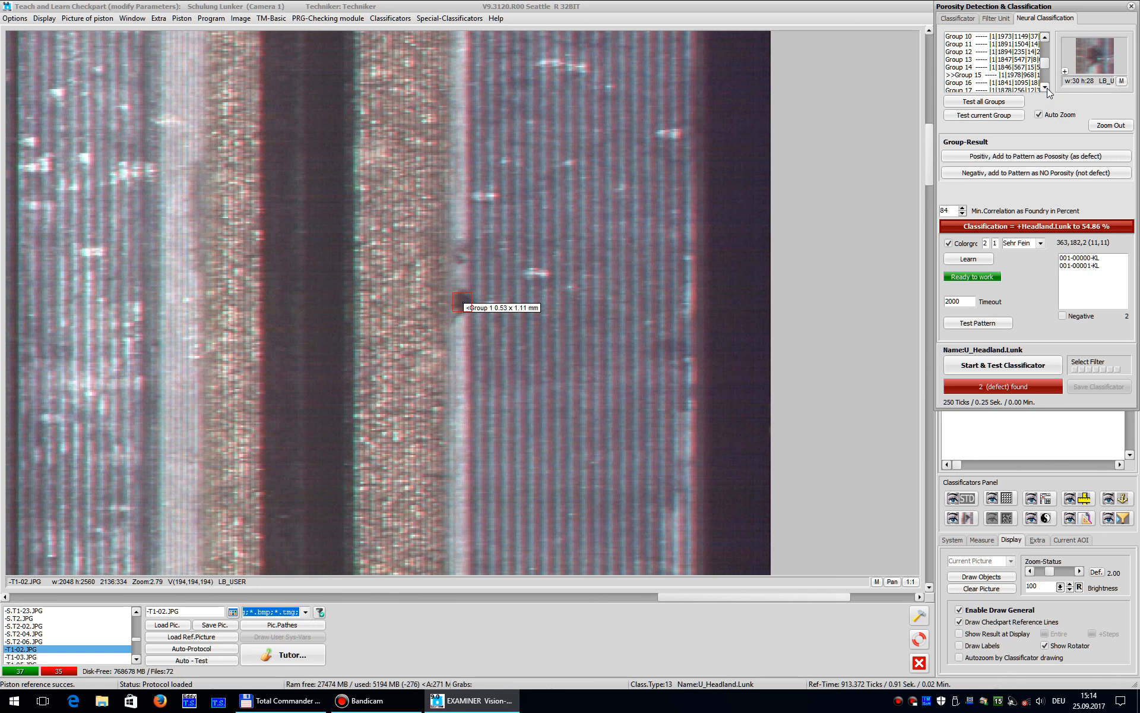
{"action": "left_click", "coordinate": [967, 77]}
{"action": "left_click", "coordinate": [966, 76]}
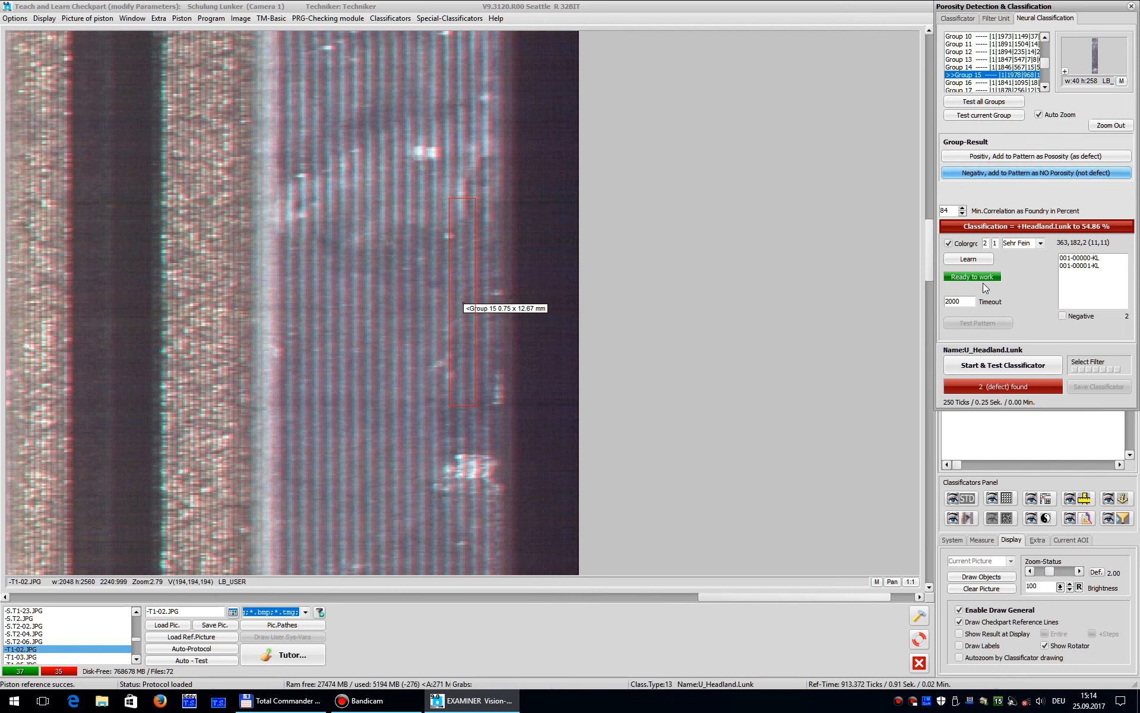
Step: Retrain the neural classification with the added no-porosity sample and test the classificator again
{"action": "left_click", "coordinate": [984, 260]}
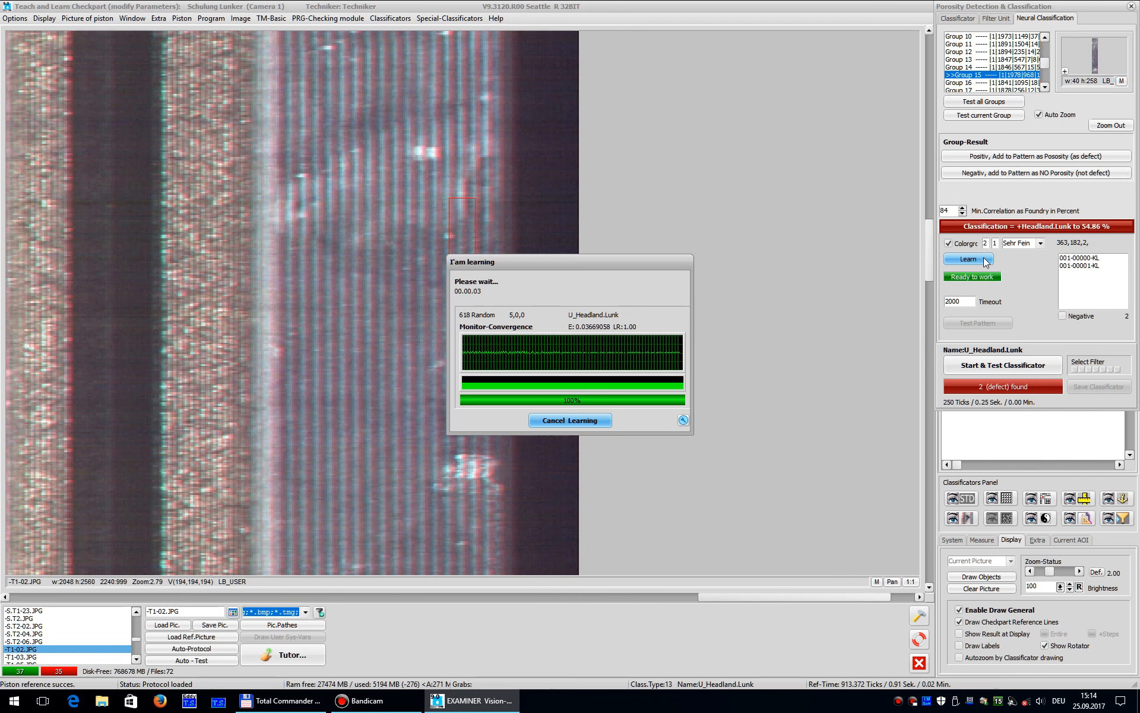
{"action": "left_click", "coordinate": [564, 375]}
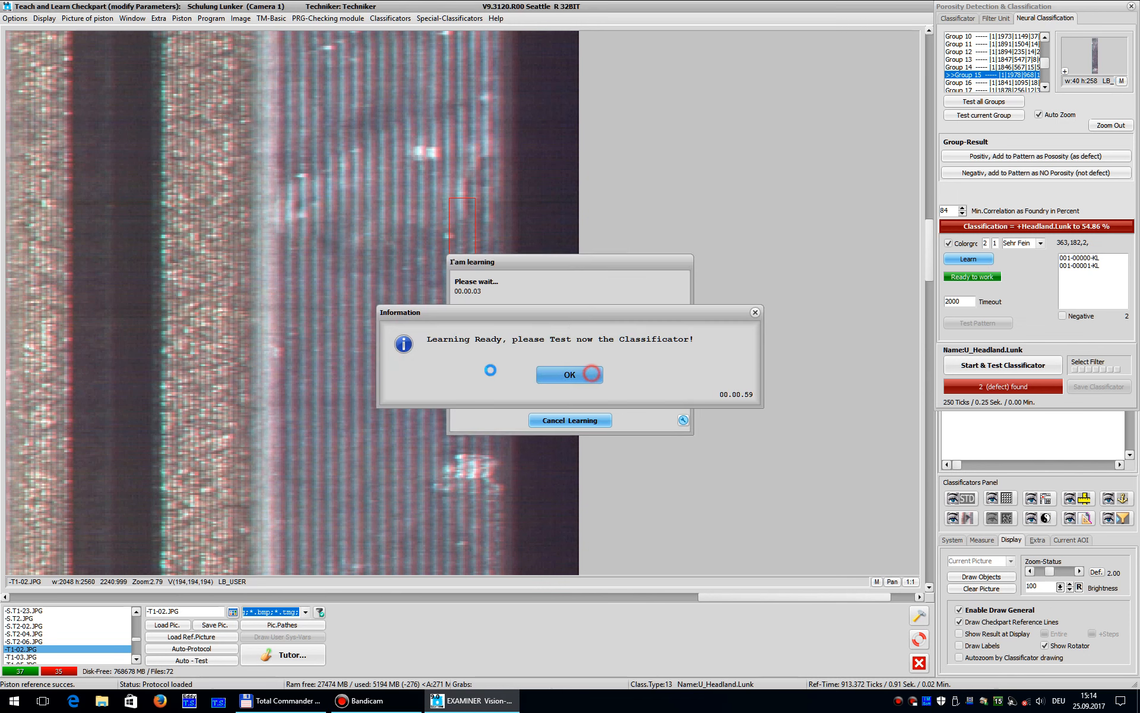
{"action": "left_click", "coordinate": [455, 371]}
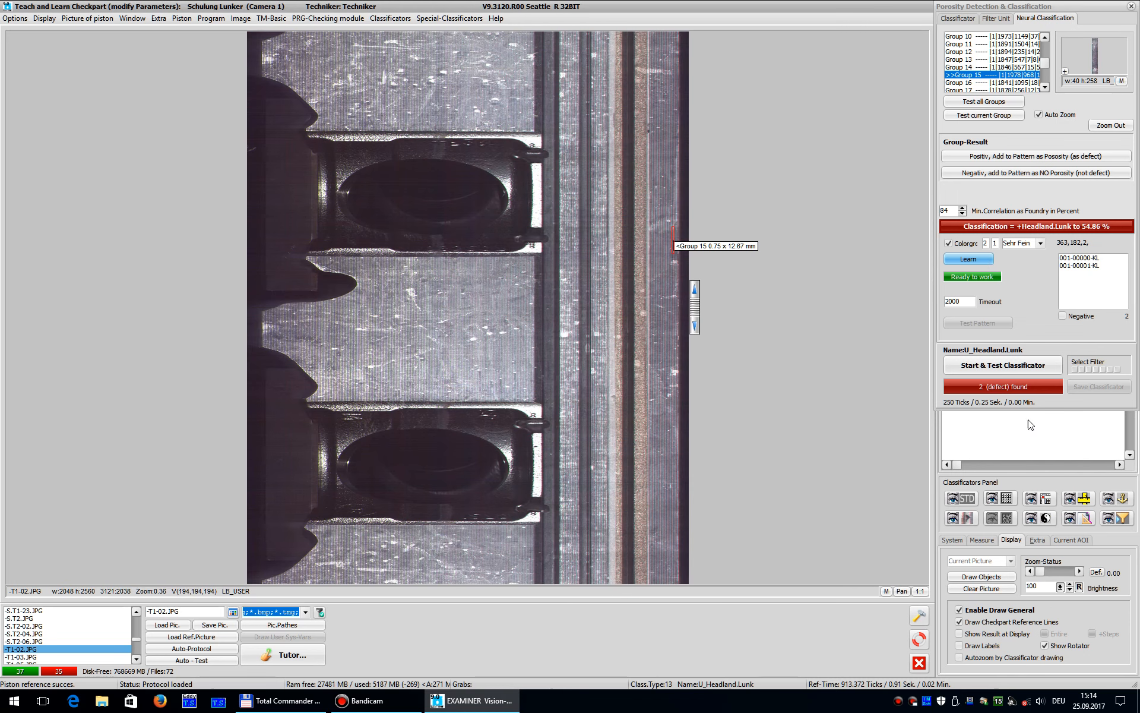
{"action": "left_click", "coordinate": [1021, 364]}
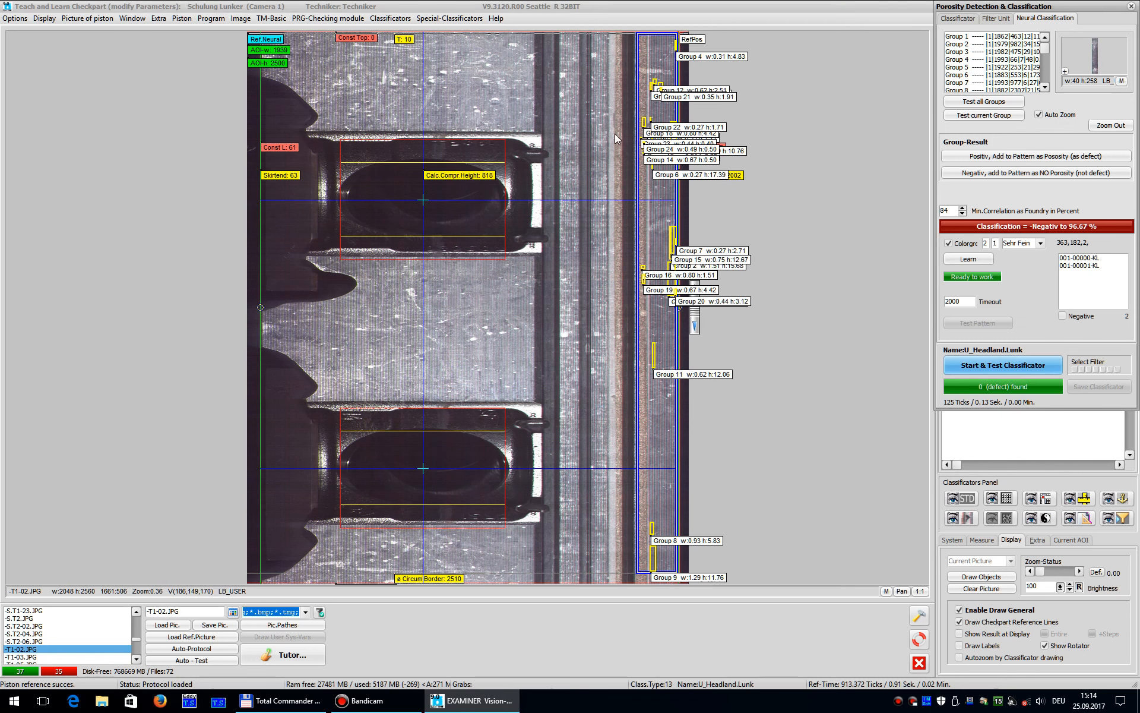
Step: Inspect the missed spot at group 1 up close and add it to the neural classification pattern as a porosity defect
{"action": "double_click", "coordinate": [647, 121]}
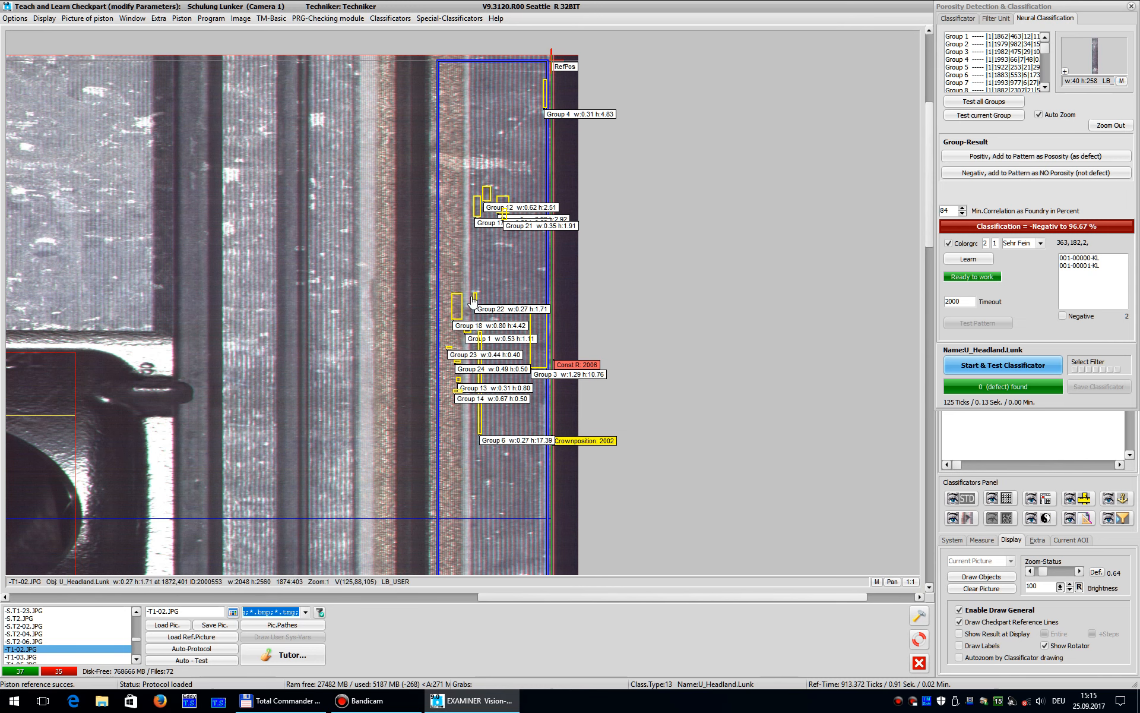
{"action": "double_click", "coordinate": [465, 323]}
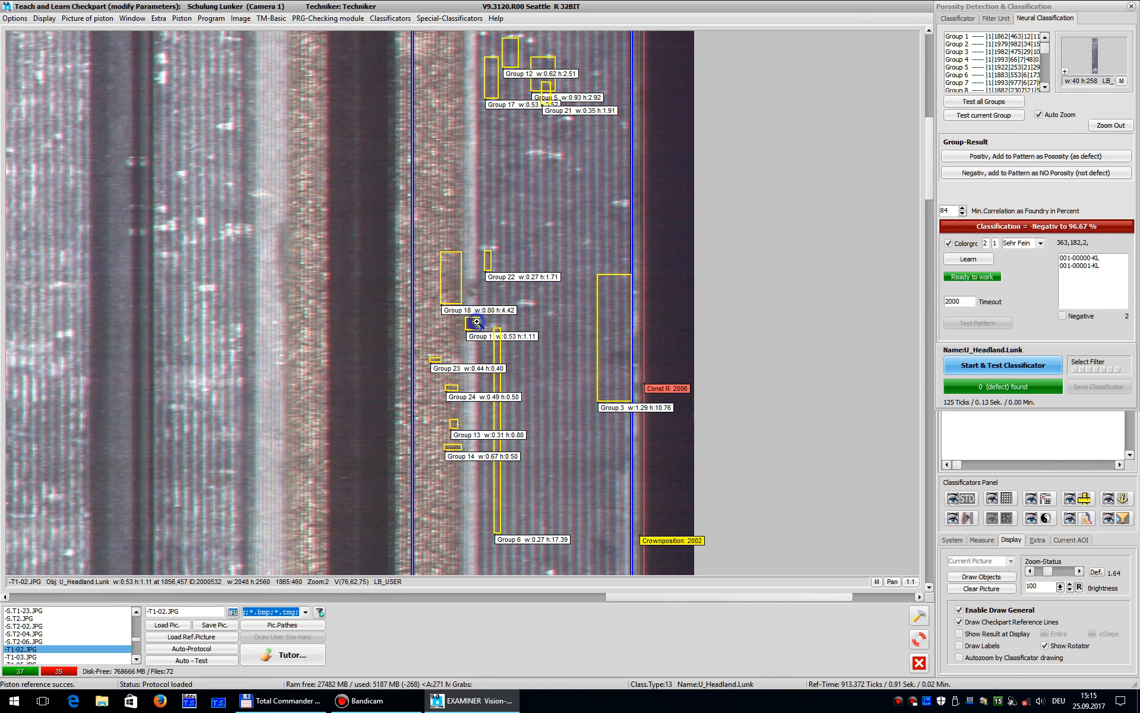
{"action": "double_click", "coordinate": [478, 322]}
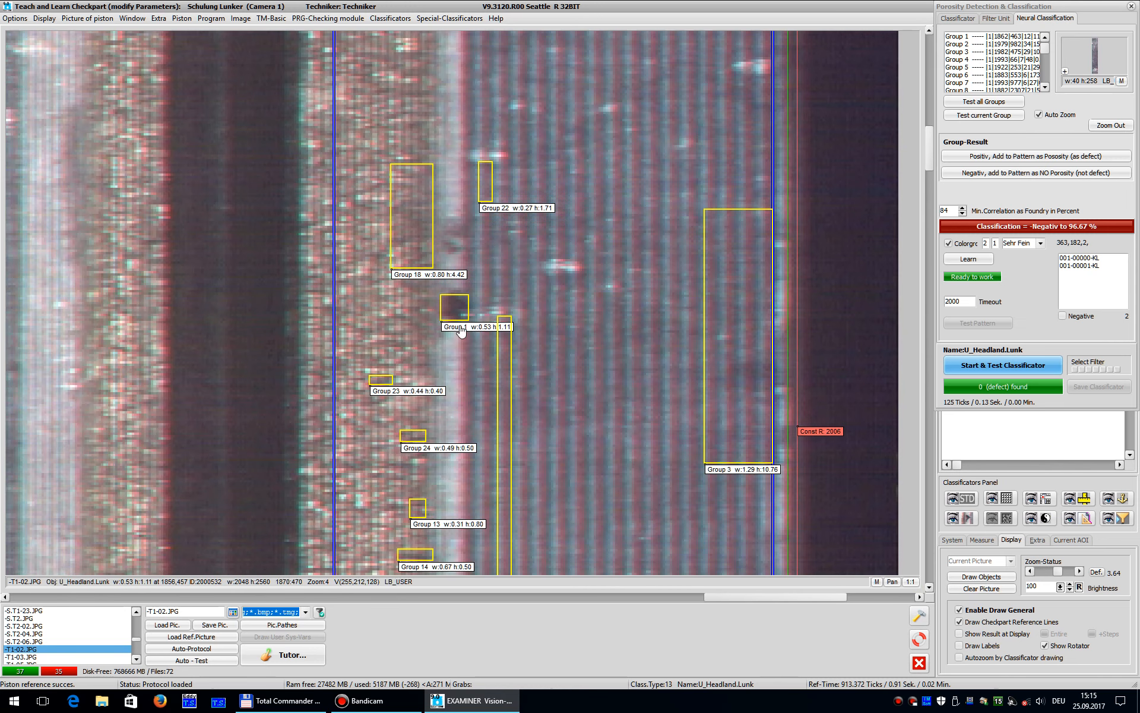
{"action": "left_click", "coordinate": [1010, 37]}
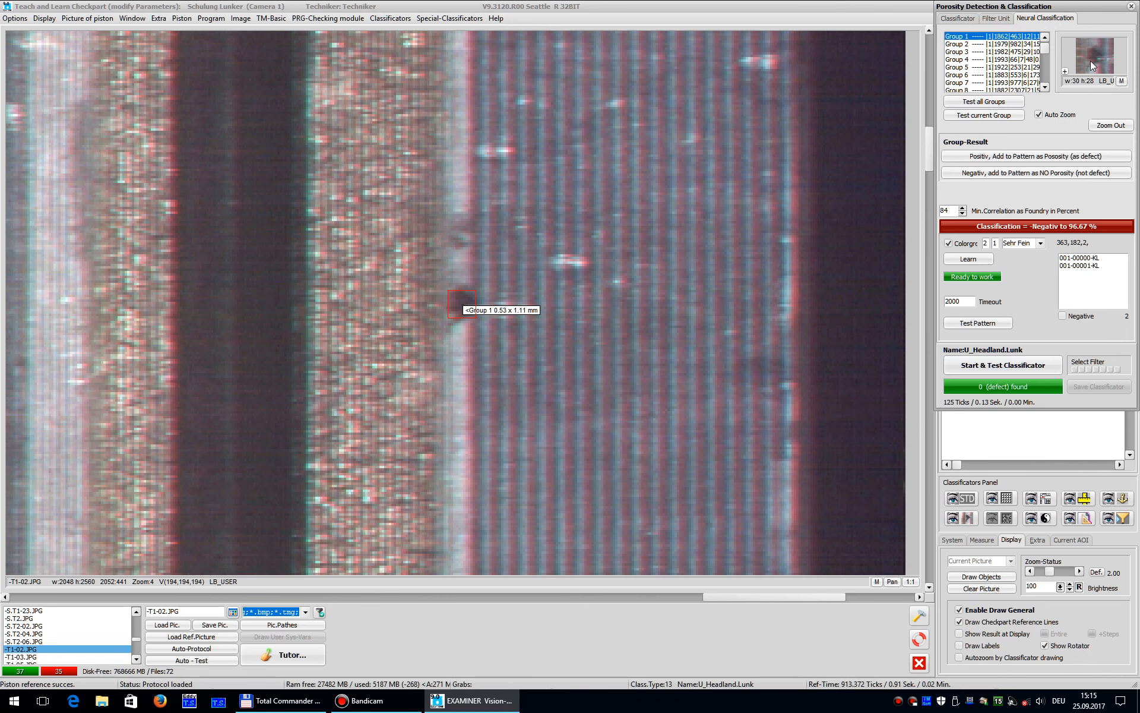
{"action": "left_click", "coordinate": [1037, 156]}
Step: Retrain the neural classification with group 1 as a porosity sample and repeat the classificator test
{"action": "left_click", "coordinate": [983, 259]}
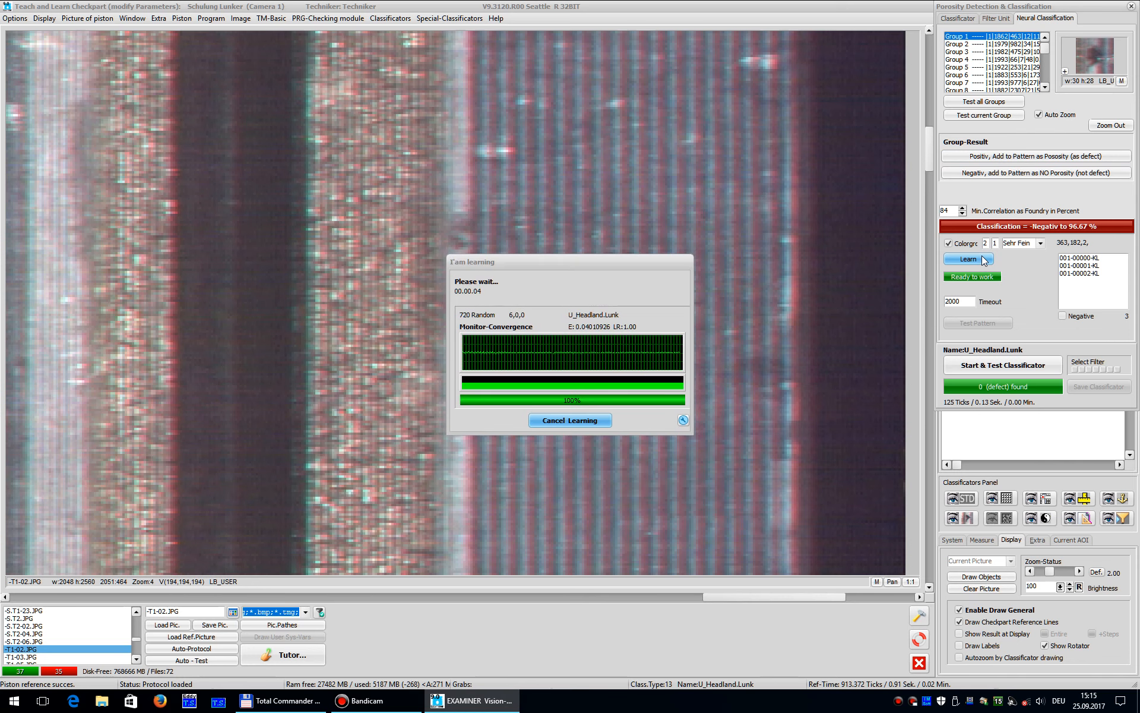
{"action": "left_click", "coordinate": [600, 379]}
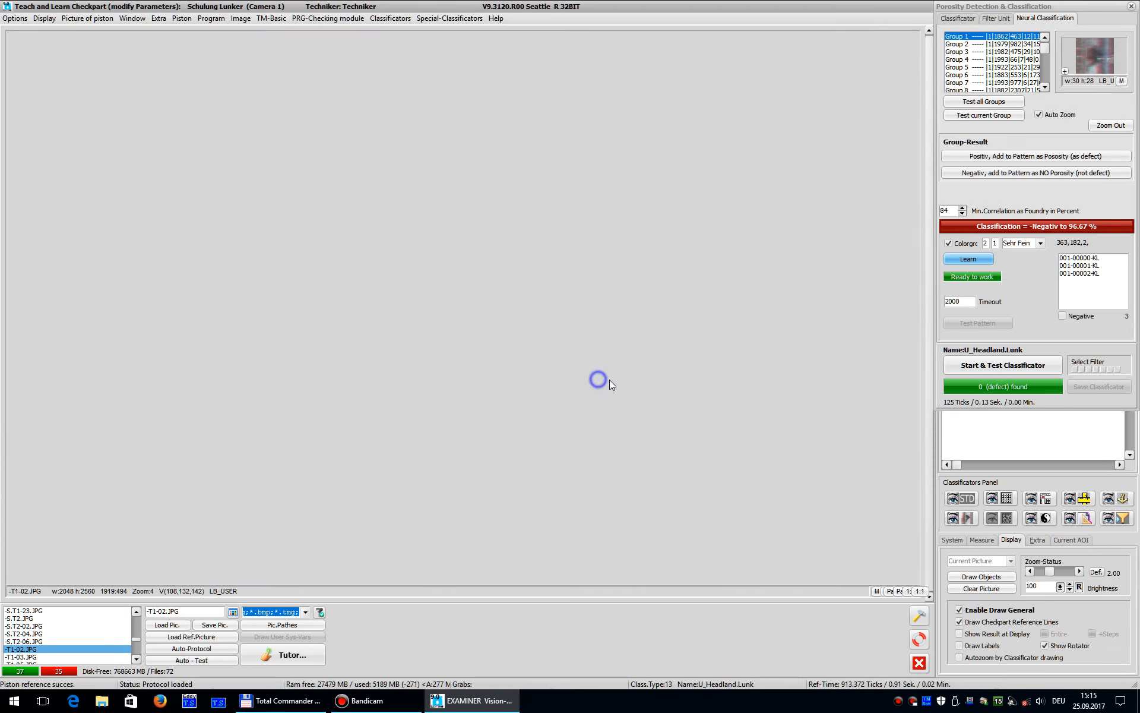
{"action": "left_click", "coordinate": [991, 366]}
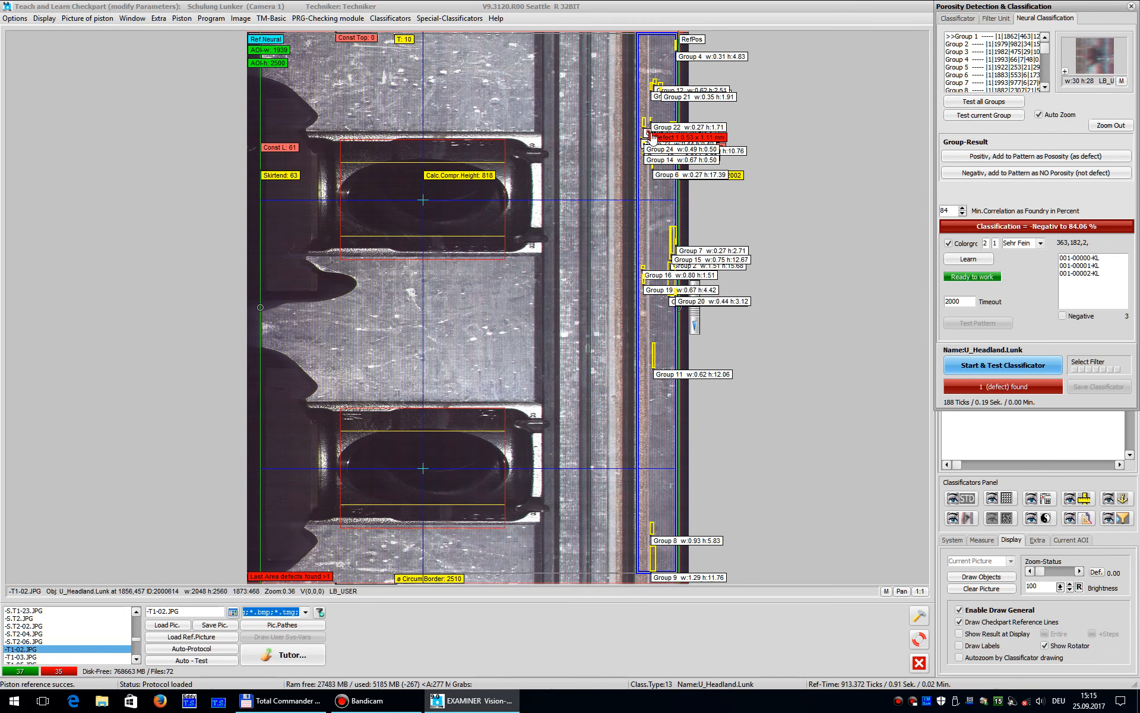
Step: Close the porosity classification and add a new object named Check Headland to the piston examination program
{"action": "left_click", "coordinate": [1131, 7]}
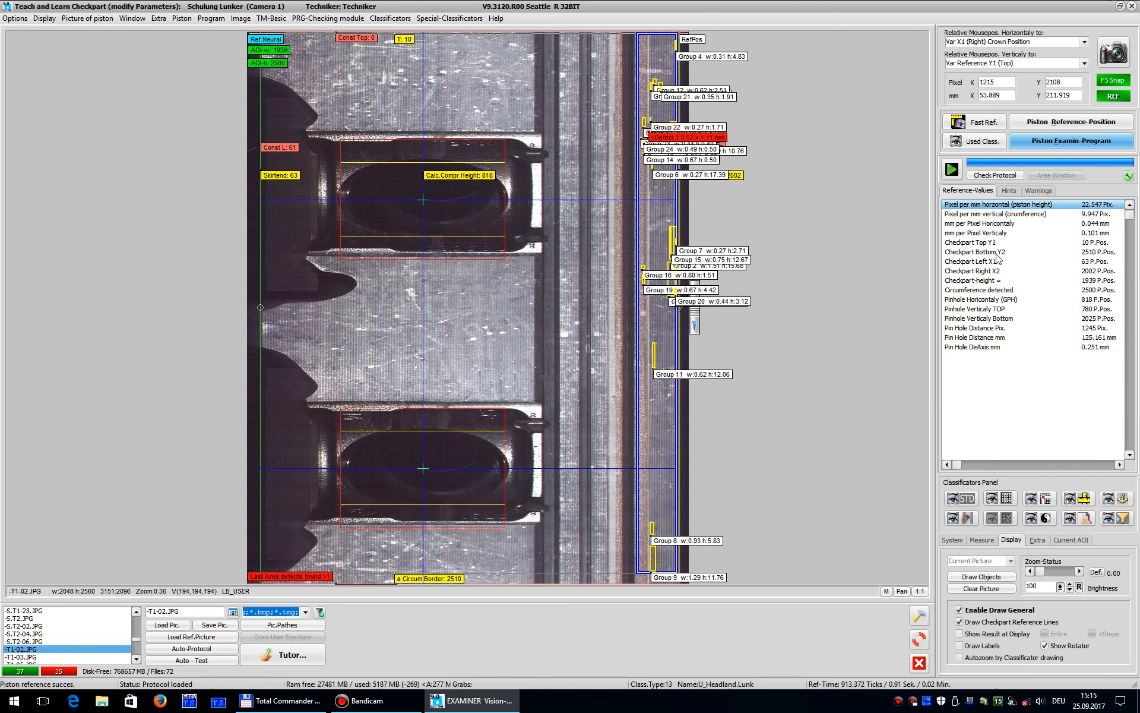
{"action": "left_click", "coordinate": [1063, 146]}
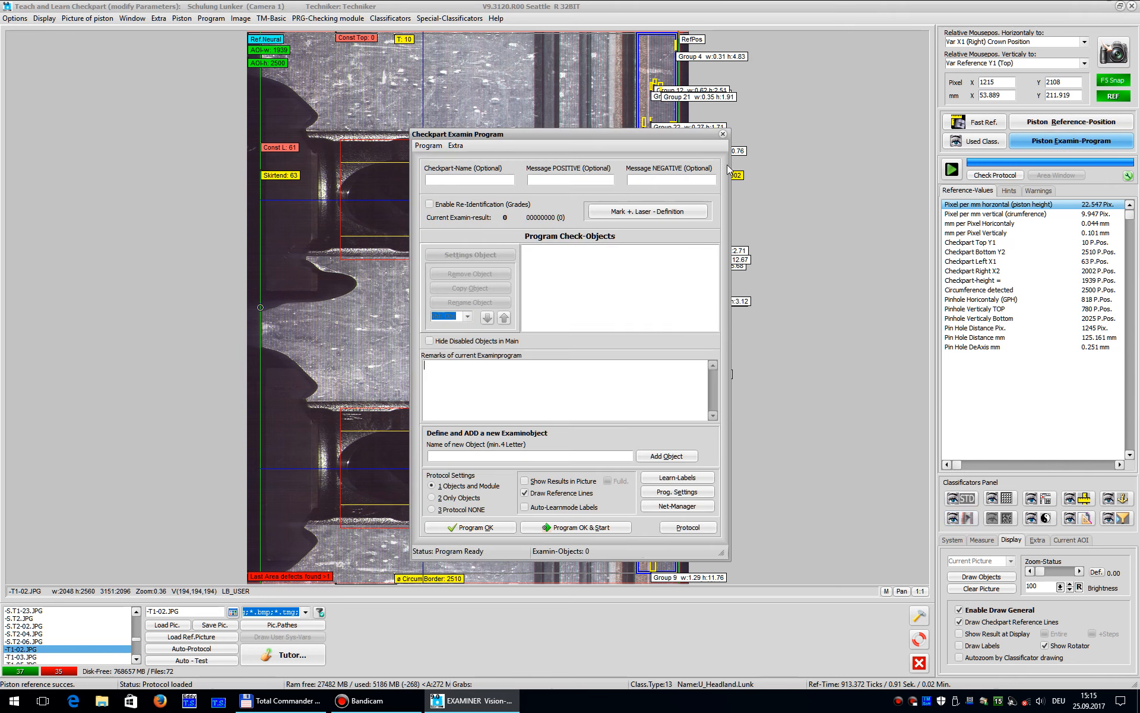
{"action": "left_click", "coordinate": [518, 455]}
{"action": "left_click", "coordinate": [672, 456]}
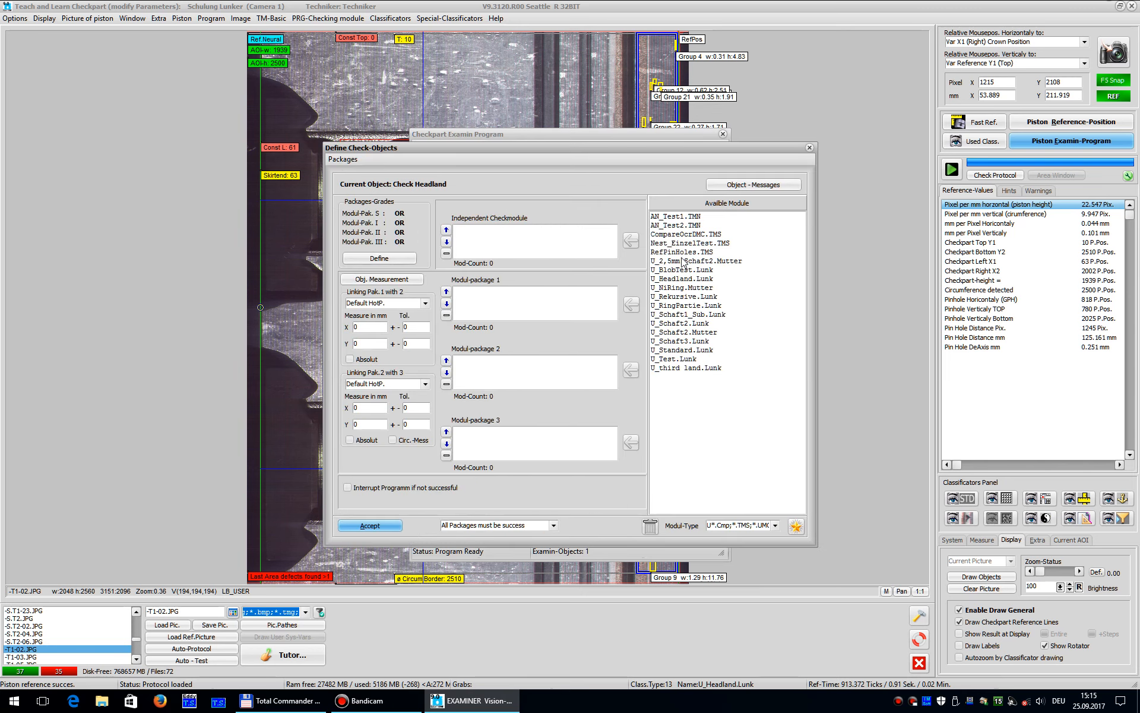
Step: Assign U_Headland.Lunk to Check Headland as an independent check module, accept the program and run it on the current picture
{"action": "left_click_drag", "start_coordinate": [678, 281], "coordinate": [501, 241]}
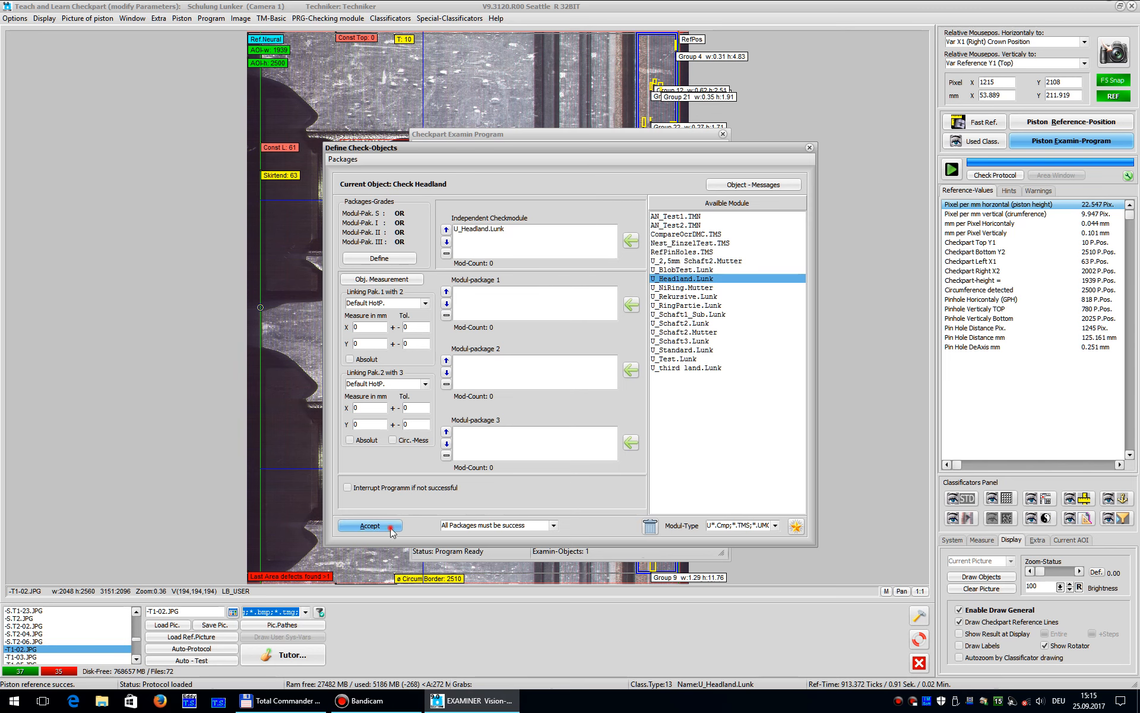
{"action": "left_click", "coordinate": [370, 525]}
{"action": "left_click", "coordinate": [579, 527]}
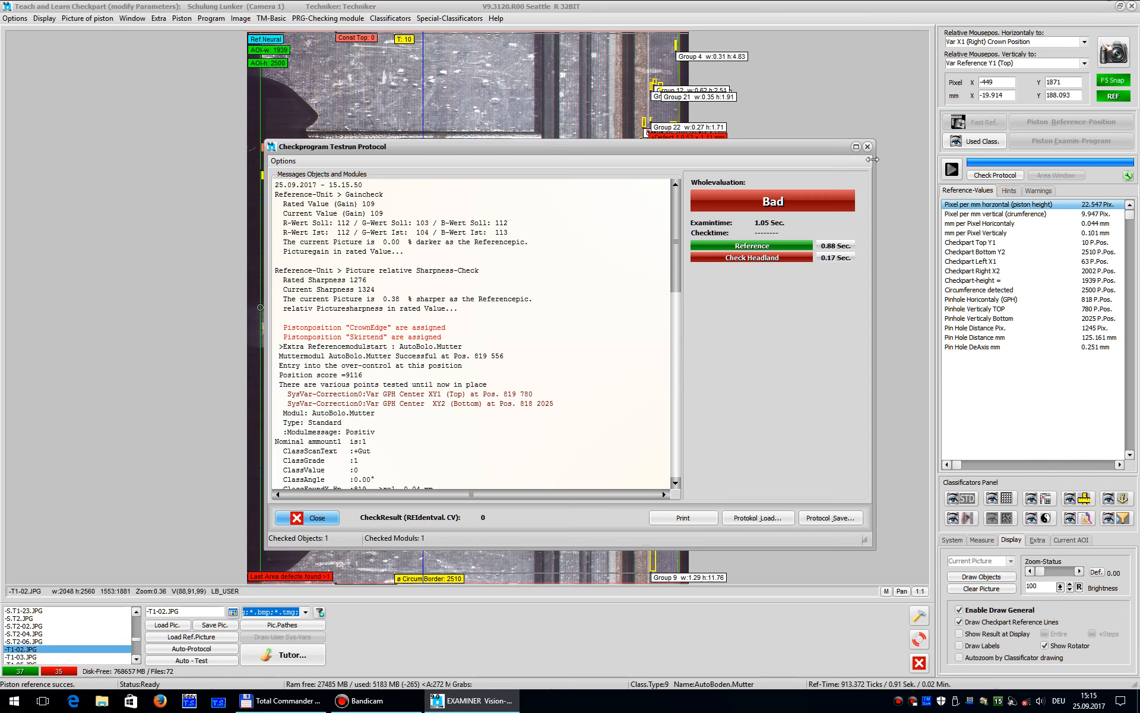
{"action": "left_click", "coordinate": [867, 146]}
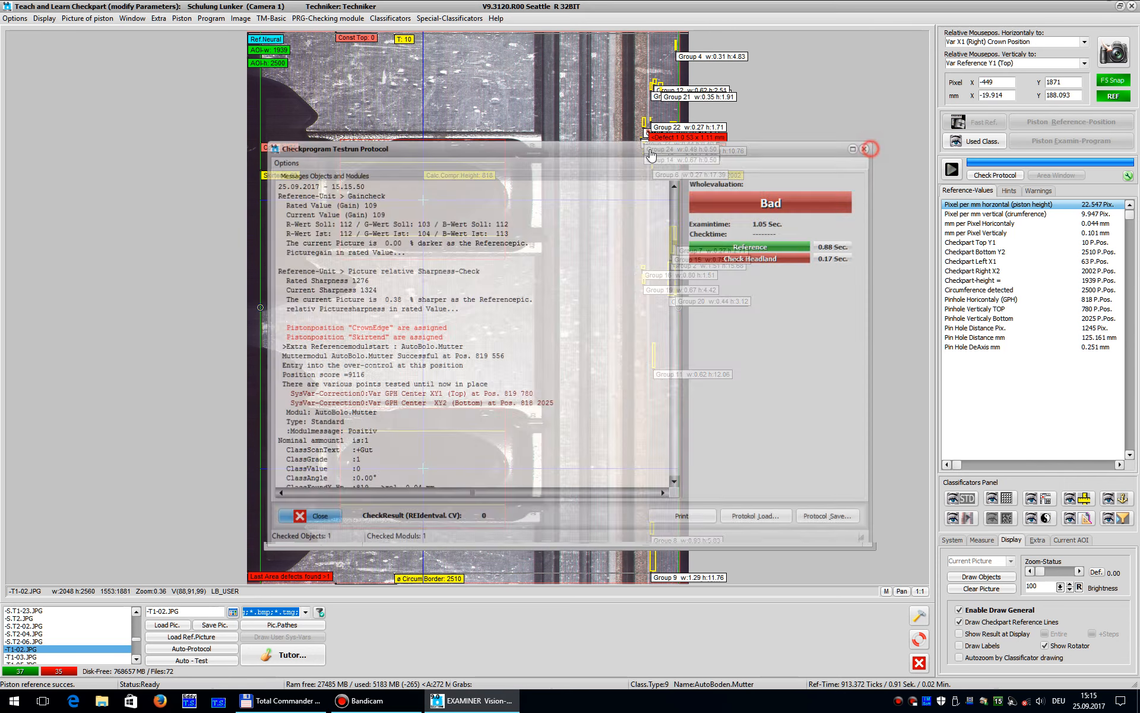
Step: Load picture -T1-03.JPG, check the blue-marked spot on the headland up close, and run the examination program
{"action": "left_click", "coordinate": [34, 657]}
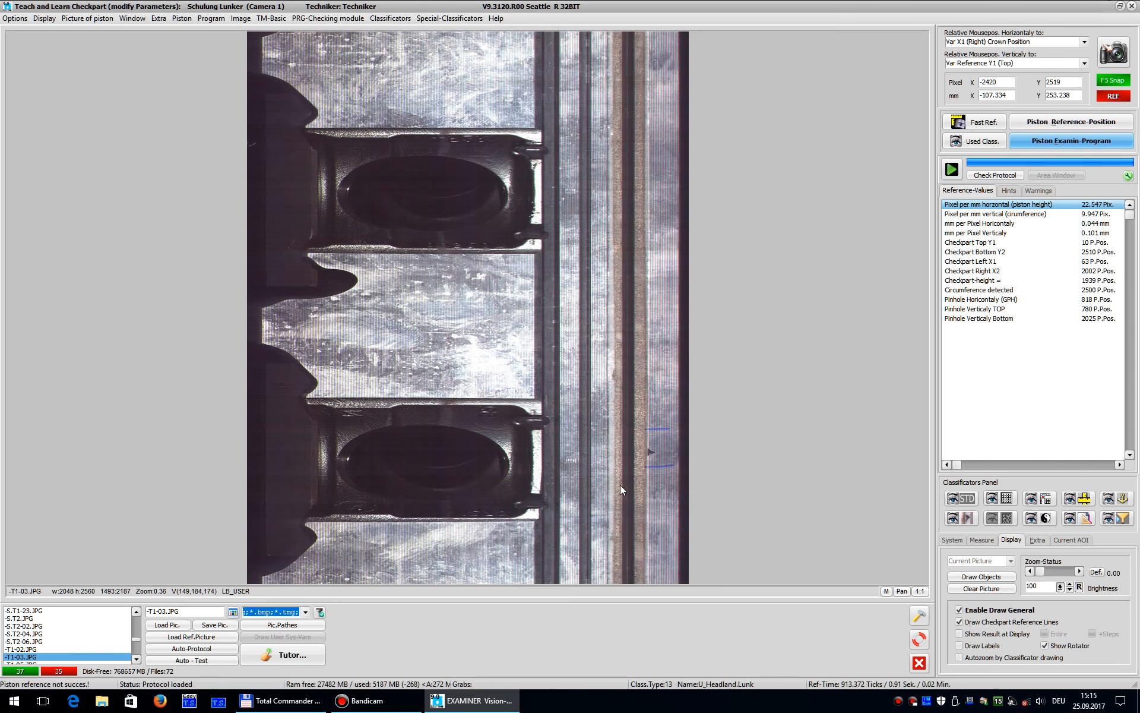
{"action": "scroll", "coordinate": [650, 454], "scroll_direction": "up", "scroll_amount": 2}
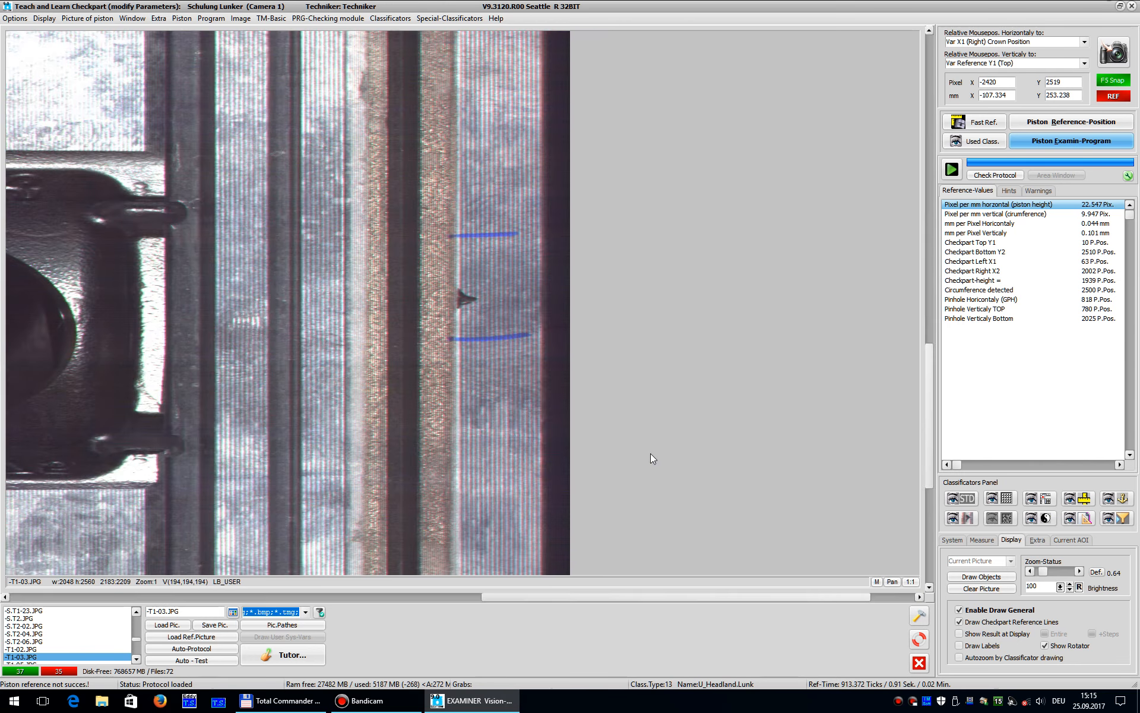
{"action": "scroll", "coordinate": [651, 456], "scroll_direction": "down", "scroll_amount": 2}
{"action": "left_click", "coordinate": [953, 171]}
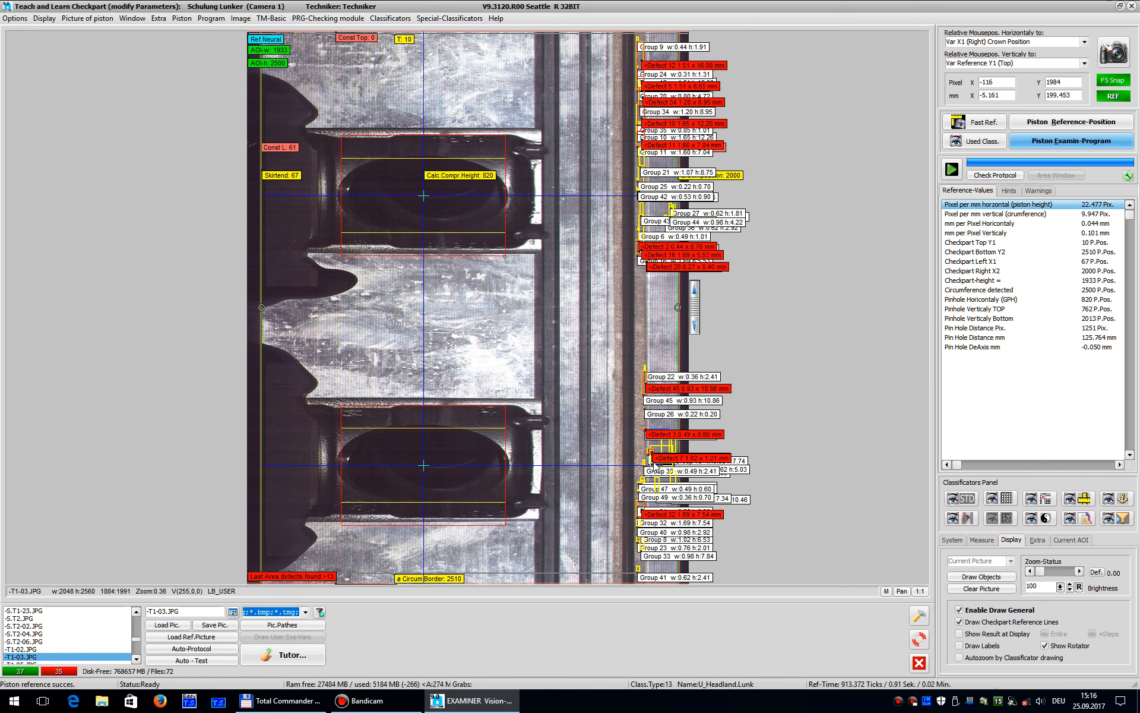
Step: Inspect the flagged areas along the headland up close, then run the porosity classificator test on this picture
{"action": "double_click", "coordinate": [650, 67]}
{"action": "double_click", "coordinate": [439, 299]}
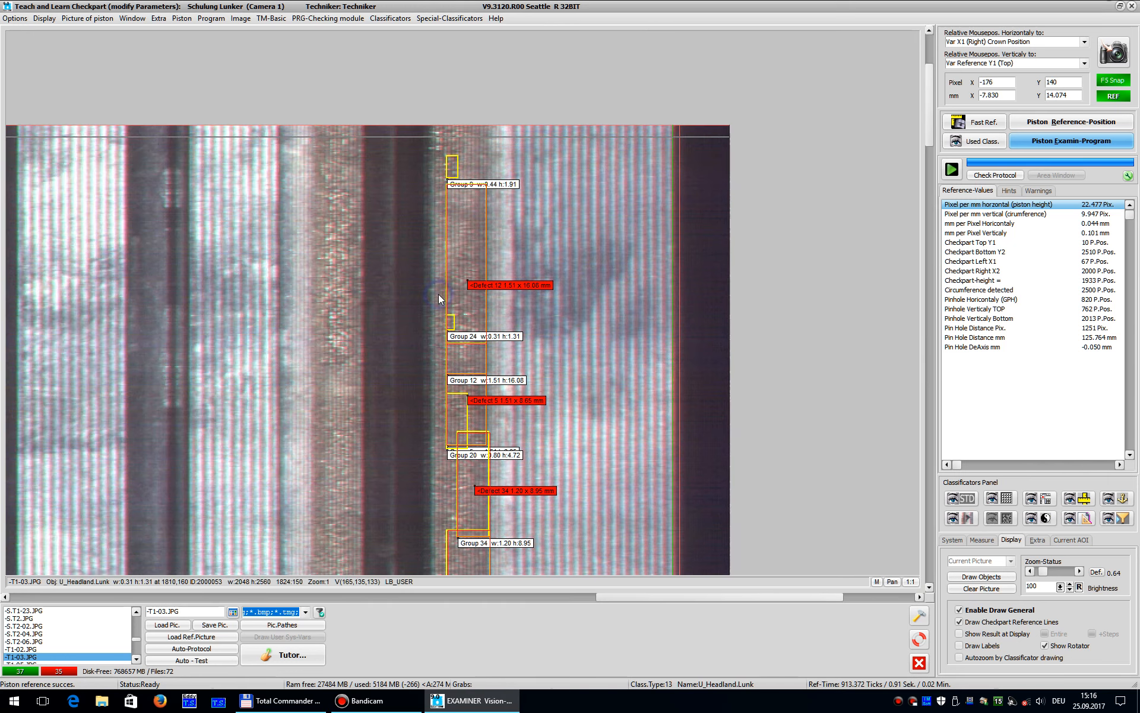
{"action": "double_click", "coordinate": [470, 324]}
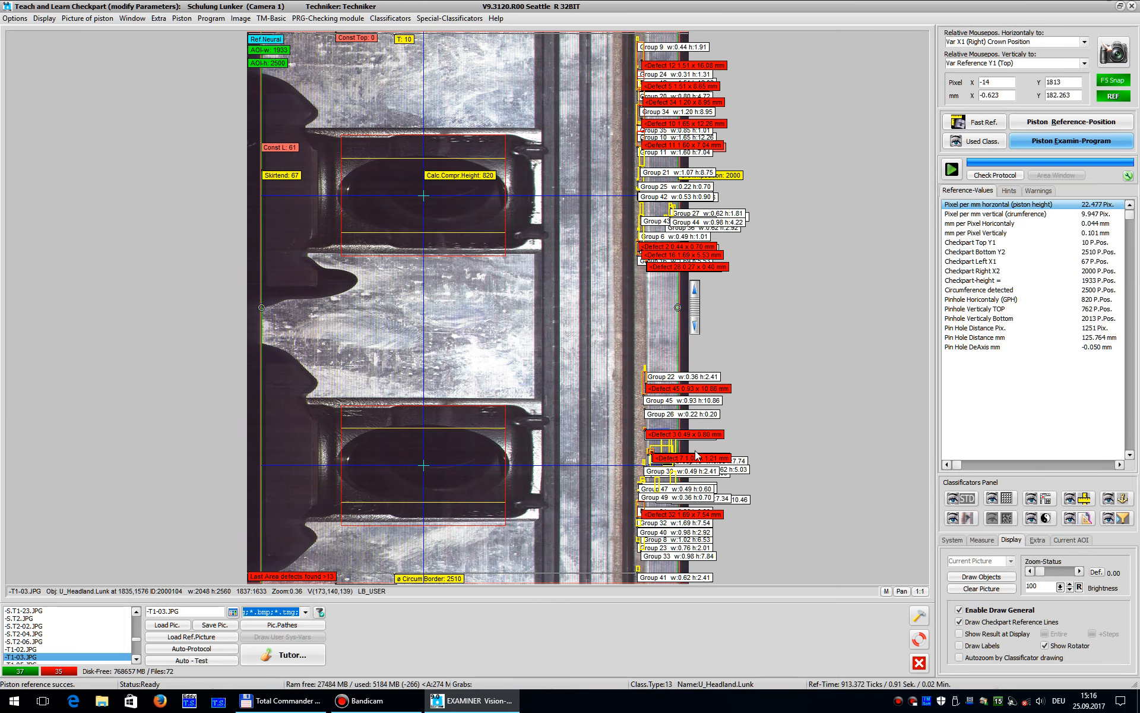
{"action": "left_click", "coordinate": [962, 523]}
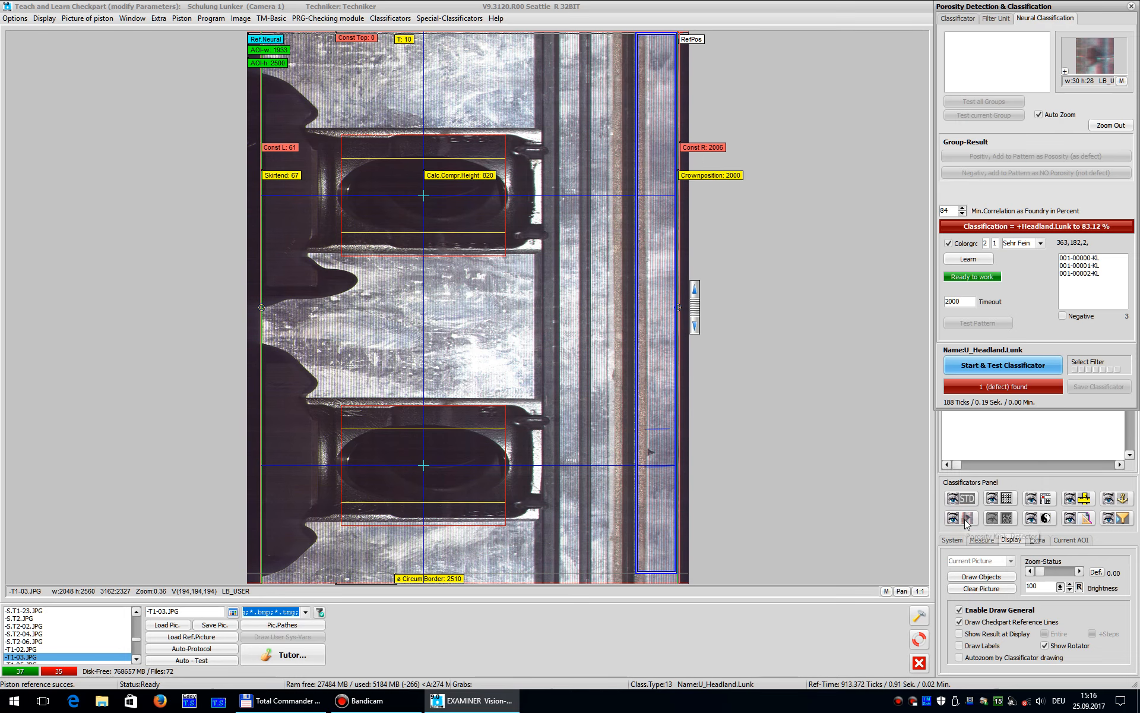
{"action": "left_click", "coordinate": [1002, 366]}
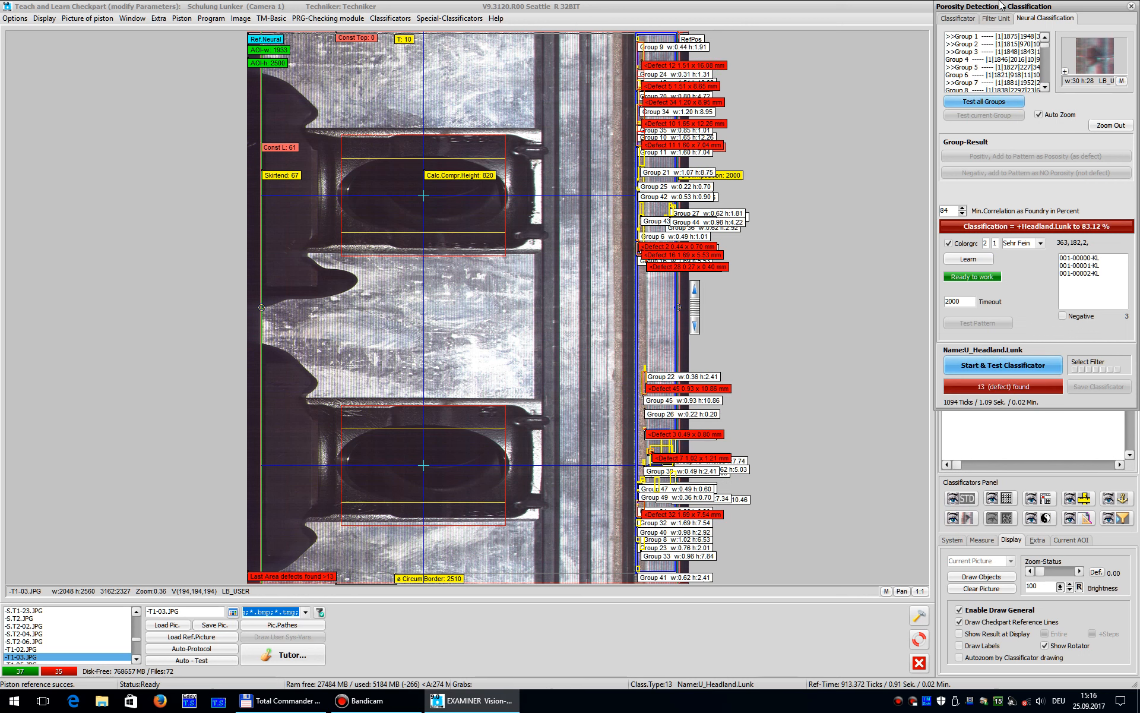
Step: Check groups 1 and 4, and add the falsely flagged groups 2 and 5 to the neural pattern as no porosity
{"action": "left_click", "coordinate": [968, 37]}
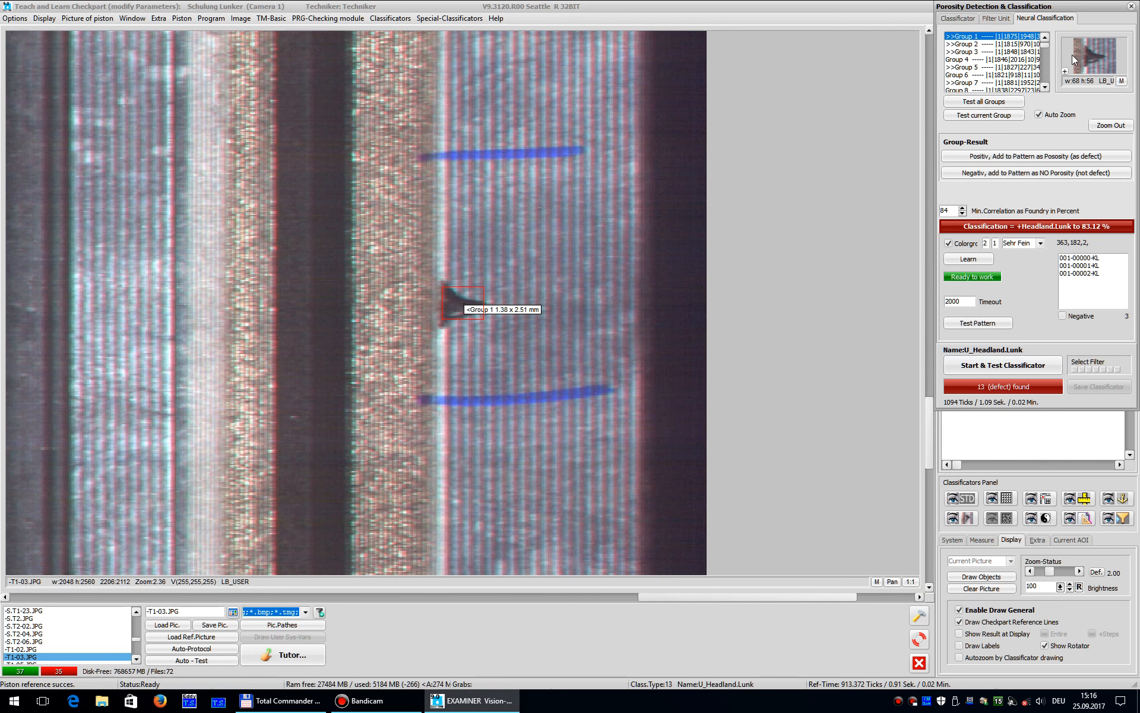
{"action": "left_click", "coordinate": [975, 45]}
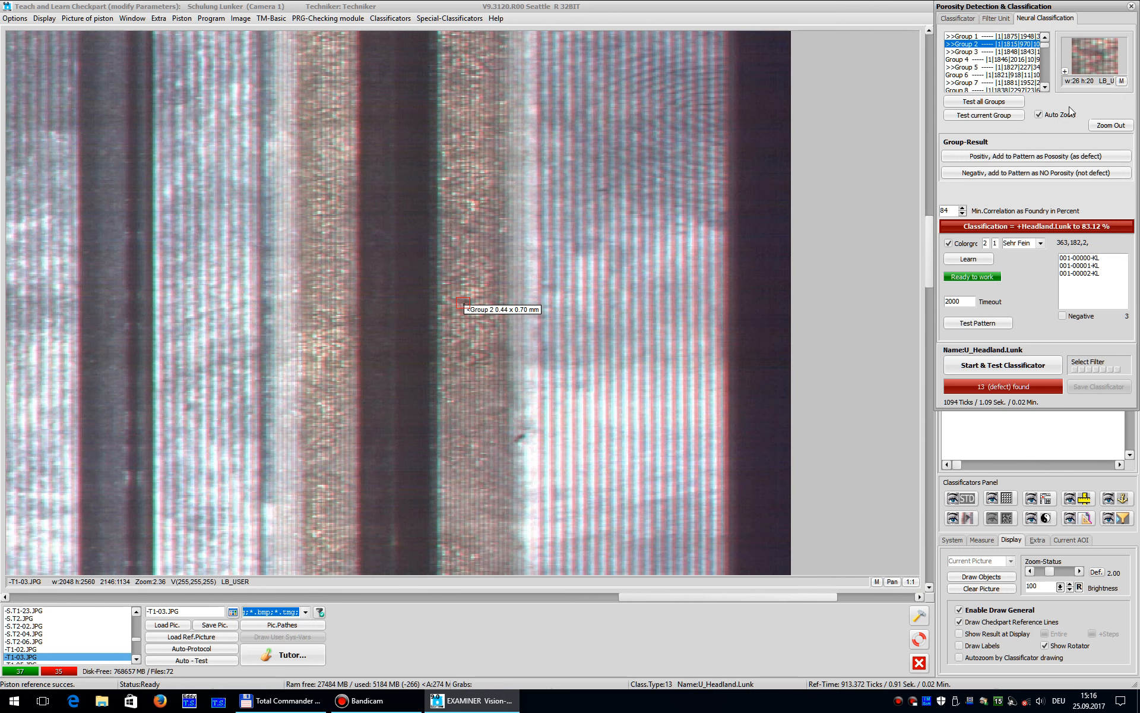
{"action": "left_click", "coordinate": [1021, 173]}
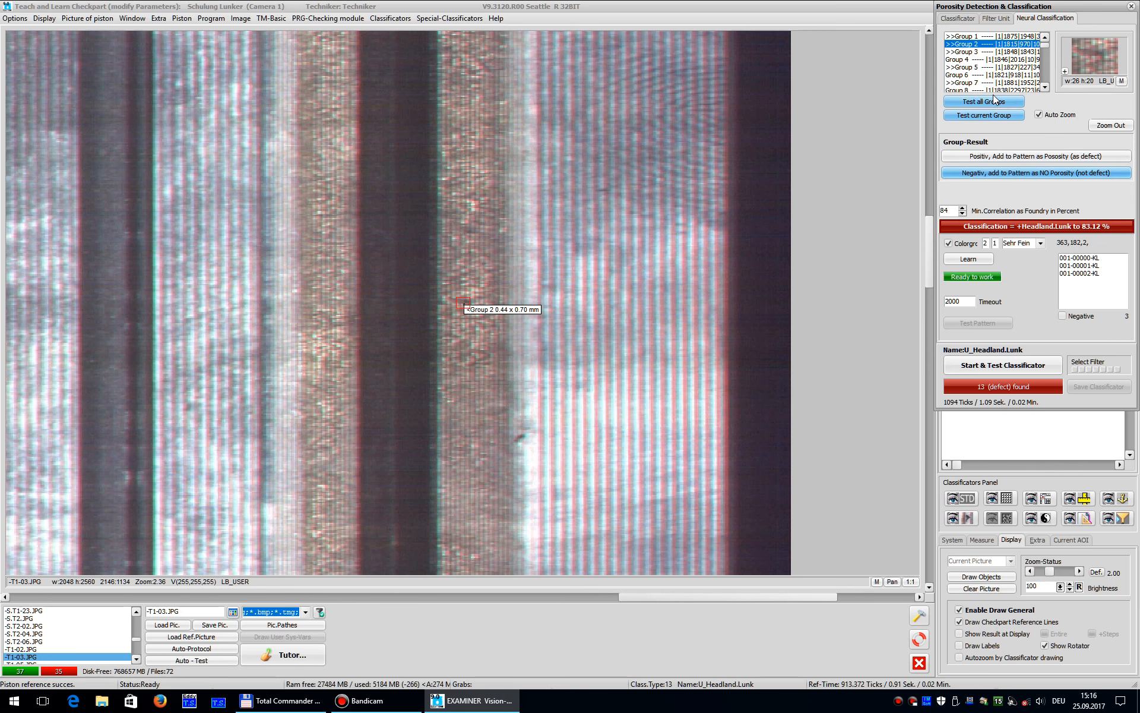
{"action": "left_click", "coordinate": [967, 60]}
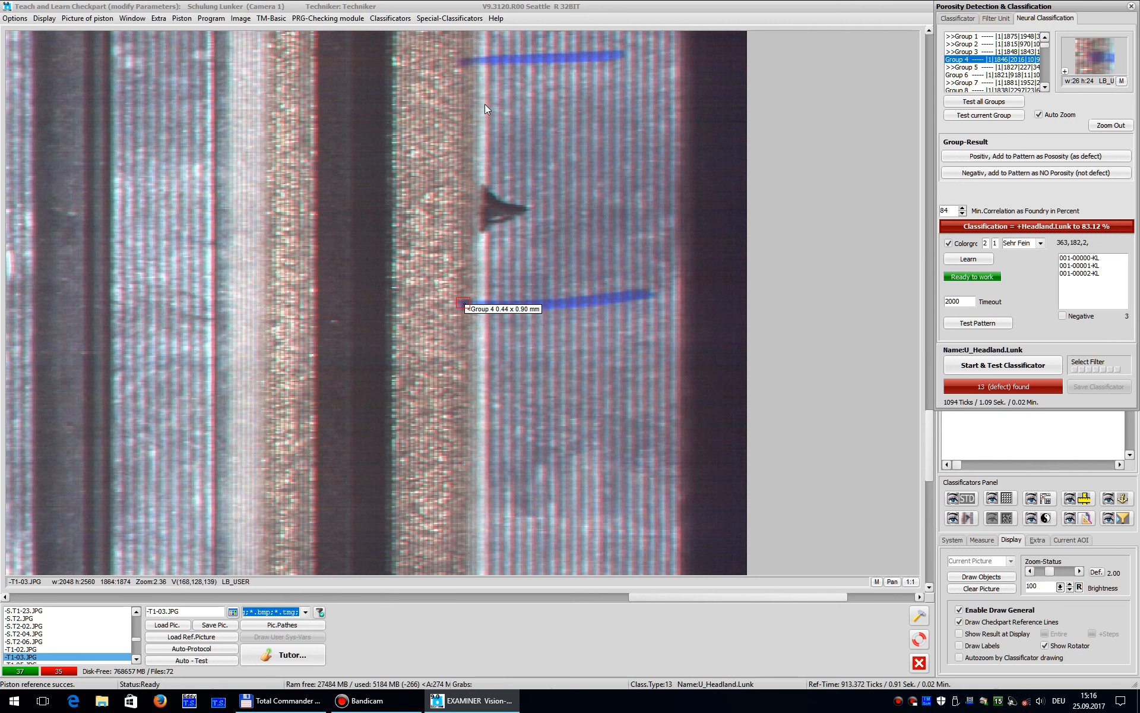
{"action": "left_click", "coordinate": [977, 68]}
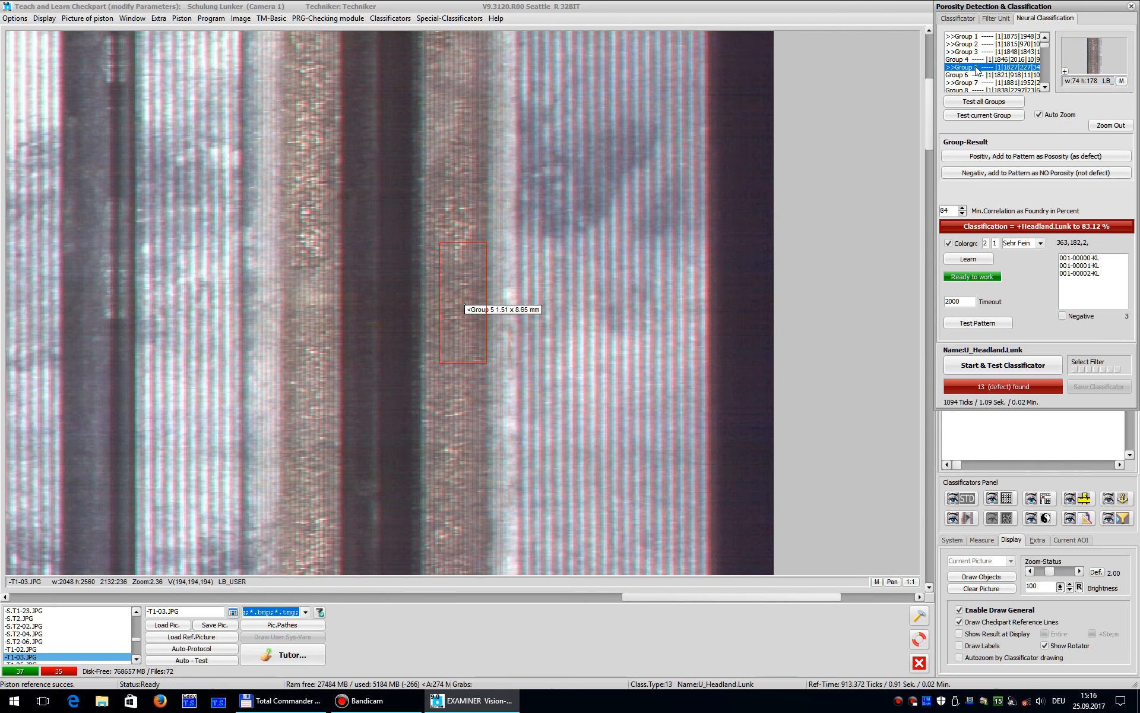
{"action": "left_click", "coordinate": [993, 173]}
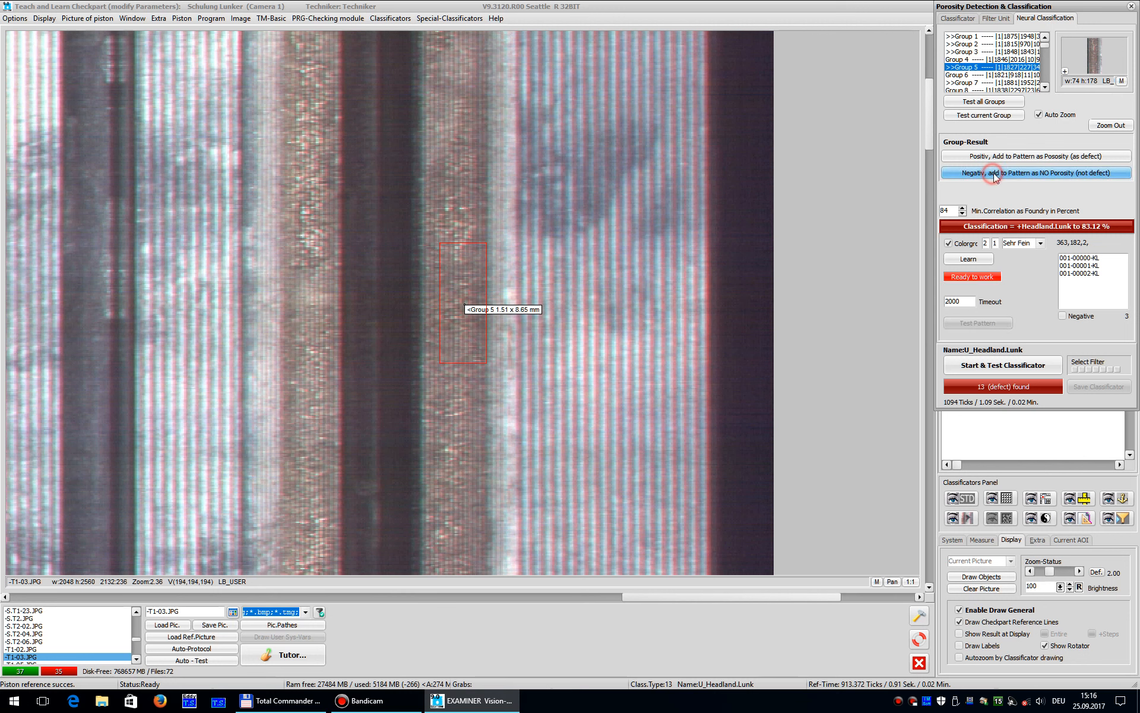
Step: Retrain the neural classification with groups 2 and 5 as no-porosity samples and repeat the classificator test
{"action": "left_click", "coordinate": [976, 259]}
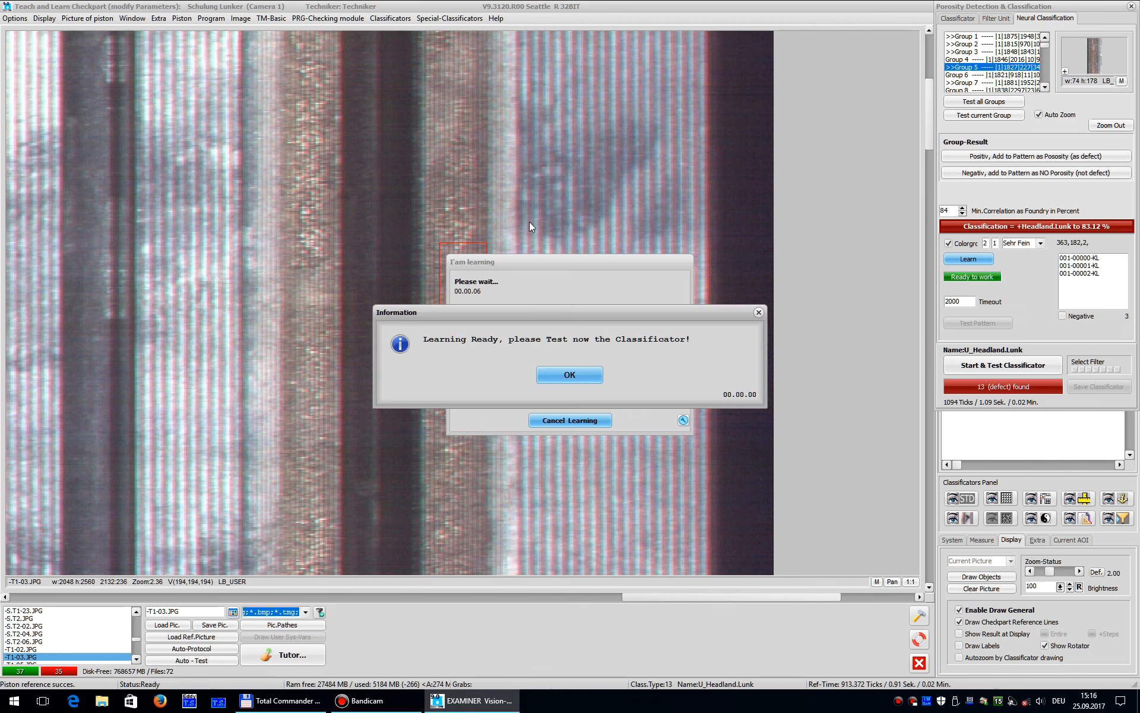
{"action": "left_click", "coordinate": [560, 373]}
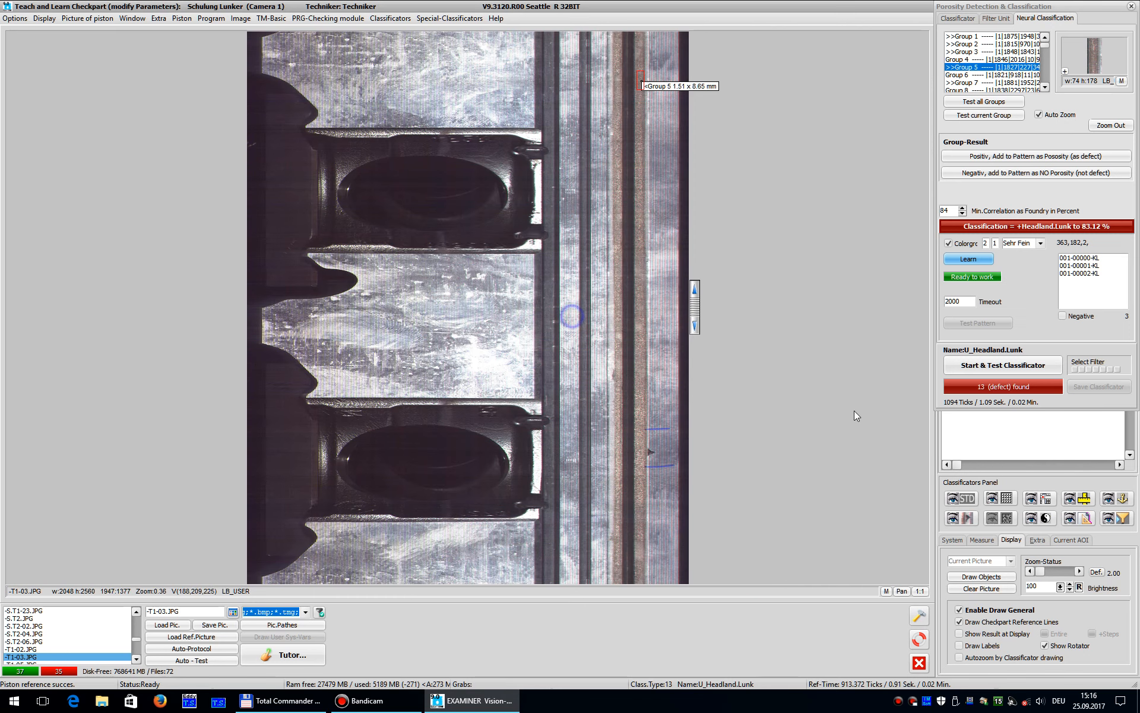
{"action": "left_click", "coordinate": [954, 362]}
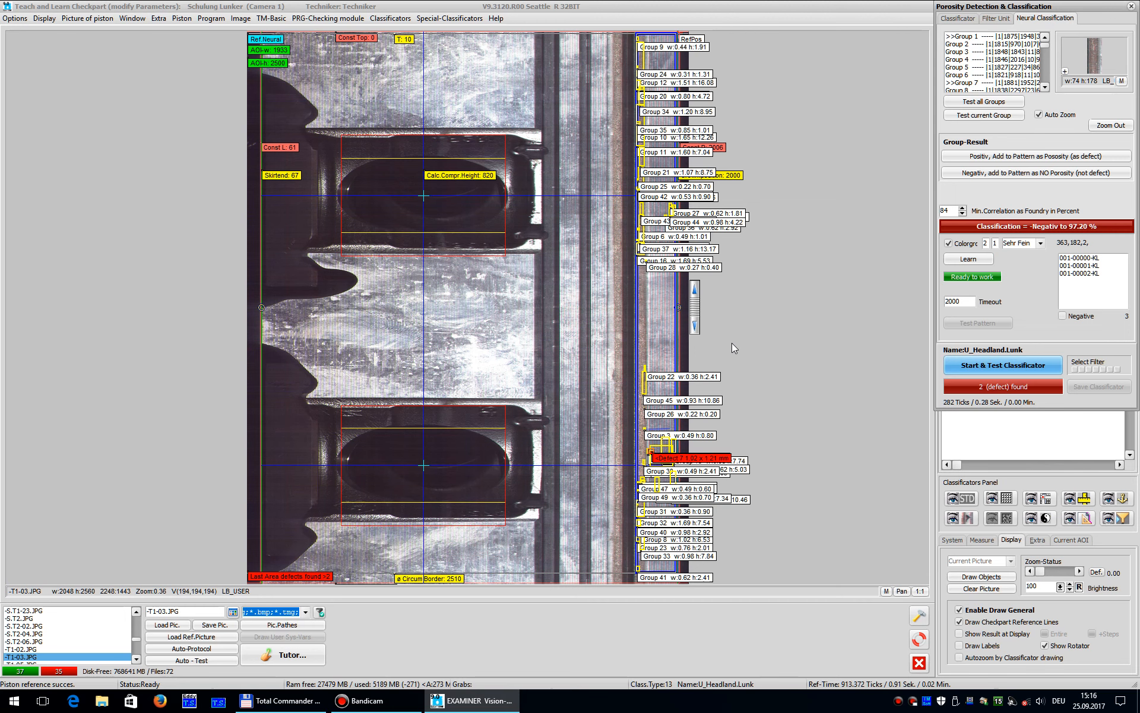
Step: Inspect the flagged defects between the blue marks on the headland up close, then return to the whole picture
{"action": "left_click", "coordinate": [649, 449]}
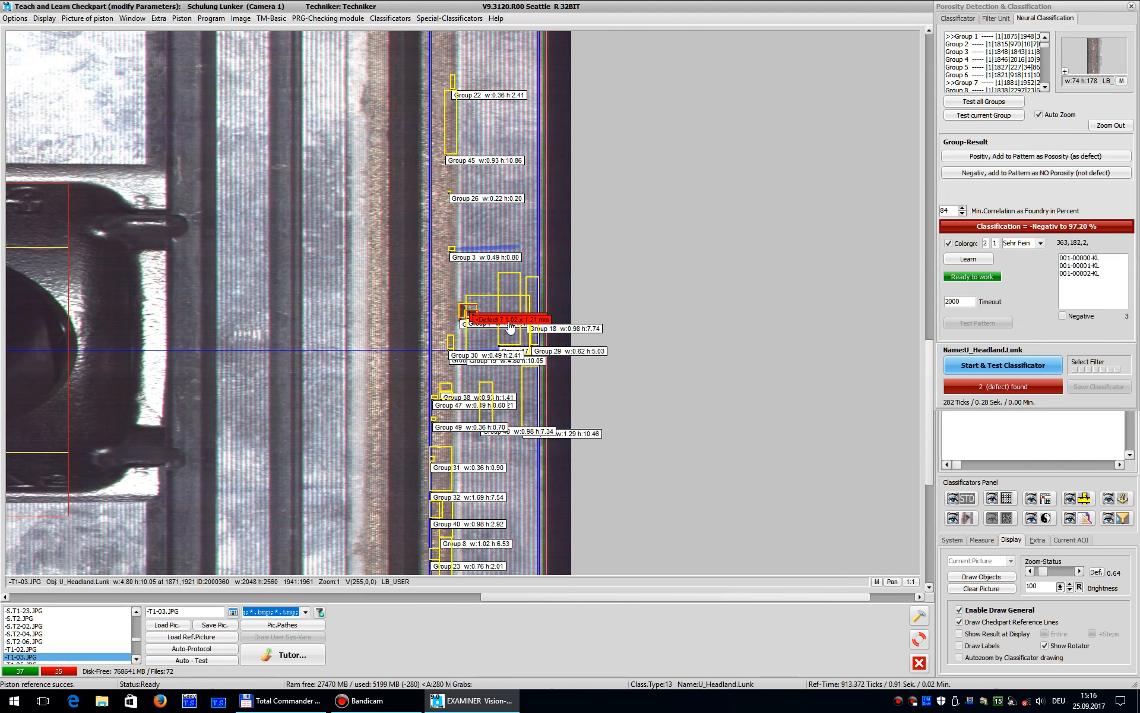
{"action": "left_click", "coordinate": [474, 318]}
{"action": "left_click", "coordinate": [459, 305]}
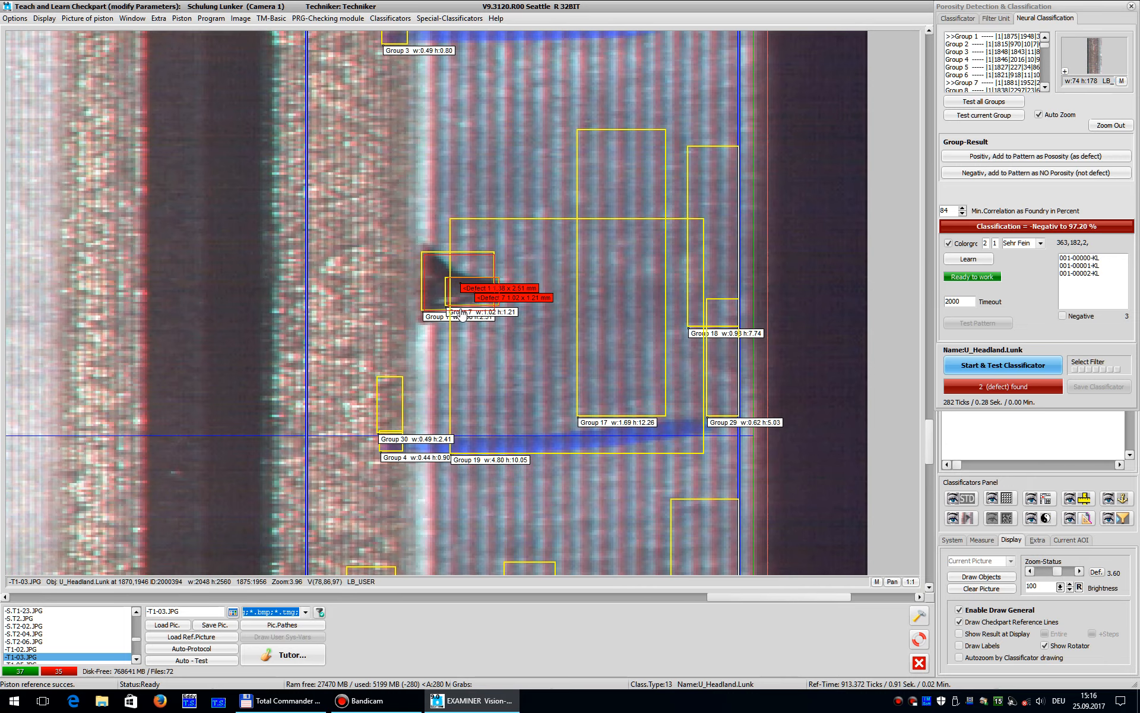
{"action": "right_click", "coordinate": [456, 306]}
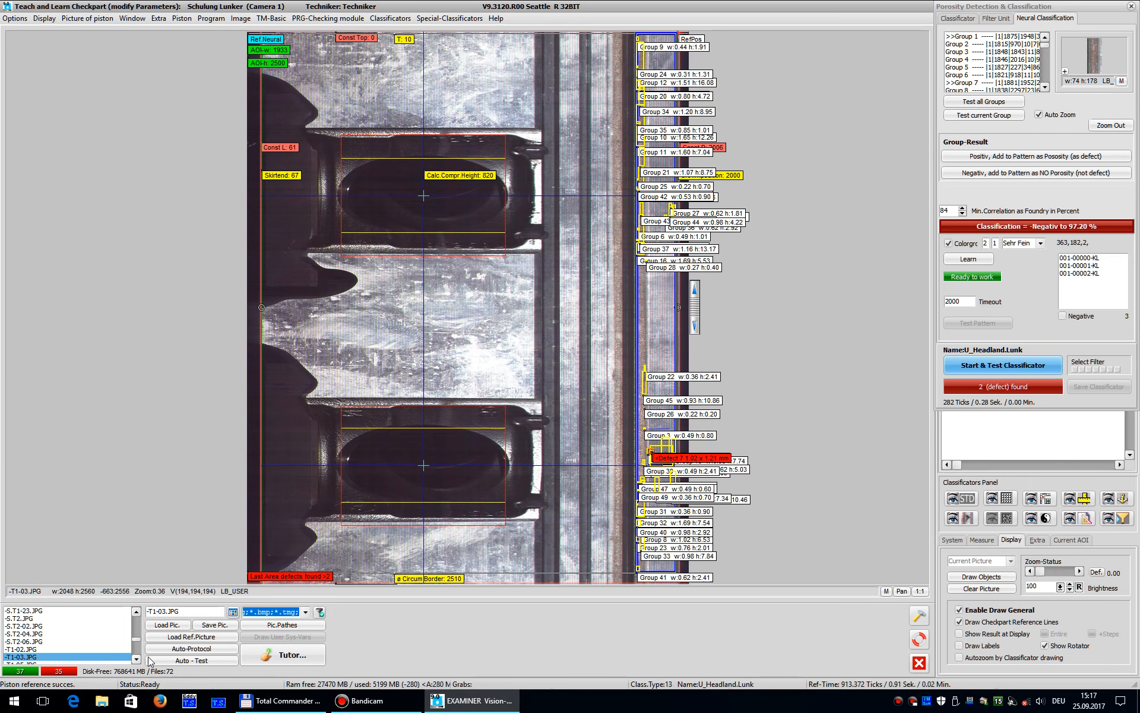
Step: Load picture -T1-05.JPG and run the examination program on it, closing the test protocol
{"action": "scroll", "coordinate": [65, 638], "scroll_direction": "down", "scroll_amount": 1}
{"action": "left_click", "coordinate": [46, 641]}
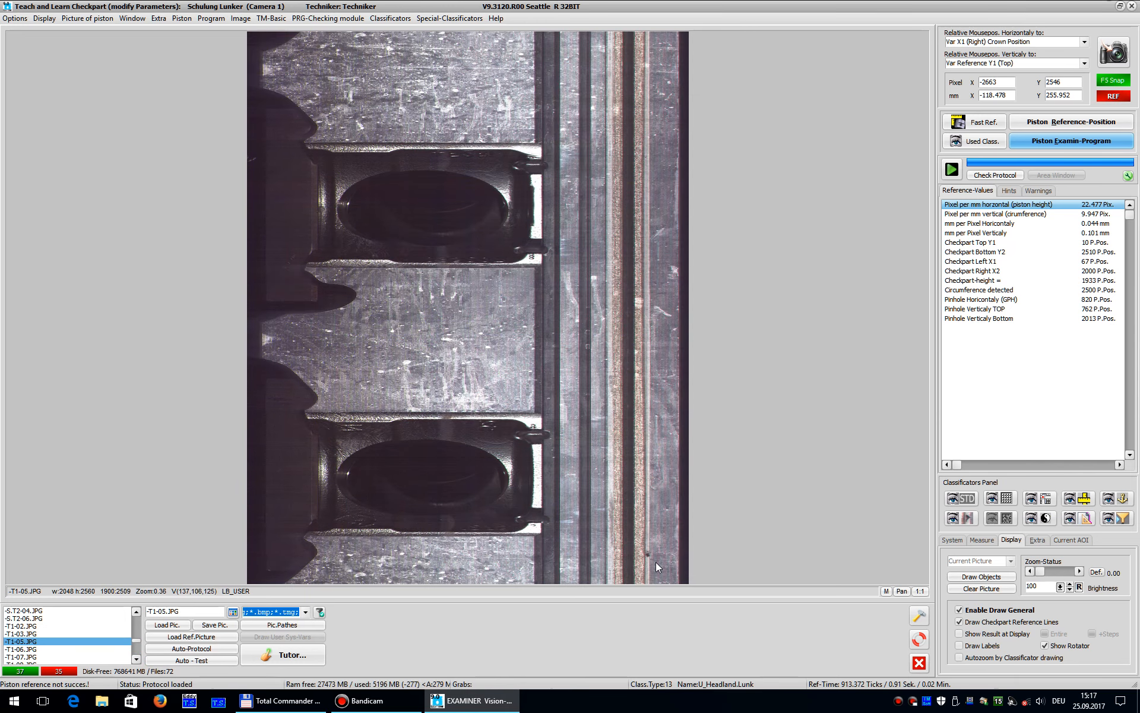
{"action": "left_click", "coordinate": [951, 170]}
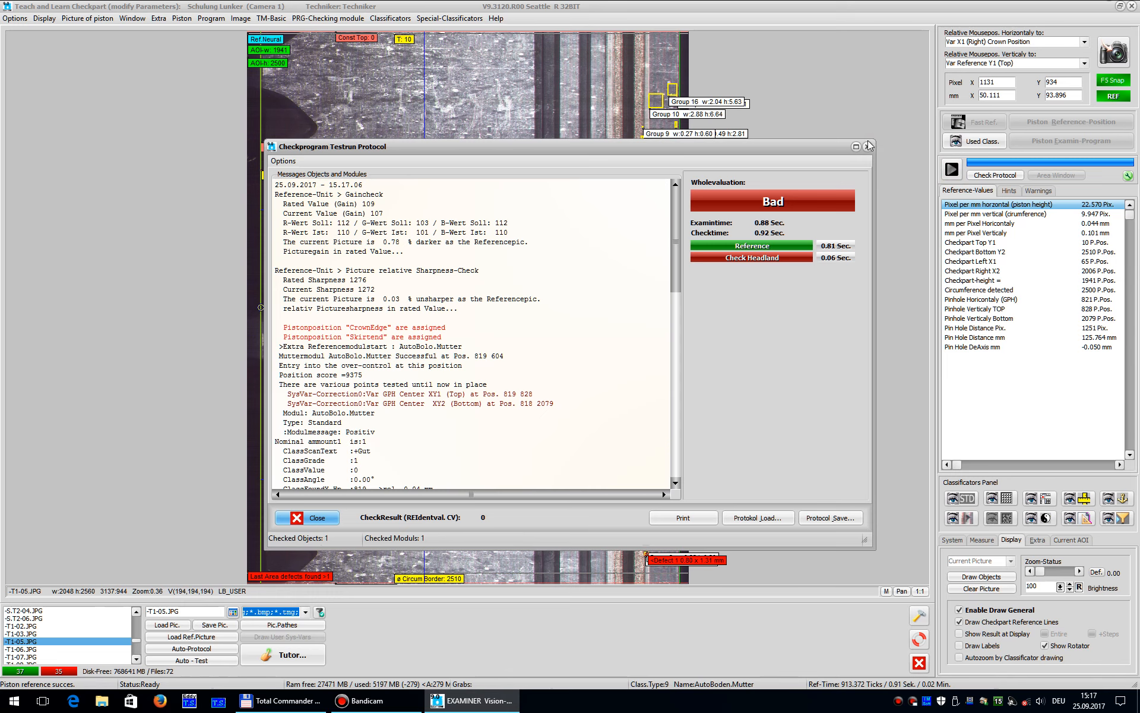
{"action": "left_click", "coordinate": [867, 146]}
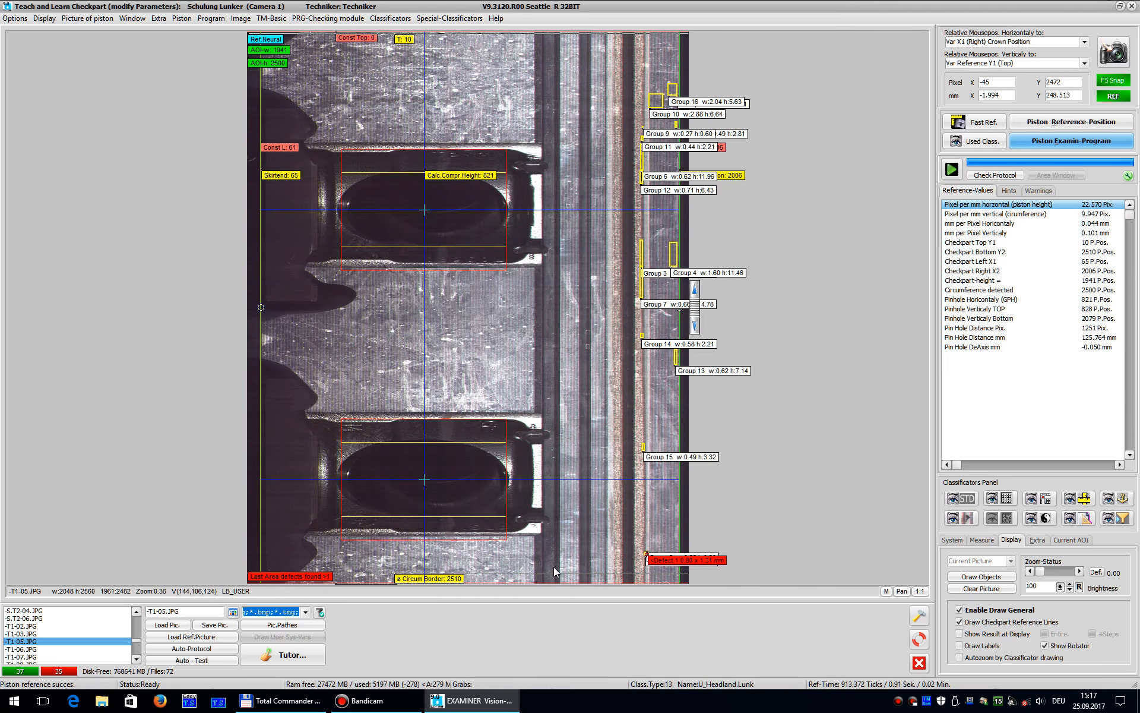
Step: Run the examination program on picture -T1-06.JPG and inspect the flagged defect at the headland's lower end up close
{"action": "left_click", "coordinate": [30, 649]}
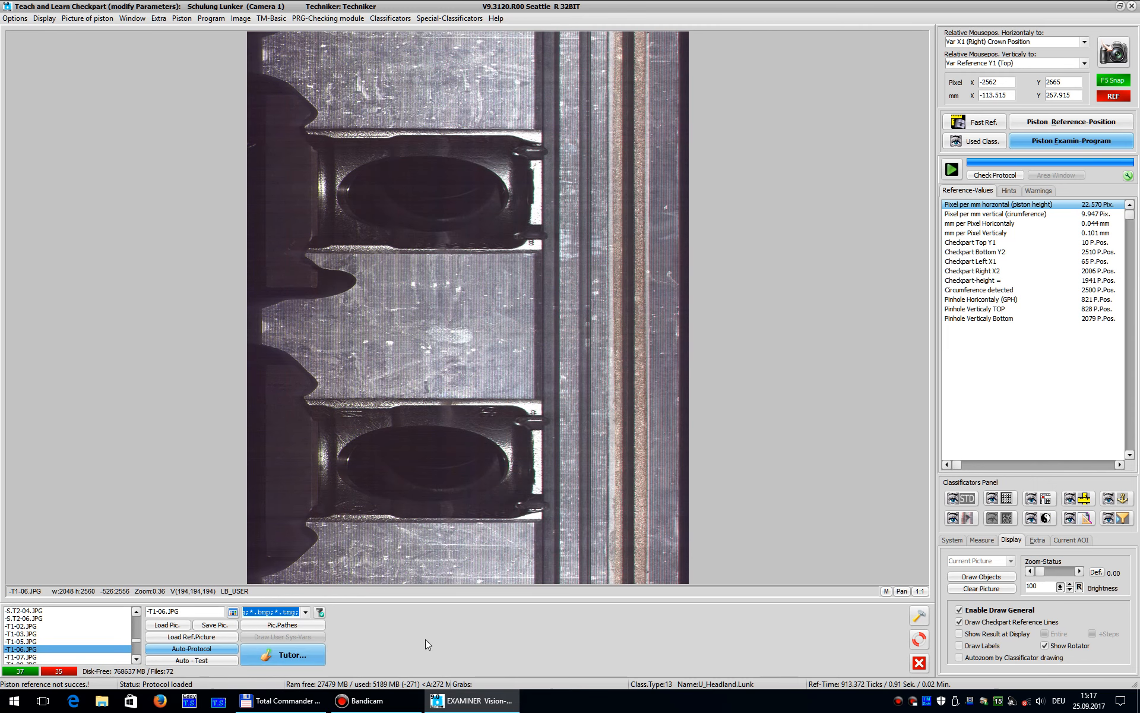
{"action": "left_click", "coordinate": [953, 171]}
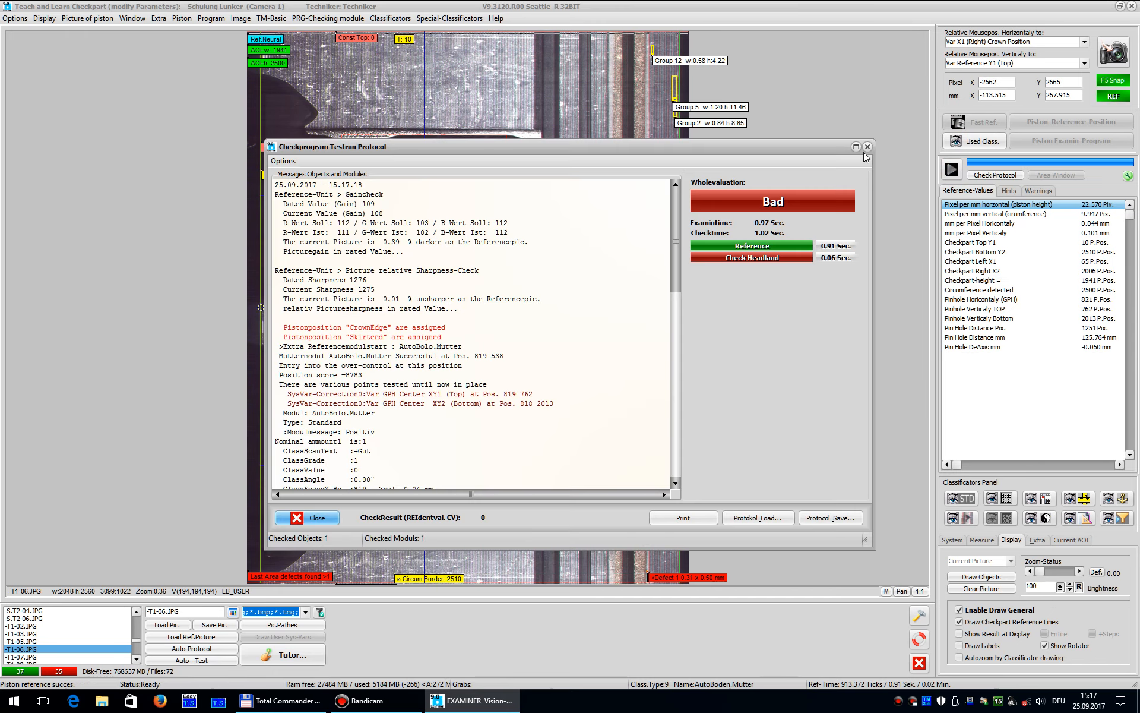
{"action": "left_click", "coordinate": [867, 146]}
{"action": "left_click", "coordinate": [648, 574]}
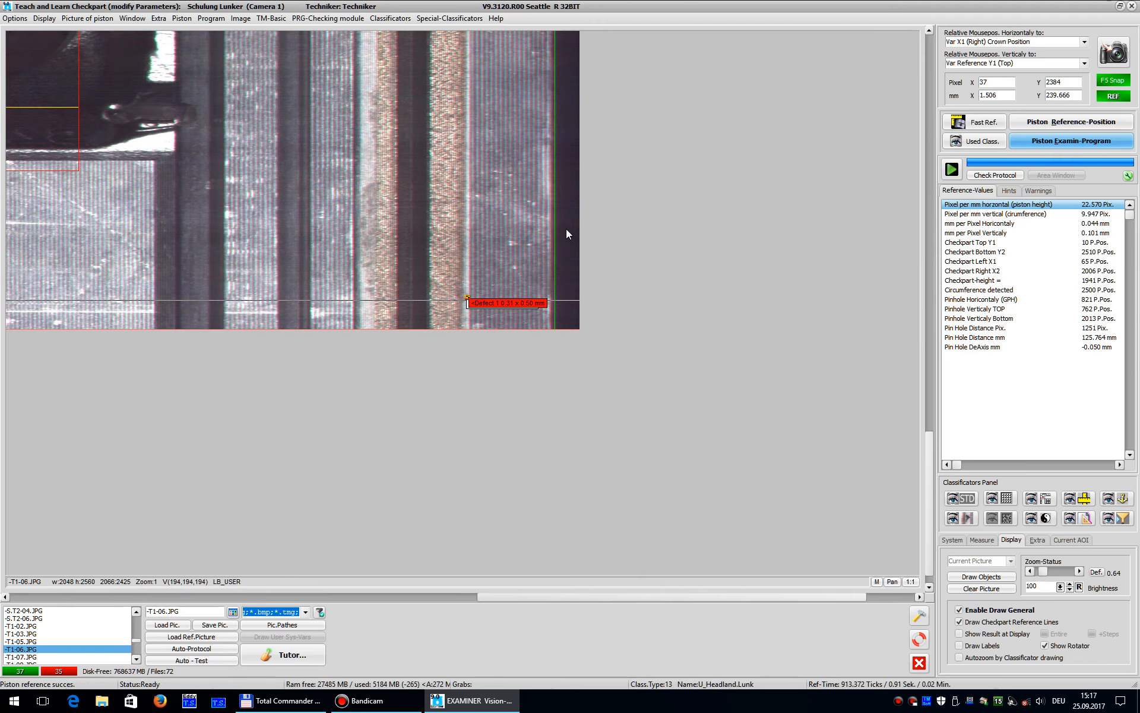
{"action": "scroll", "coordinate": [464, 308], "scroll_direction": "up", "scroll_amount": 2}
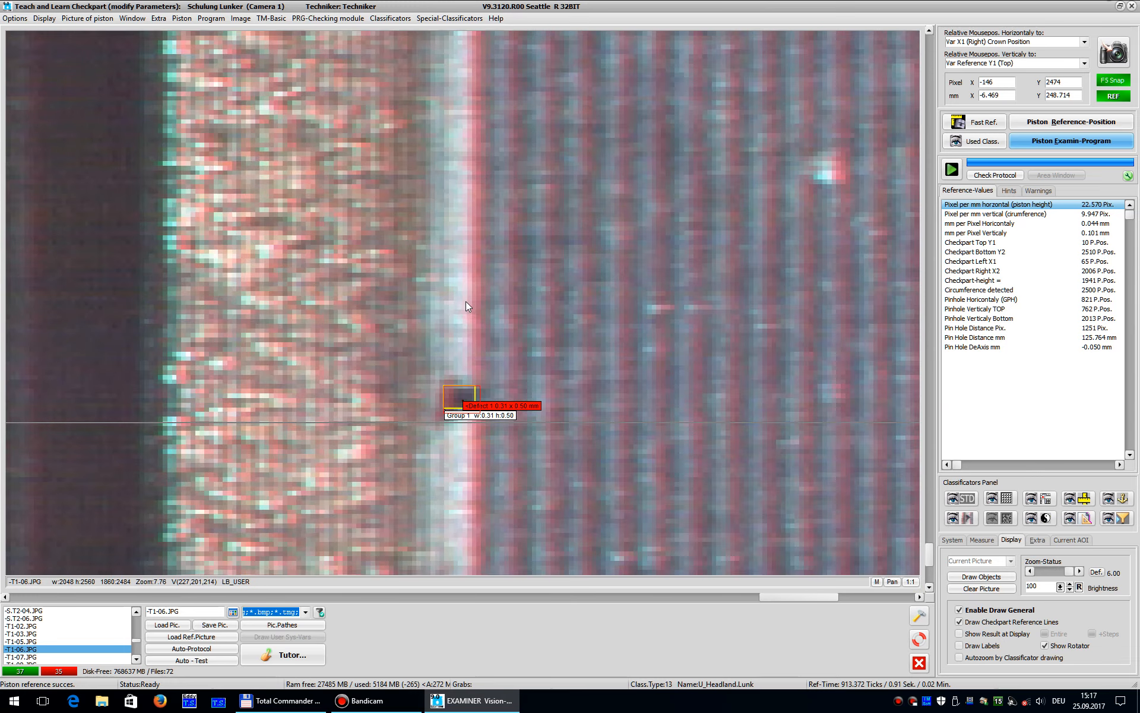
{"action": "right_click", "coordinate": [467, 299]}
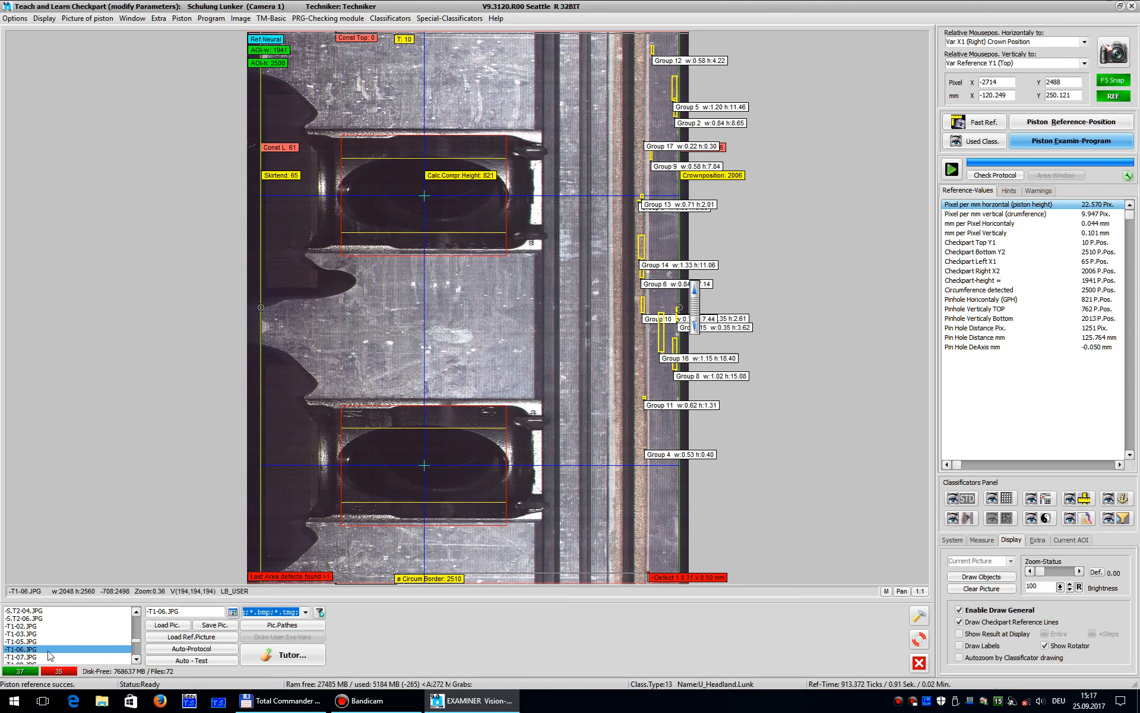
Step: Load picture -T1-07.JPG and run the examination program on it
{"action": "left_click", "coordinate": [51, 657]}
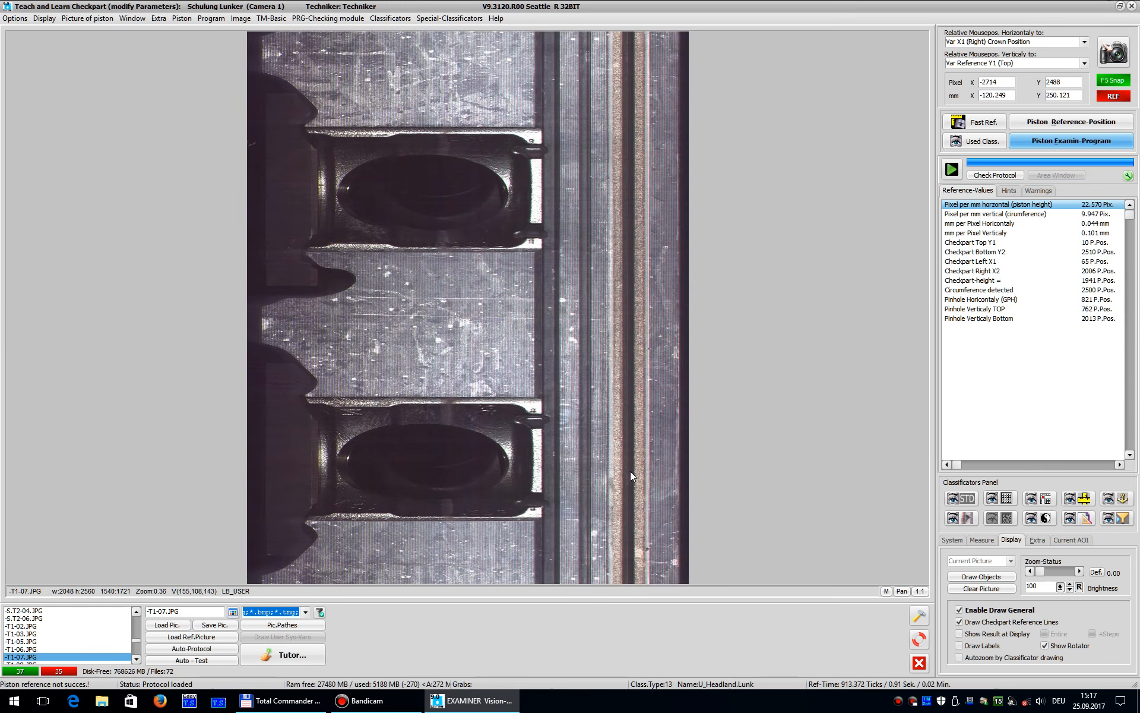
{"action": "left_click", "coordinate": [952, 169]}
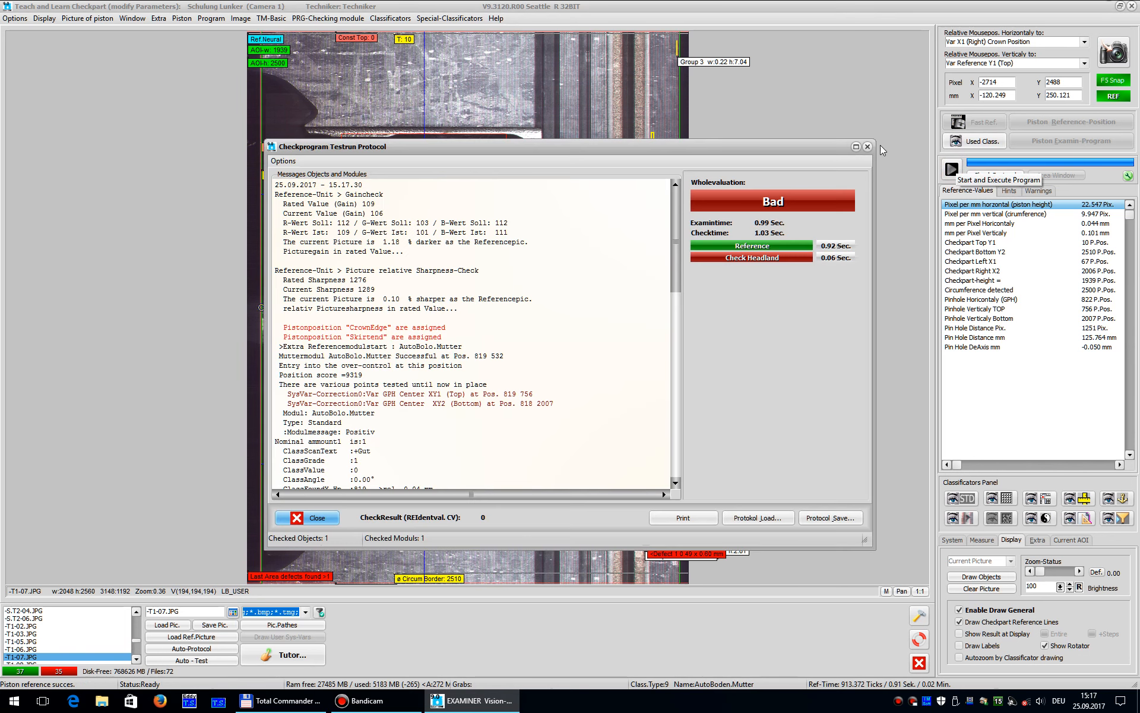
Step: Close the test protocol, load picture -T1-08.JPG and run the examination program on it, closing its protocol as well
{"action": "left_click", "coordinate": [867, 147]}
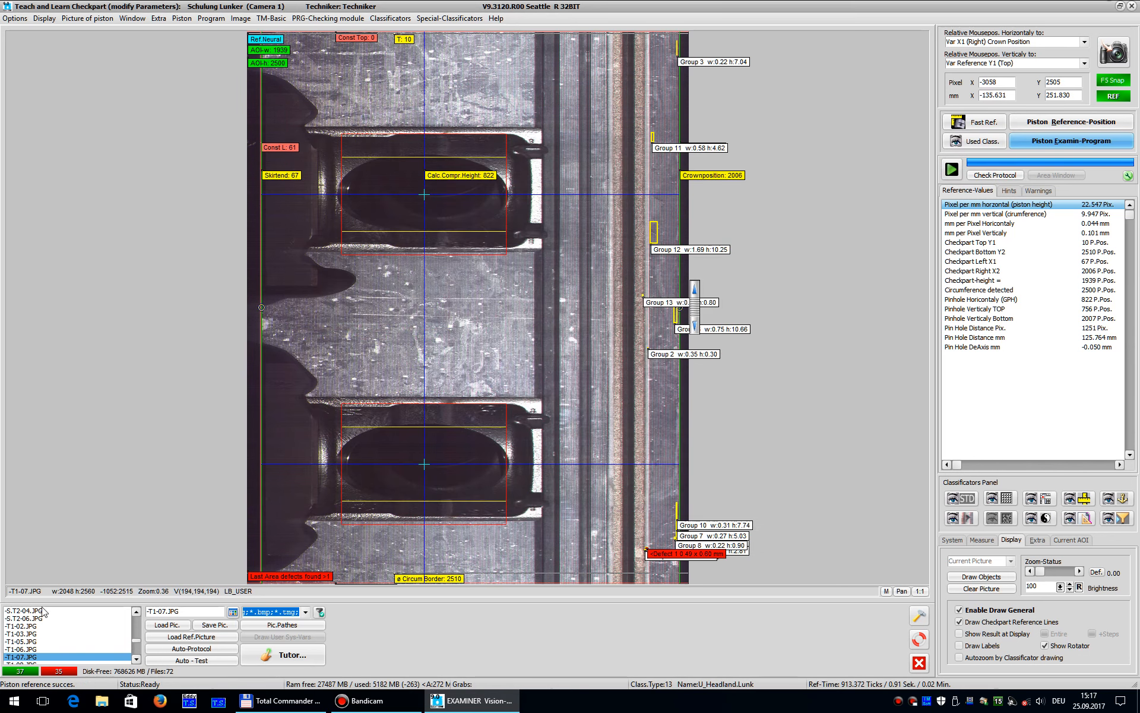
{"action": "left_click", "coordinate": [136, 659]}
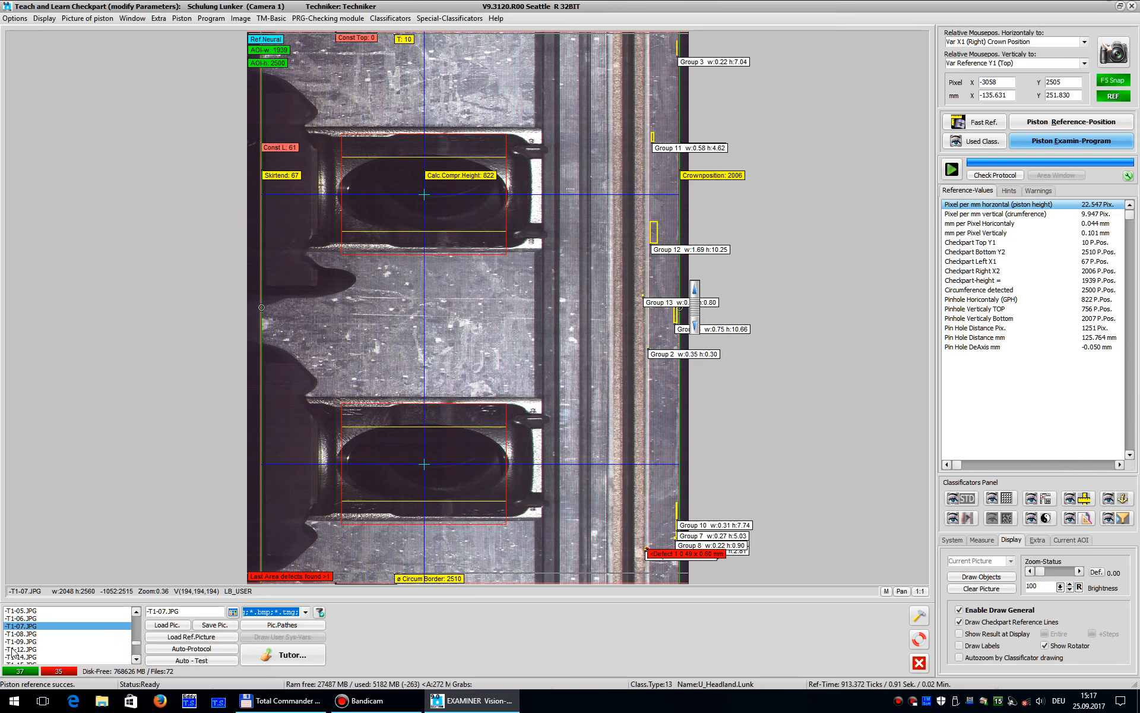
{"action": "left_click", "coordinate": [13, 634]}
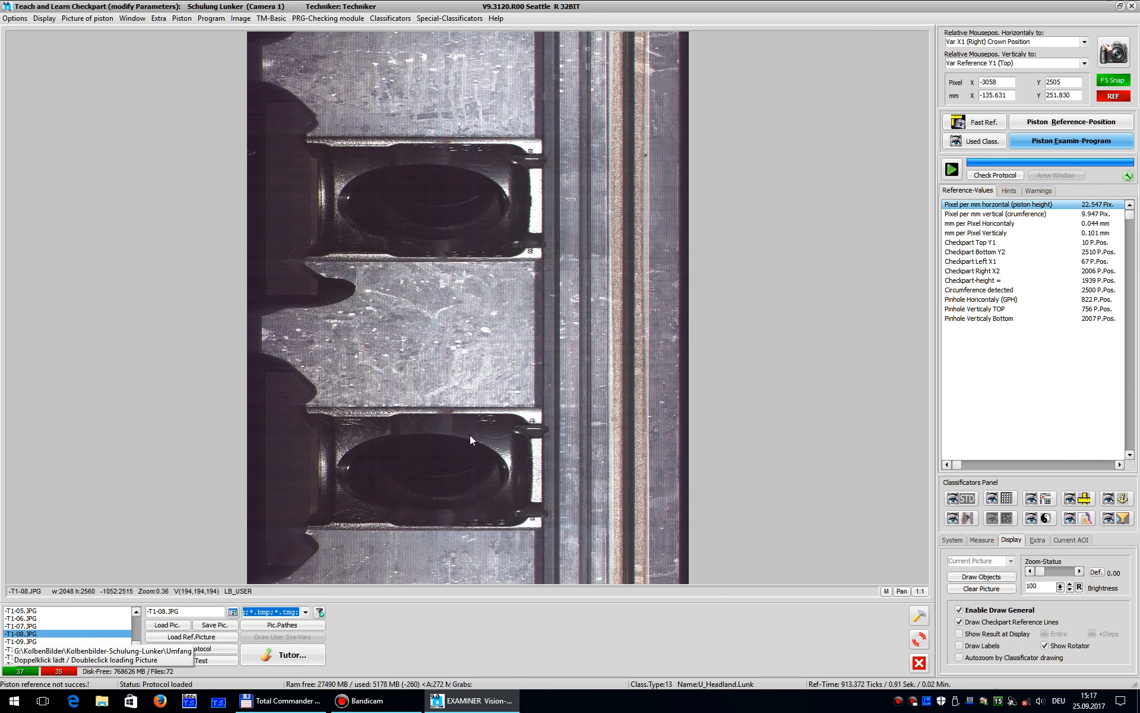
{"action": "left_click", "coordinate": [979, 174]}
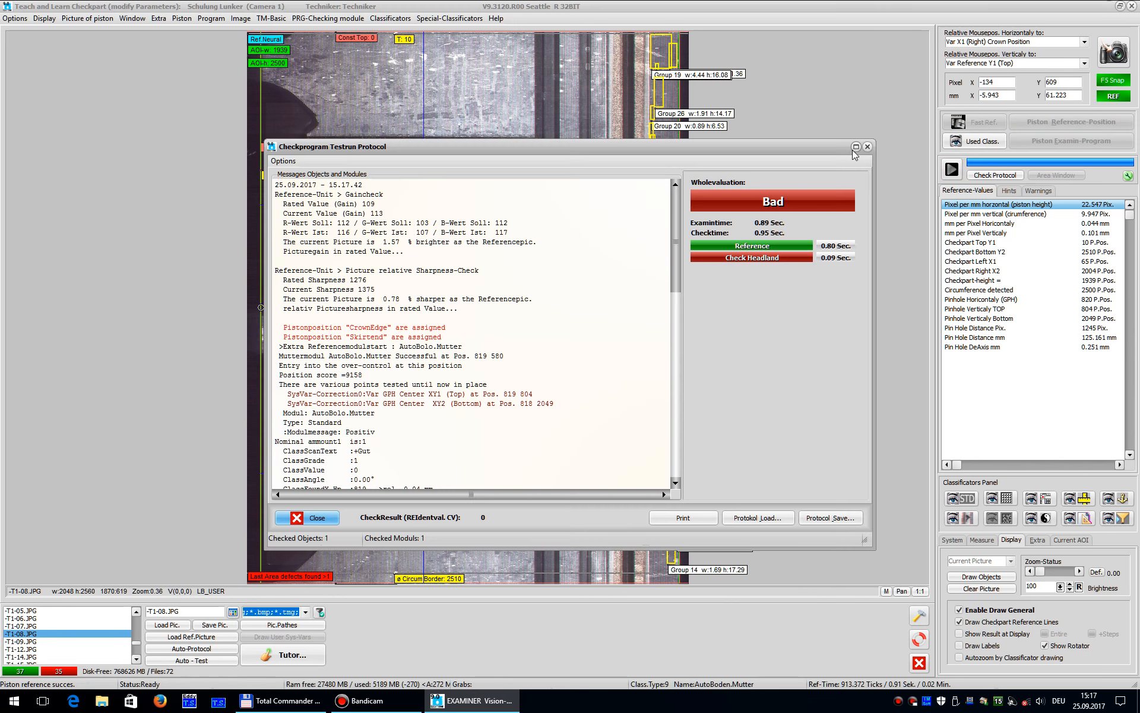
{"action": "left_click", "coordinate": [867, 147]}
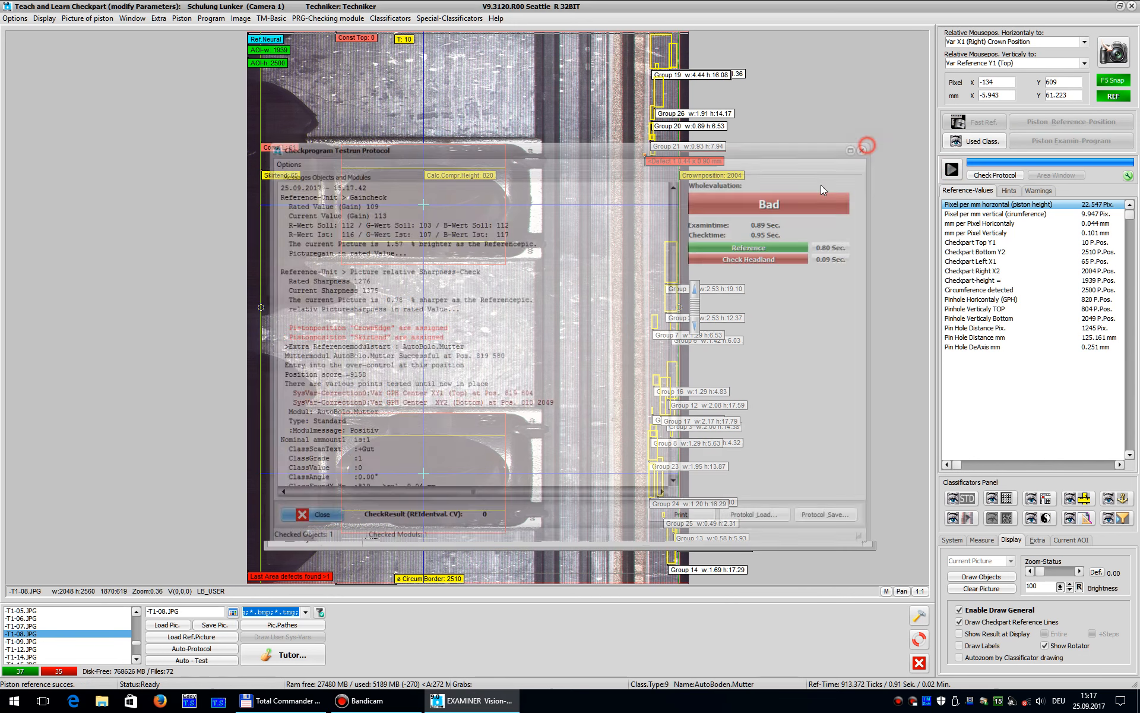
Step: Load picture -T1-09.JPG and run the examination program on it, closing the test protocol
{"action": "double_click", "coordinate": [33, 641]}
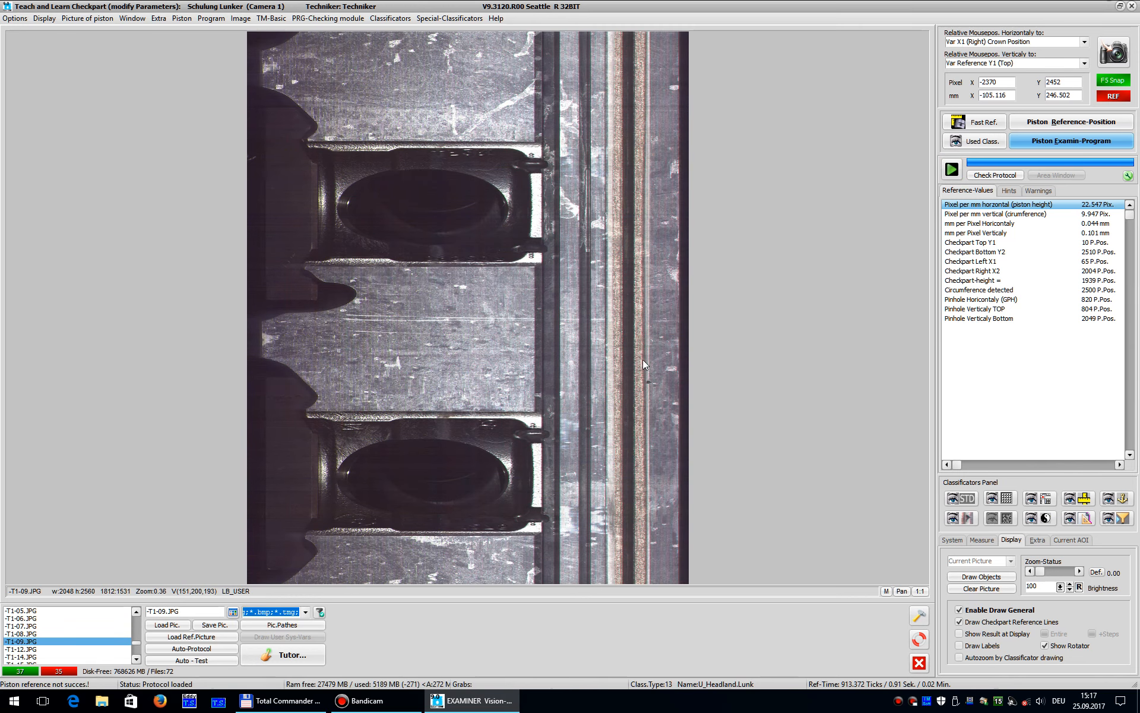
{"action": "left_click", "coordinate": [952, 170]}
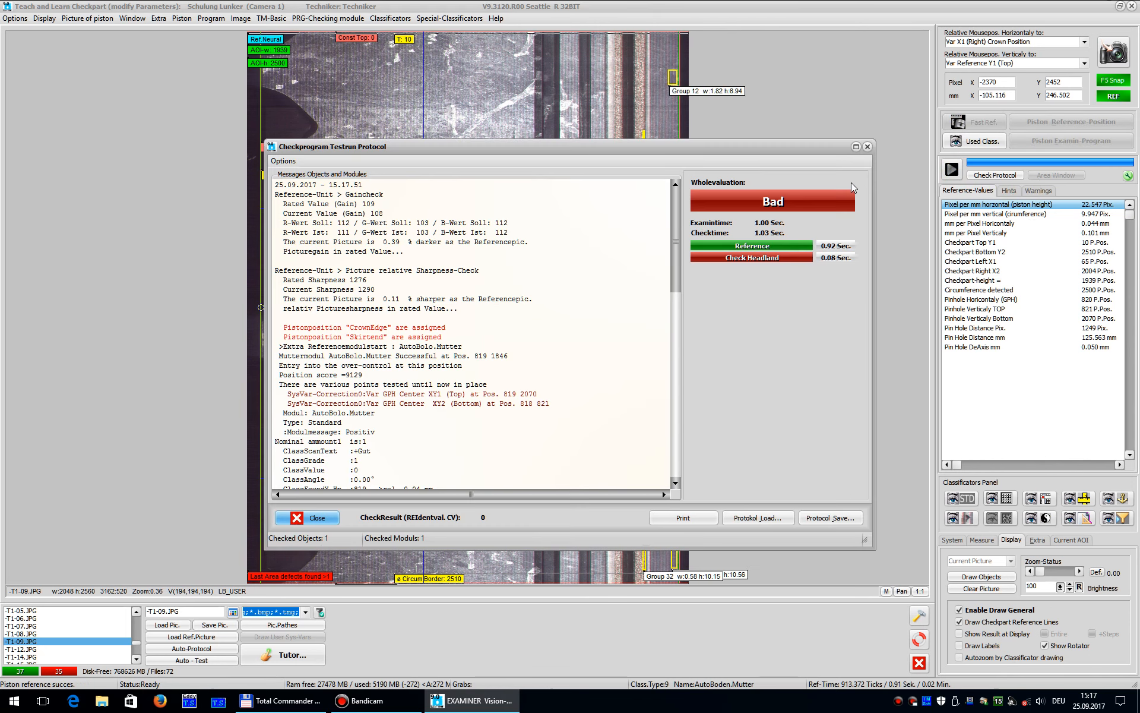
{"action": "left_click", "coordinate": [867, 147]}
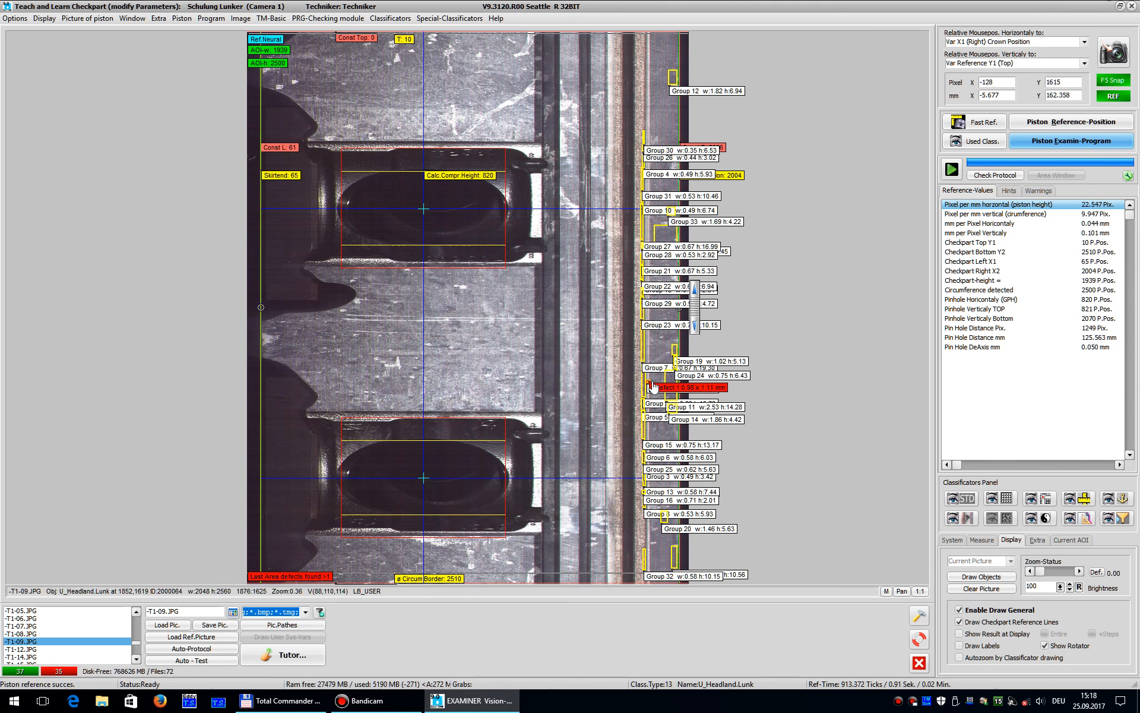
Step: Test the U_Headland.Lunk porosity classificator on the current picture and inspect Group 6 and Group 1 up close
{"action": "left_click", "coordinate": [954, 518]}
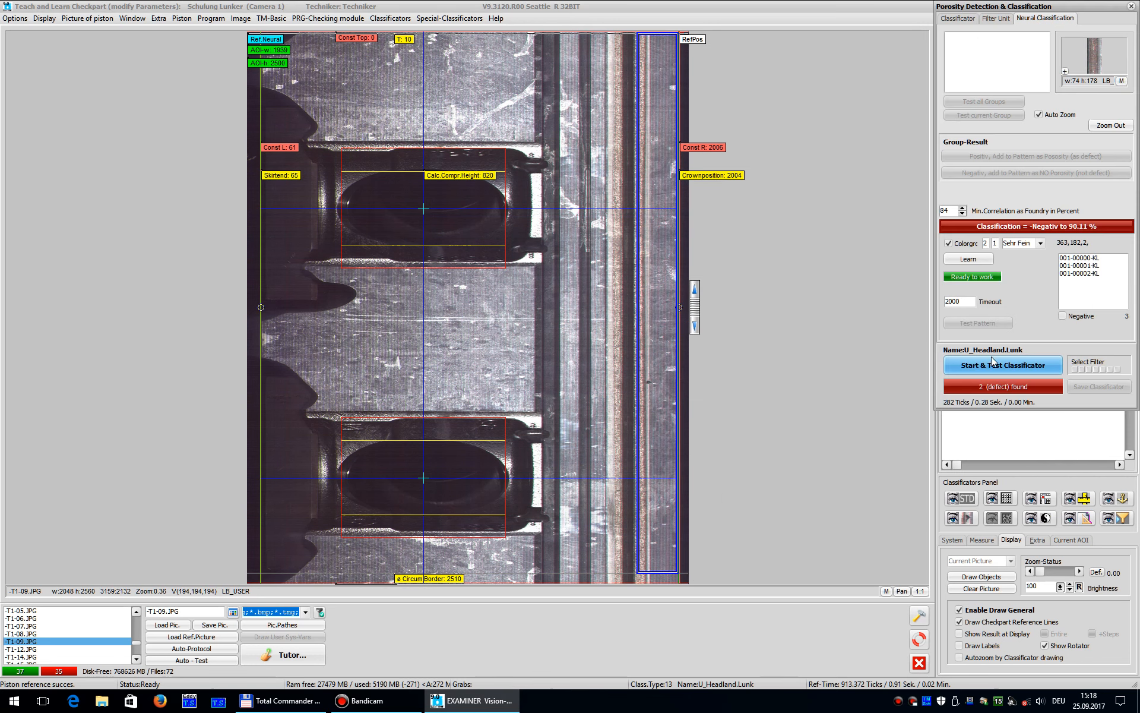
{"action": "left_click", "coordinate": [995, 362]}
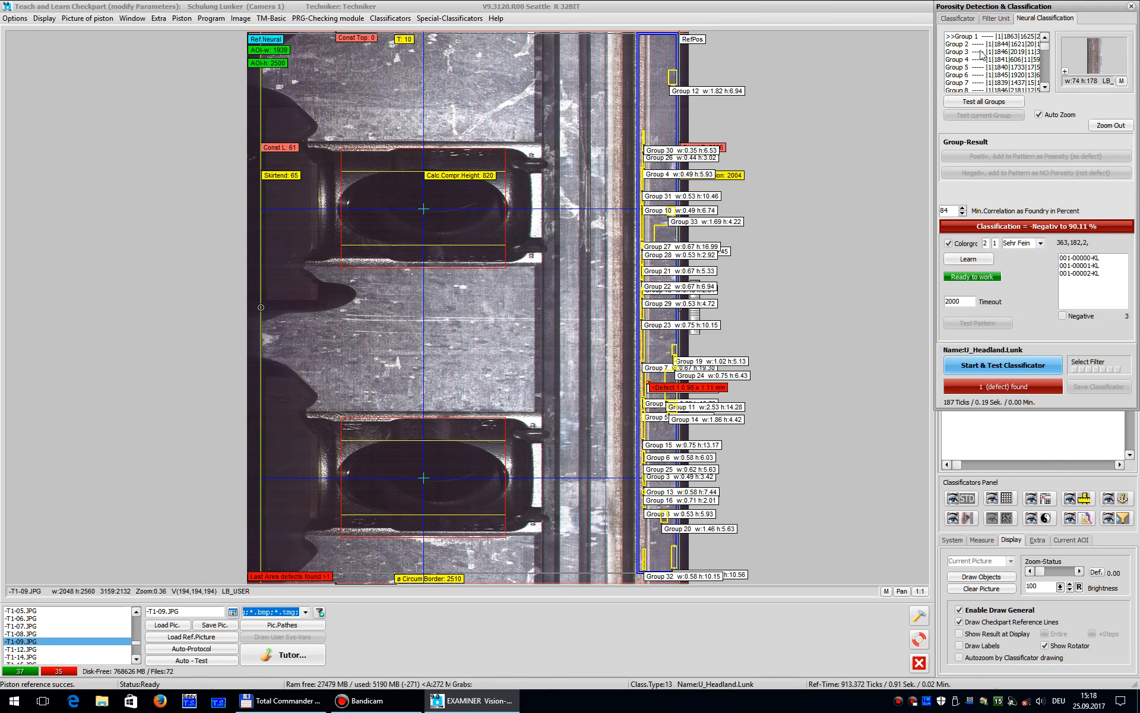
{"action": "left_click", "coordinate": [979, 59]}
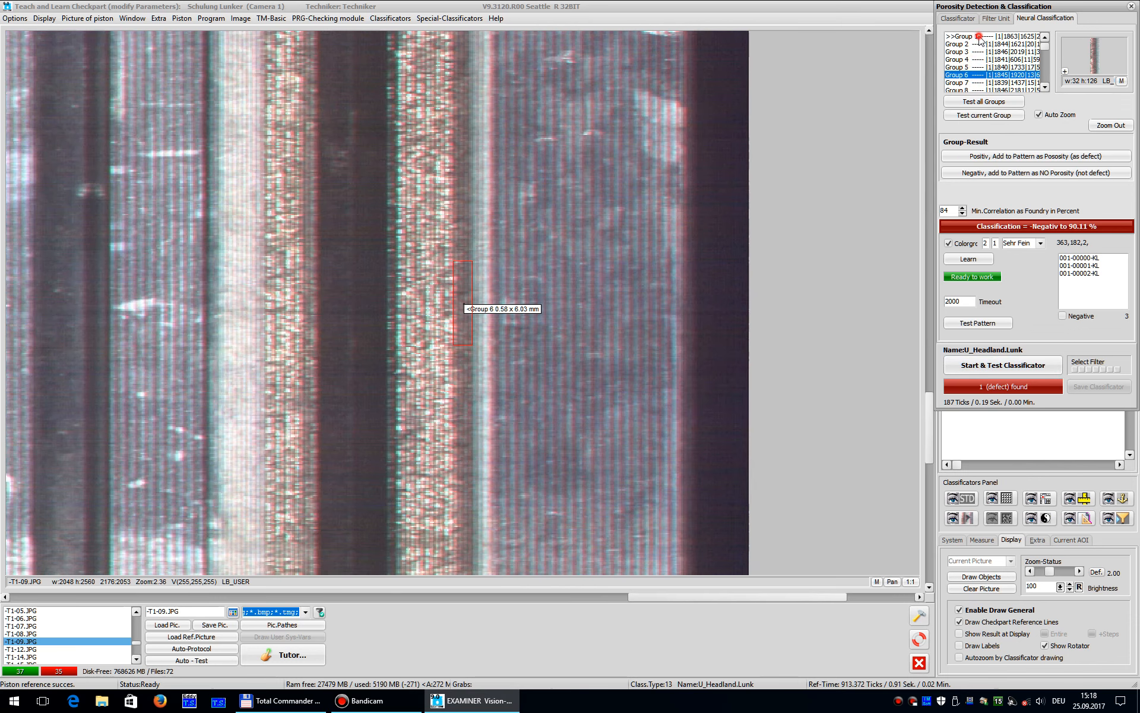
{"action": "left_click", "coordinate": [979, 37]}
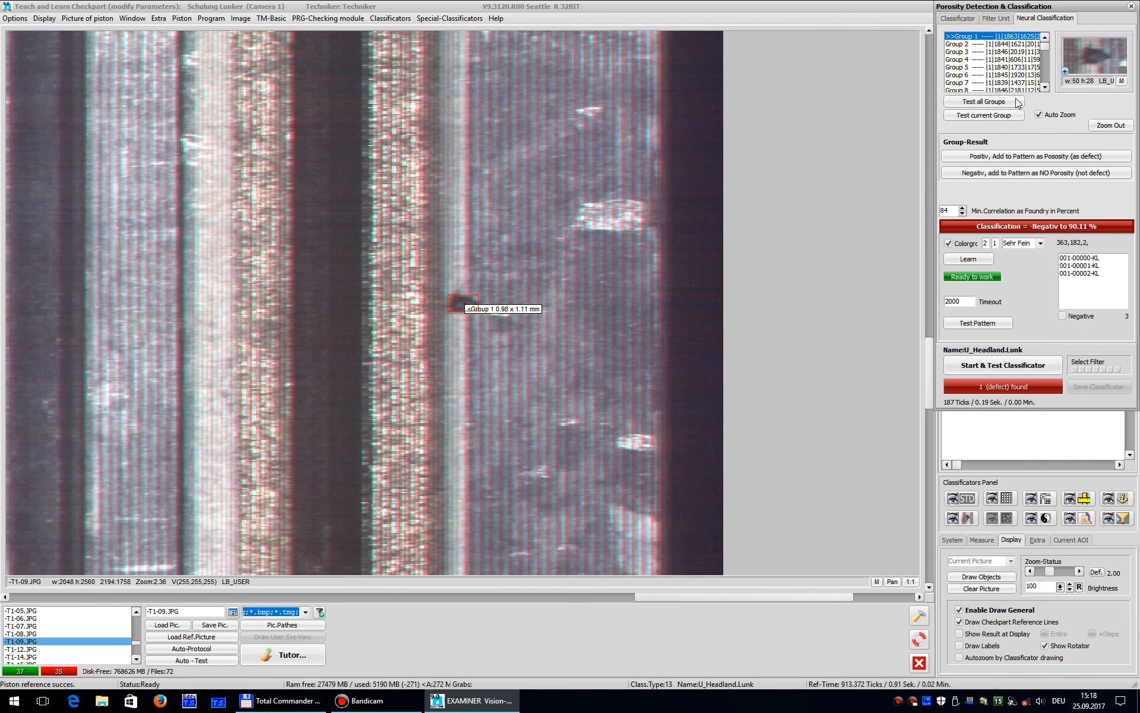
{"action": "double_click", "coordinate": [704, 124]}
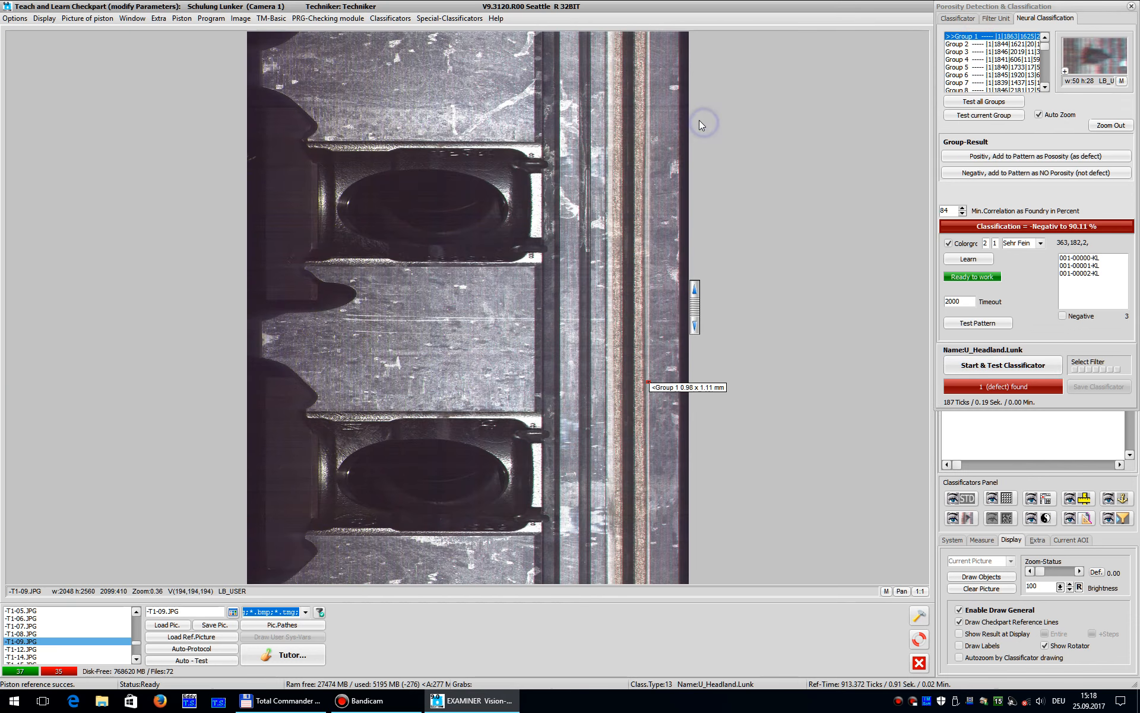
Step: Leave the classificator, load picture -T1-12.JPG and run the examination program on it, closing the test protocol
{"action": "double_click", "coordinate": [135, 657]}
{"action": "double_click", "coordinate": [30, 634]}
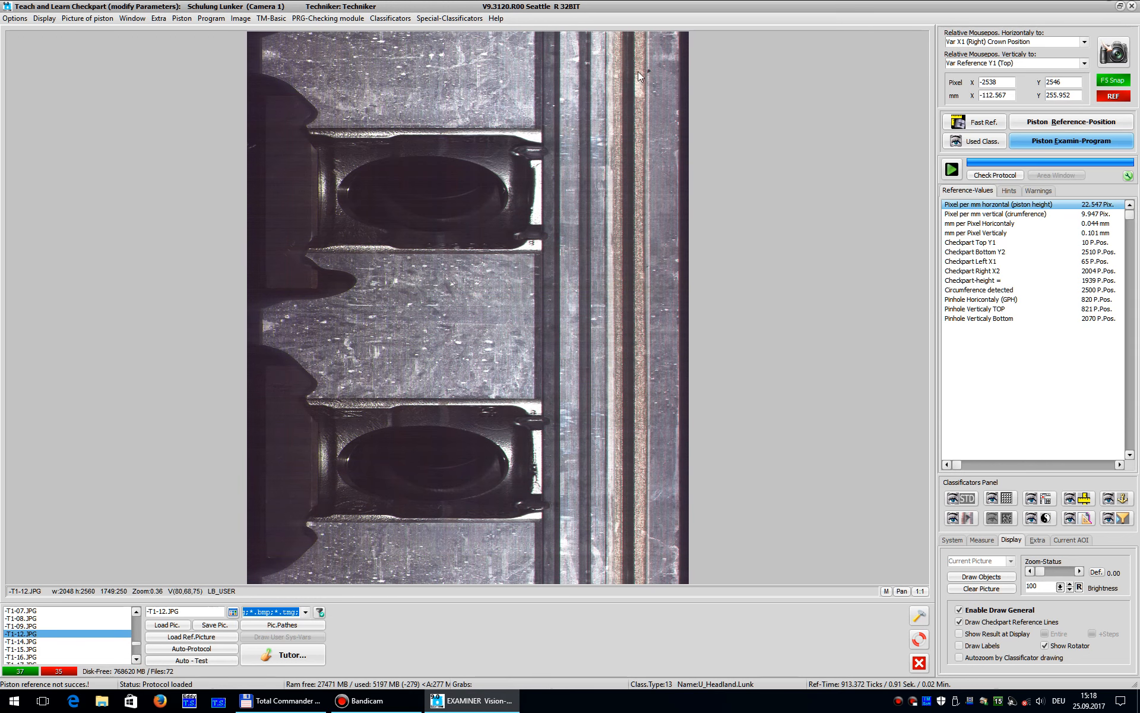
{"action": "left_click", "coordinate": [953, 170]}
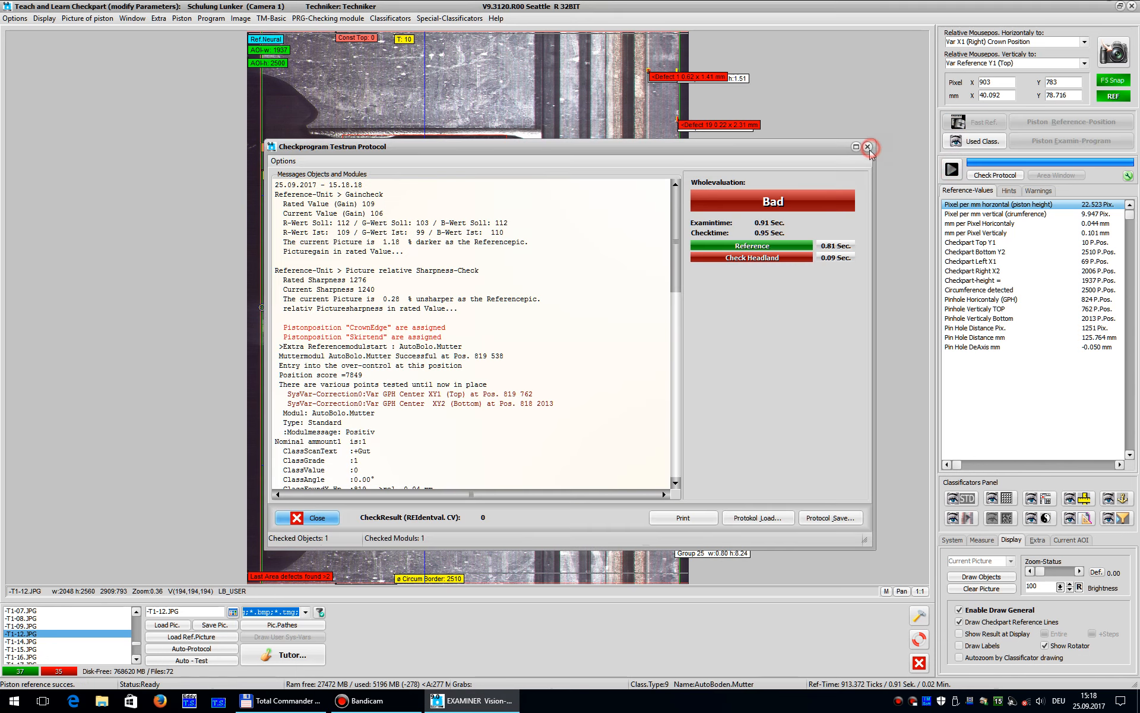
{"action": "left_click", "coordinate": [867, 147]}
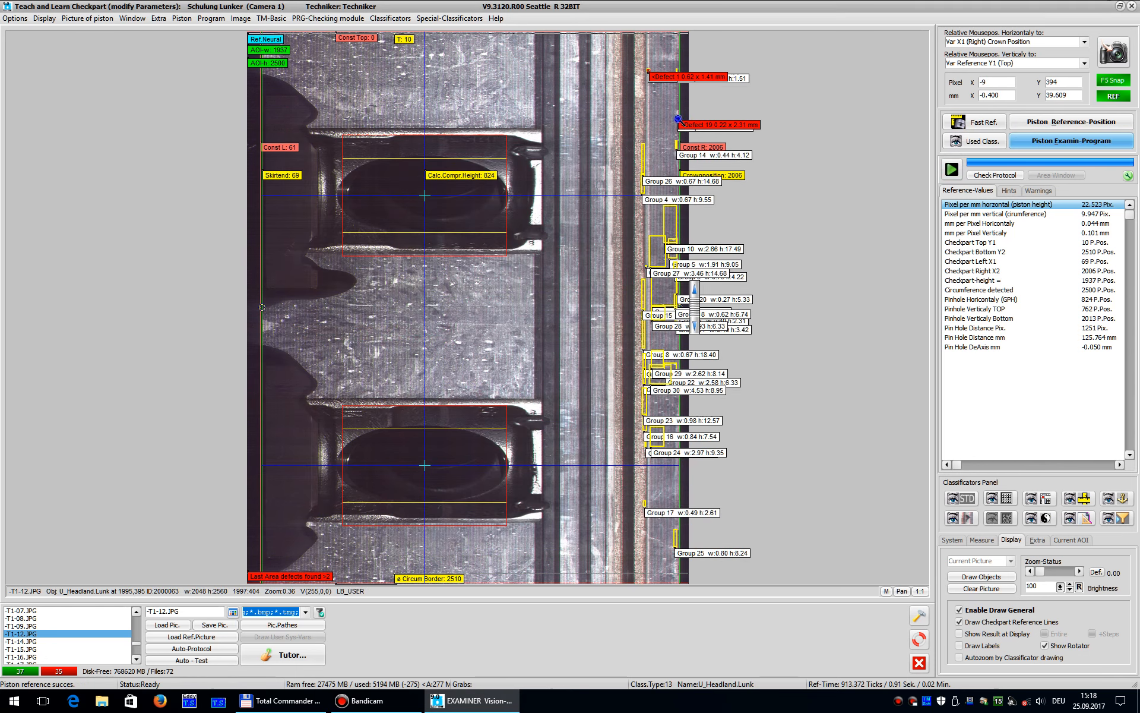
Step: Inspect Defect 19 at the crown edge of the headland up close, then return to the whole picture
{"action": "left_click", "coordinate": [678, 118]}
{"action": "left_click", "coordinate": [460, 310]}
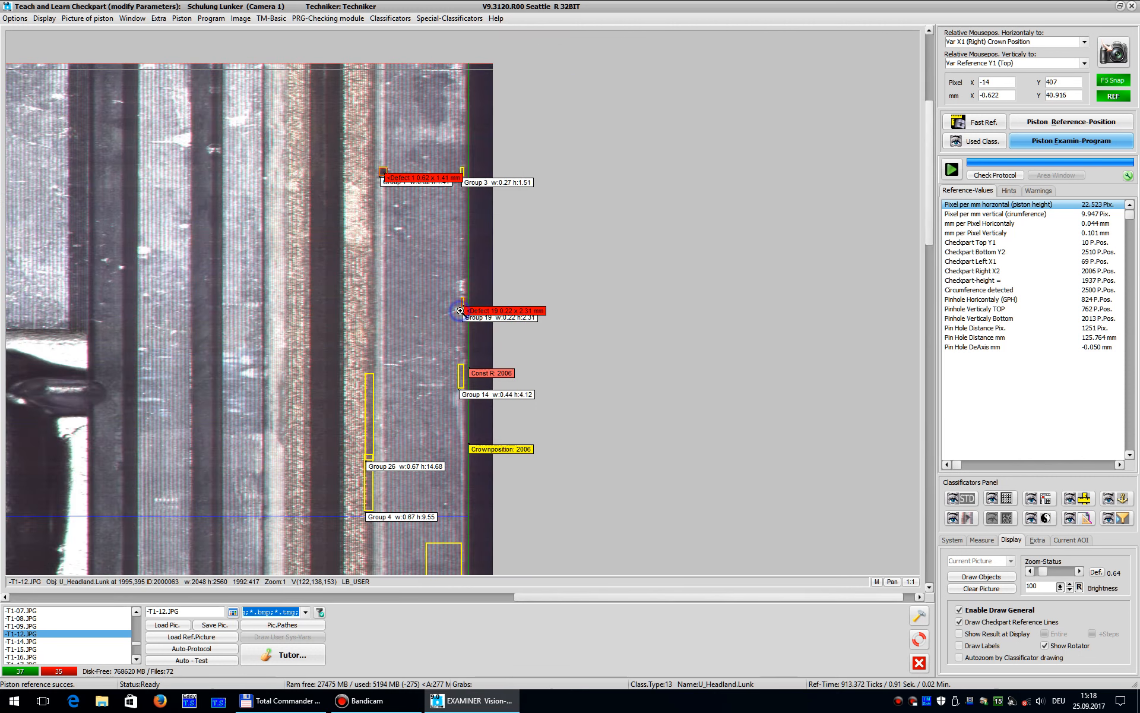
{"action": "left_click", "coordinate": [460, 311]}
{"action": "left_click", "coordinate": [464, 303]}
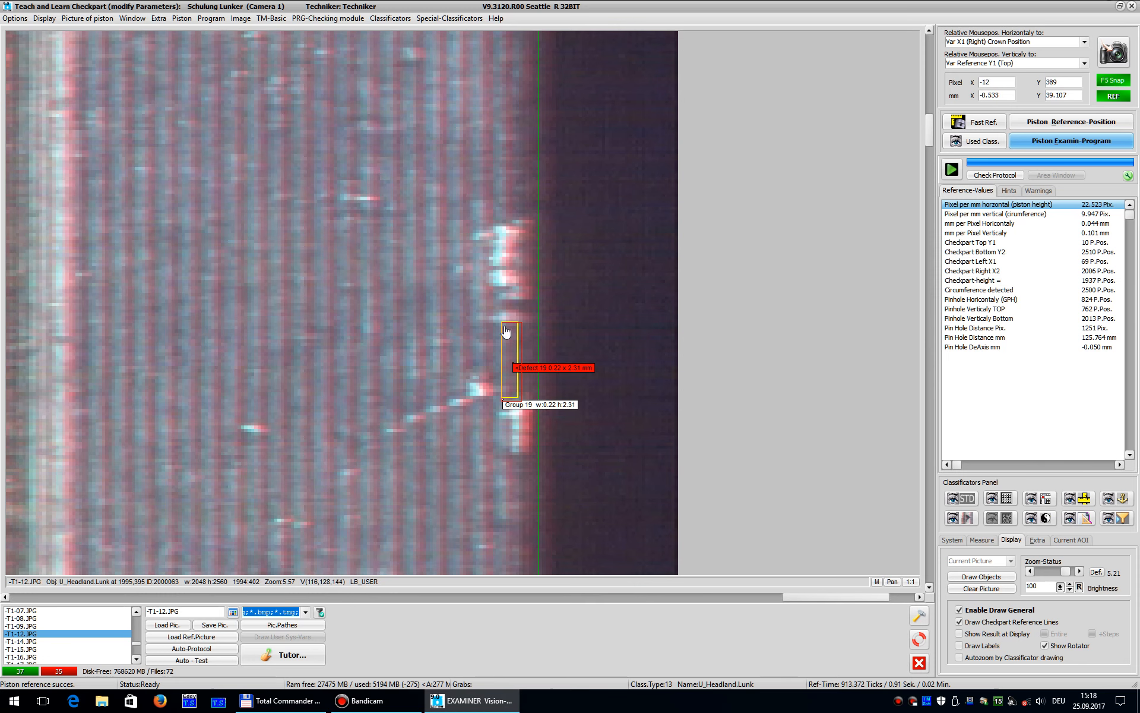
{"action": "right_click", "coordinate": [506, 361]}
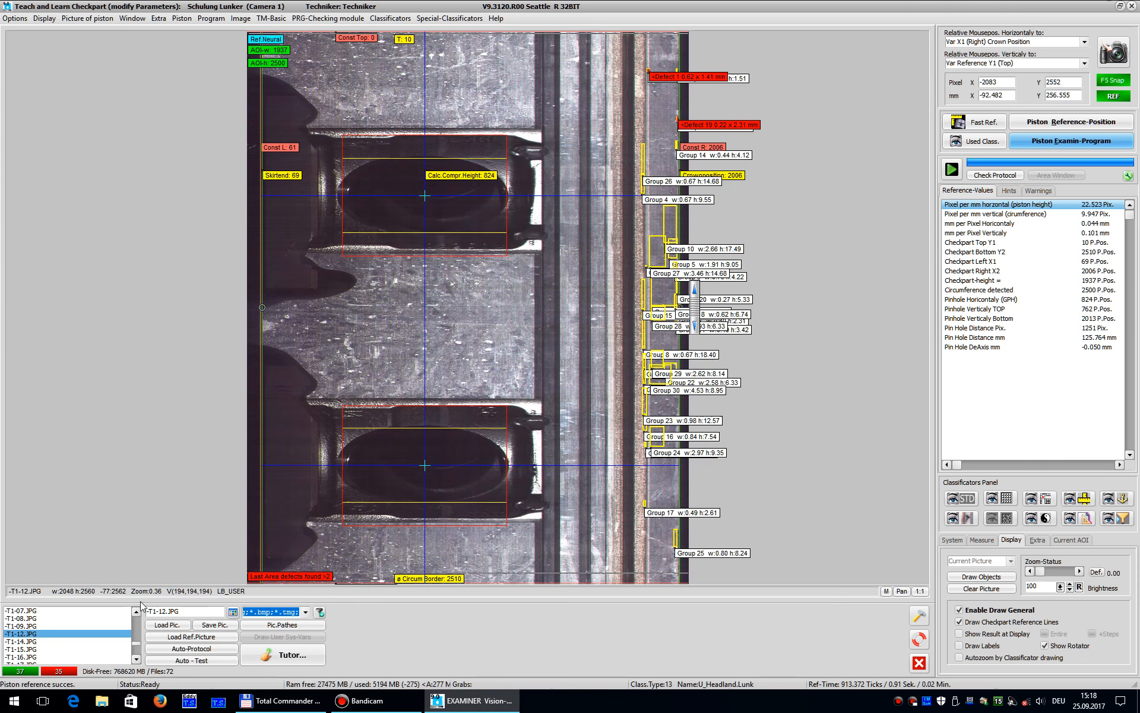
Step: Load picture -T1-14.JPG and run the examination program on it, closing the test protocol
{"action": "left_click", "coordinate": [18, 641]}
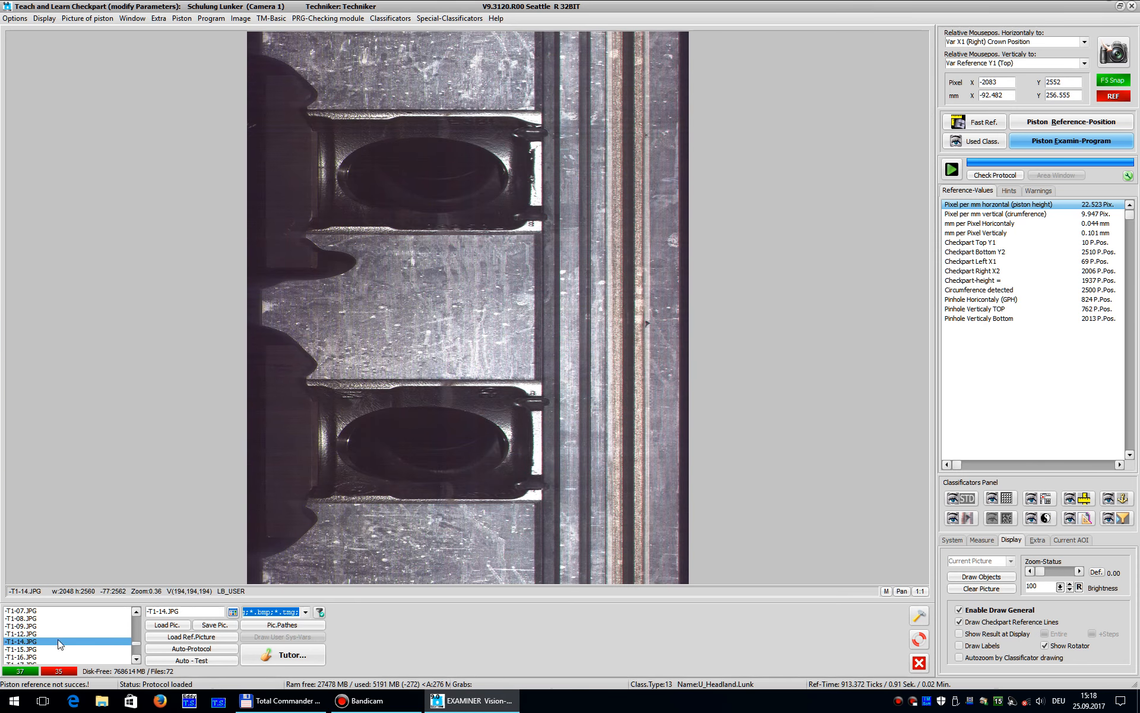
{"action": "left_click", "coordinate": [951, 171]}
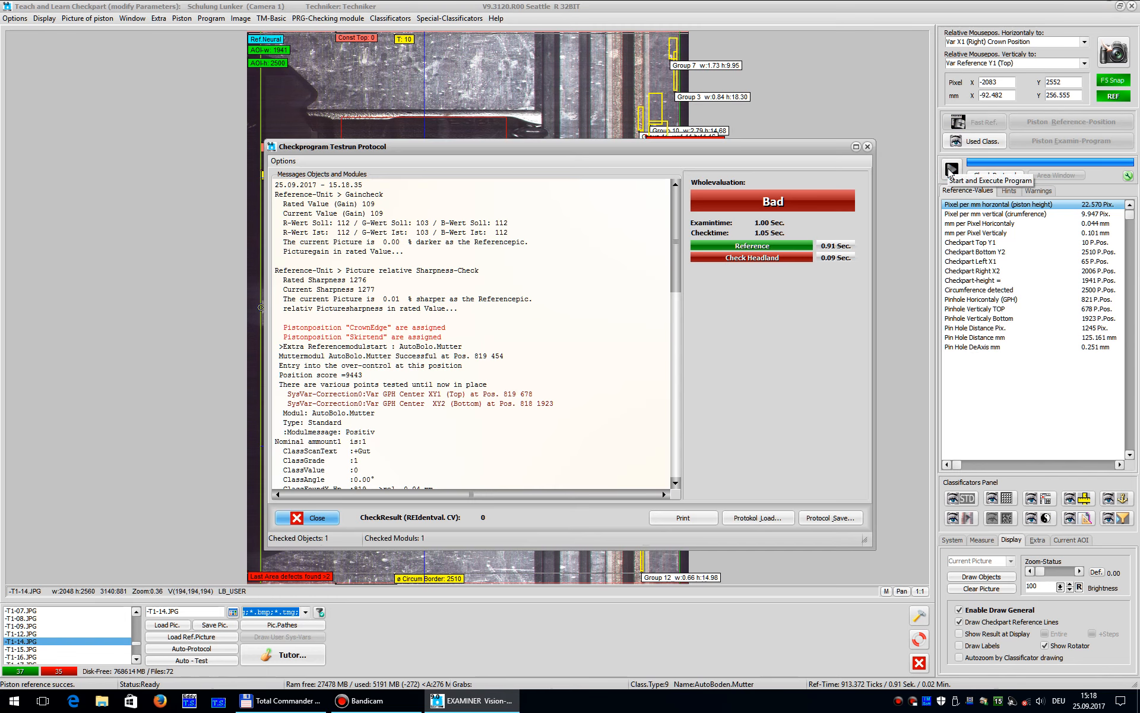
{"action": "left_click", "coordinate": [870, 147]}
Step: Inspect Defect 1 and Defect 2 on the headland up close
{"action": "double_click", "coordinate": [644, 321]}
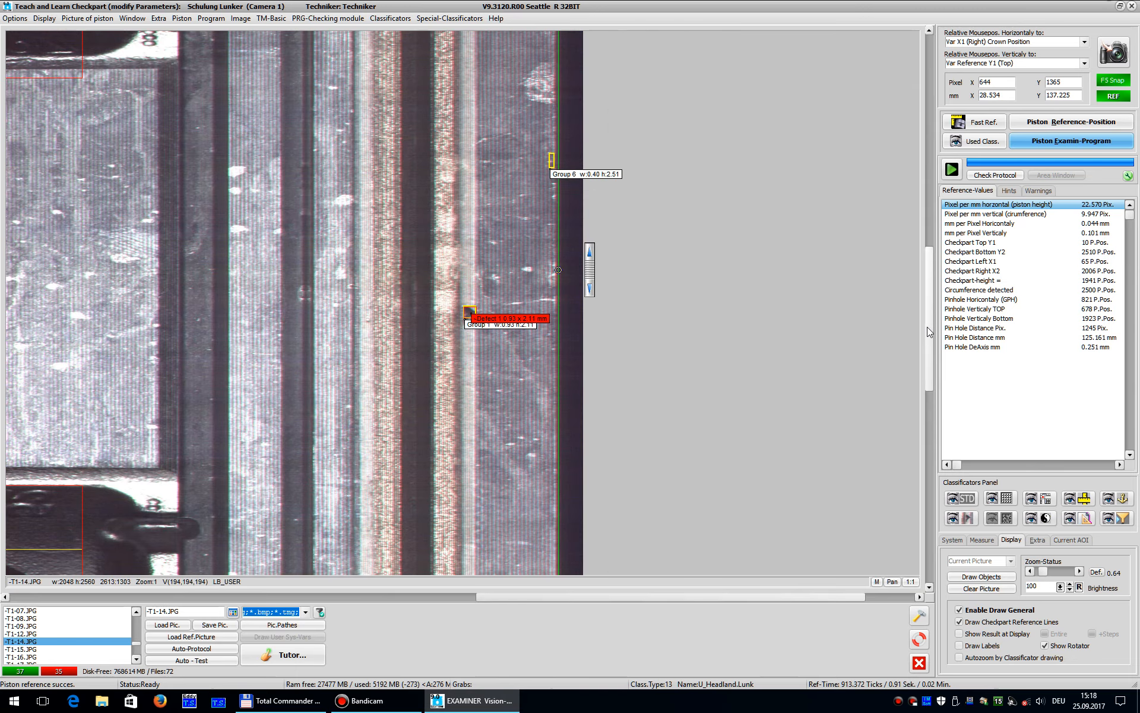
{"action": "left_click_drag", "start_coordinate": [930, 315], "coordinate": [930, 208]}
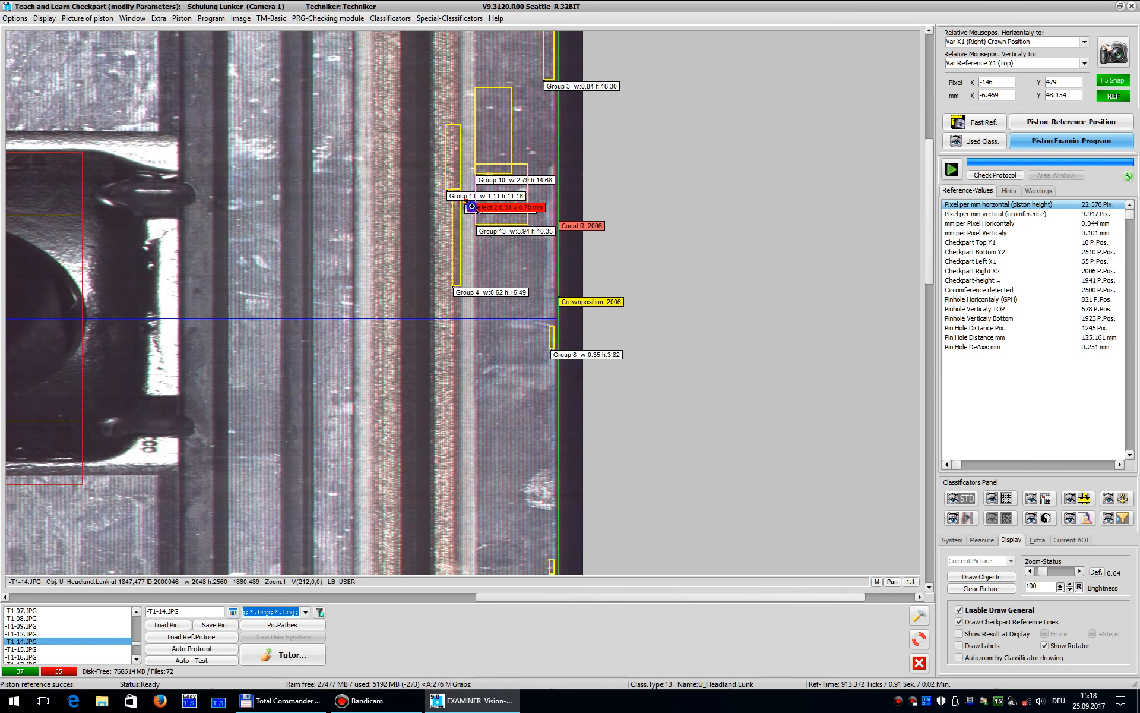
{"action": "scroll", "coordinate": [479, 212], "scroll_direction": "up", "scroll_amount": 3}
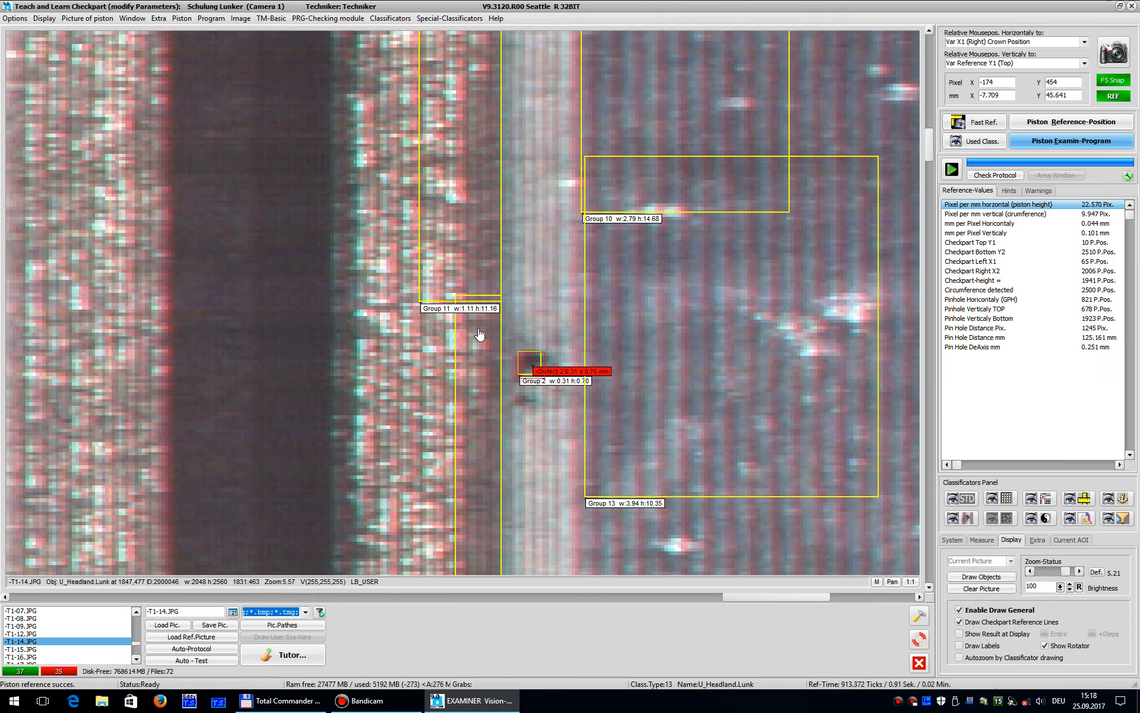
{"action": "double_click", "coordinate": [479, 332]}
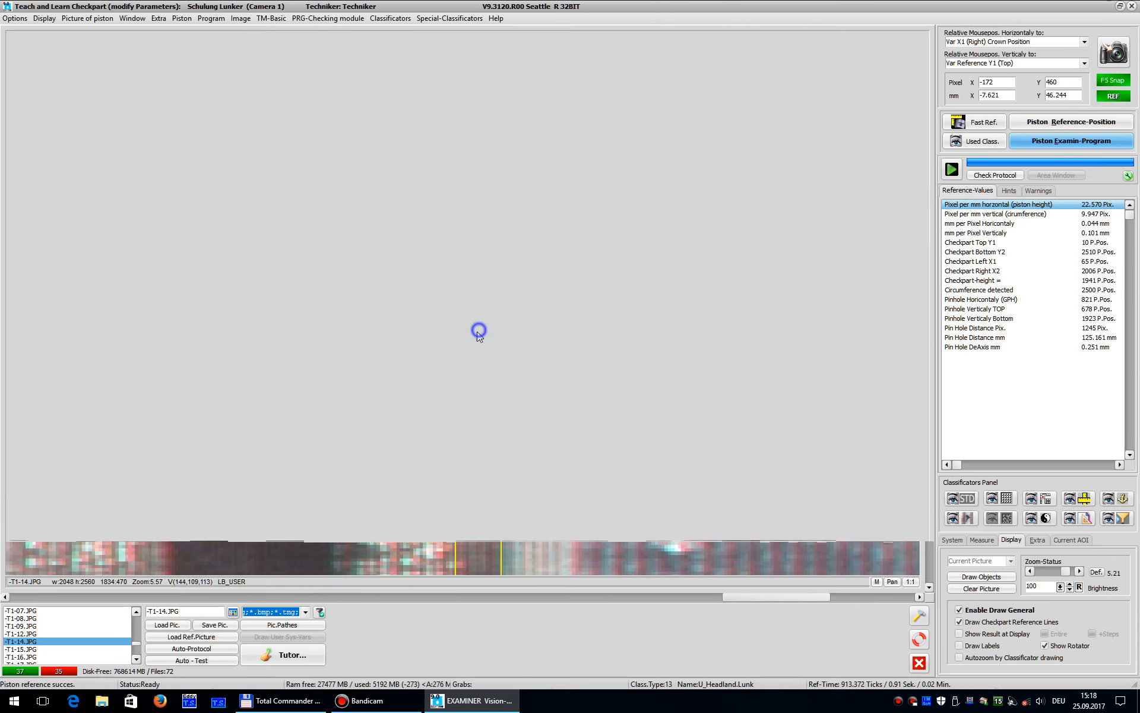
Step: Load picture -T1-15.JPG and run the examination program on it, closing the test protocol
{"action": "left_click", "coordinate": [34, 650]}
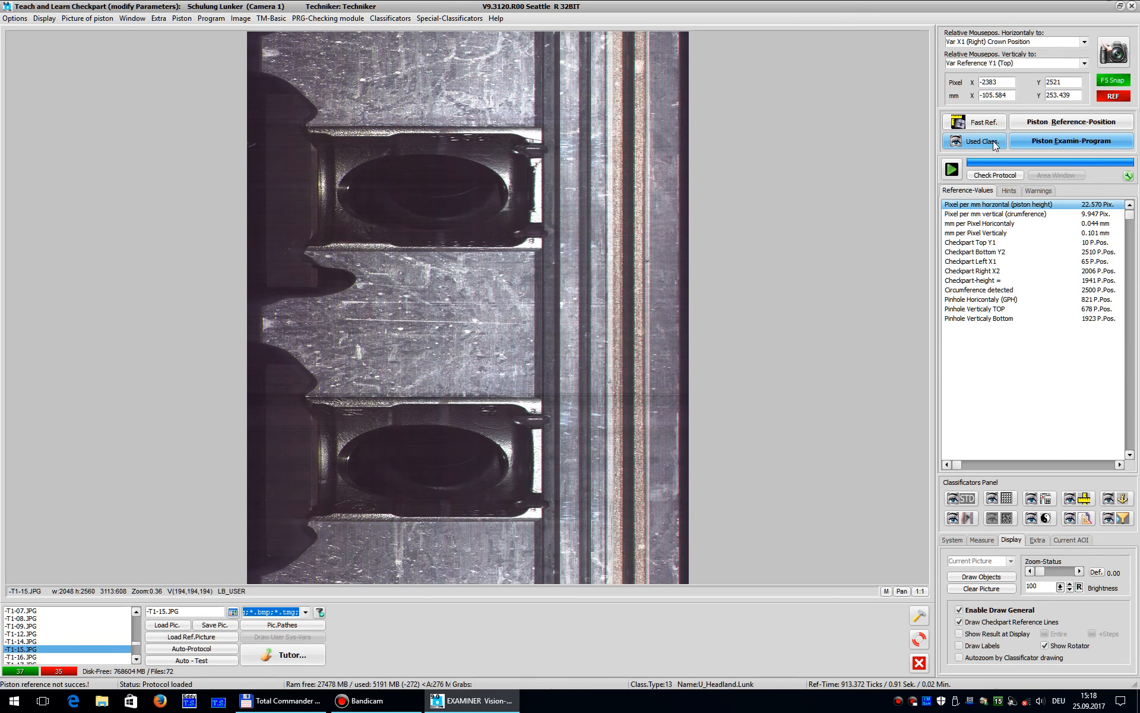
{"action": "left_click", "coordinate": [952, 169]}
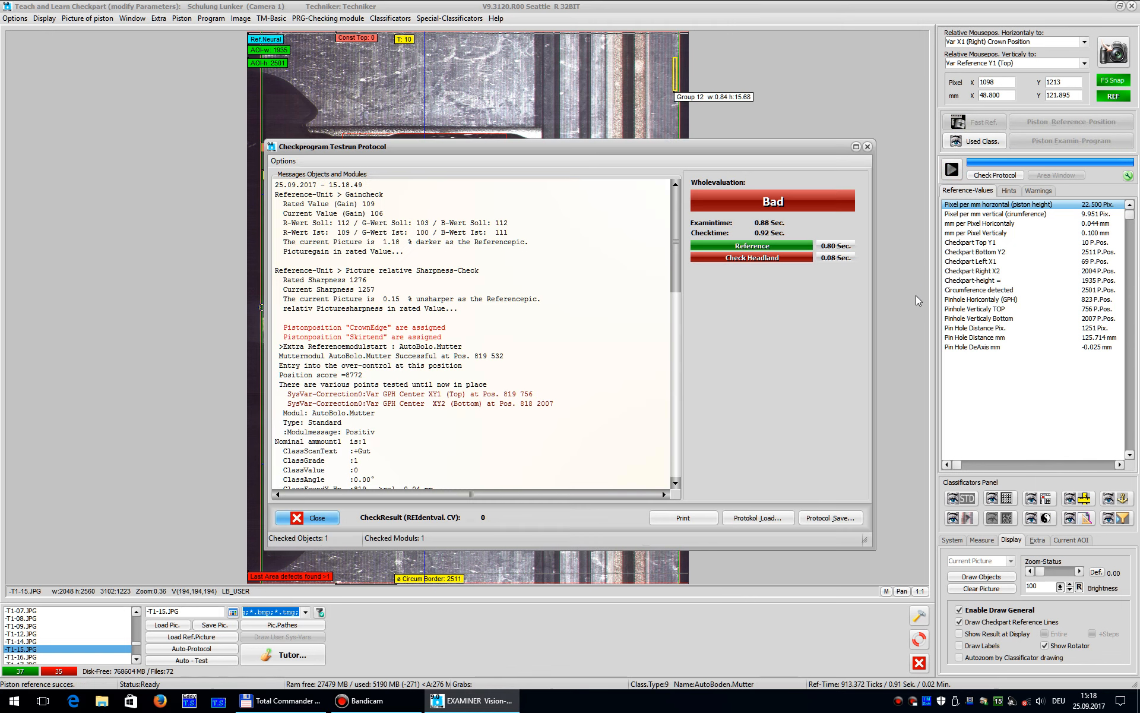
{"action": "left_click", "coordinate": [868, 146]}
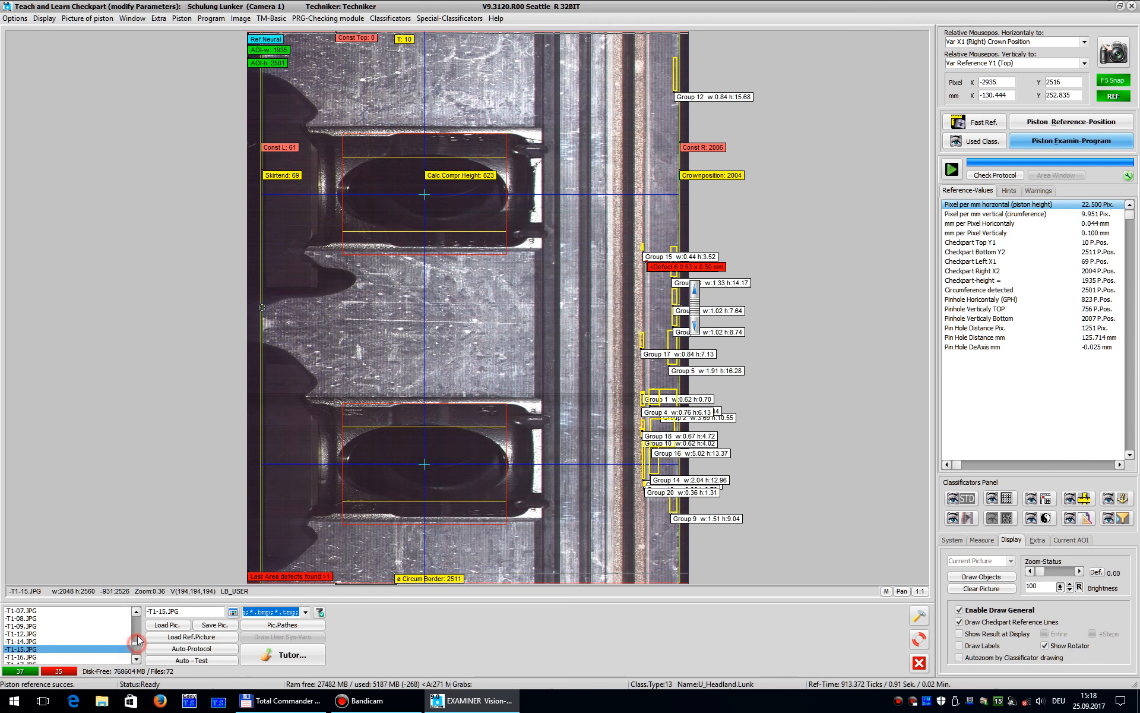
{"action": "left_click_drag", "start_coordinate": [138, 640], "coordinate": [140, 618]}
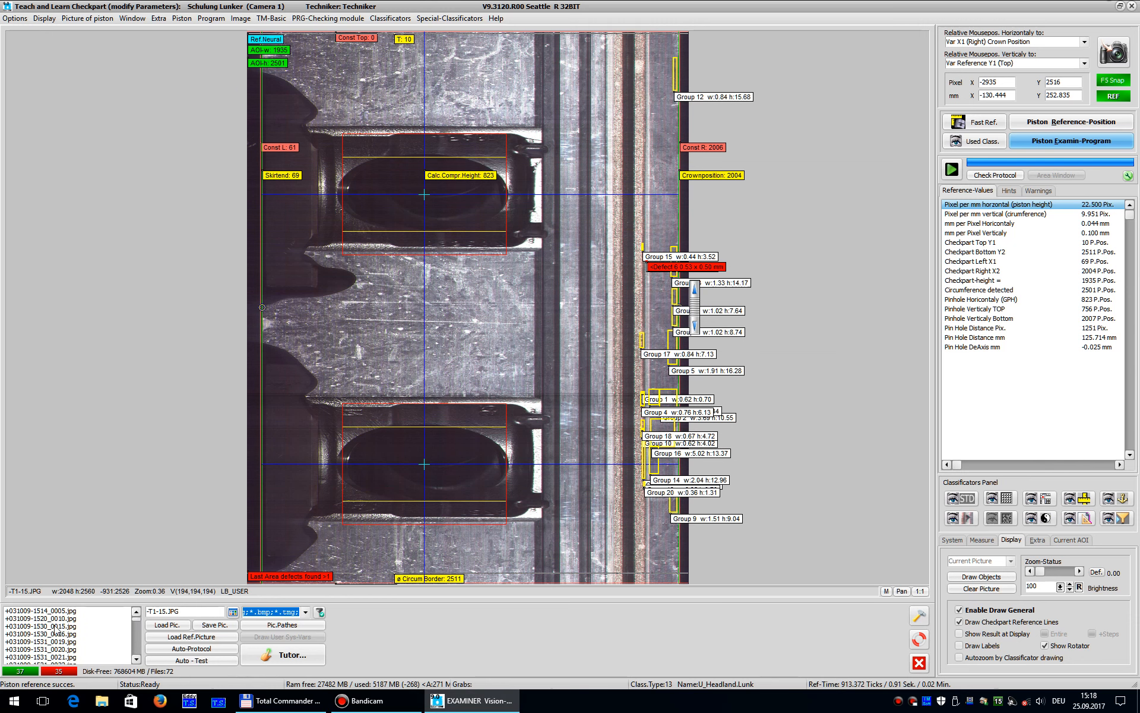
{"action": "double_click", "coordinate": [67, 612]}
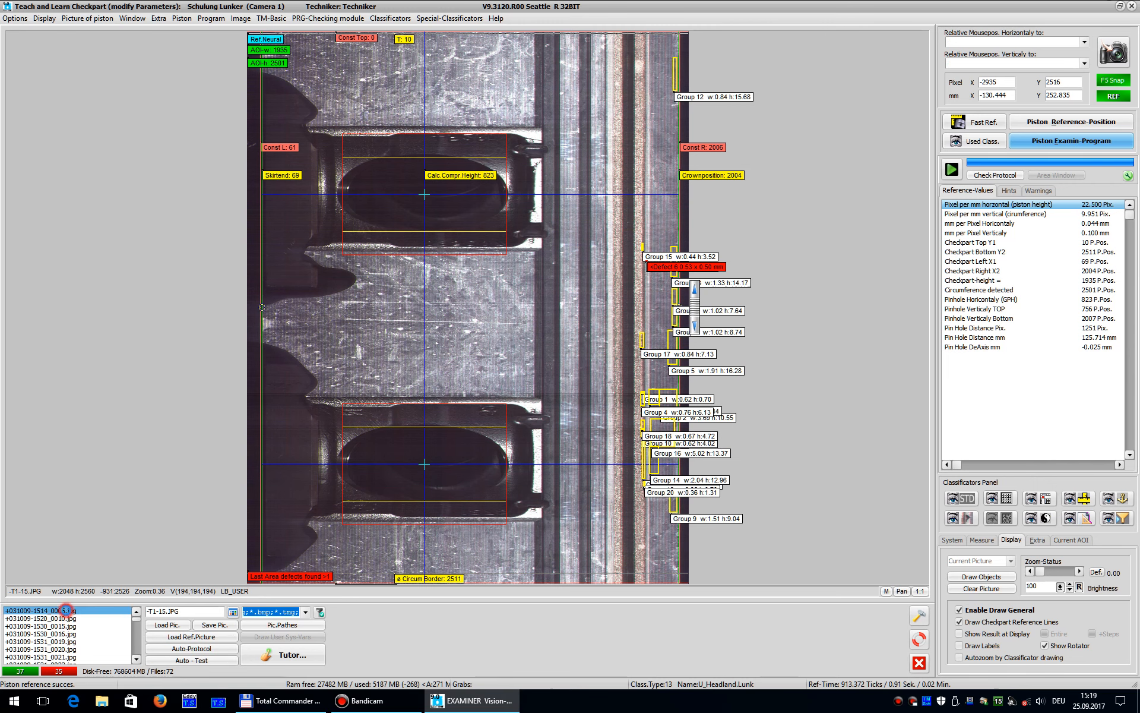
{"action": "left_click", "coordinate": [952, 171]}
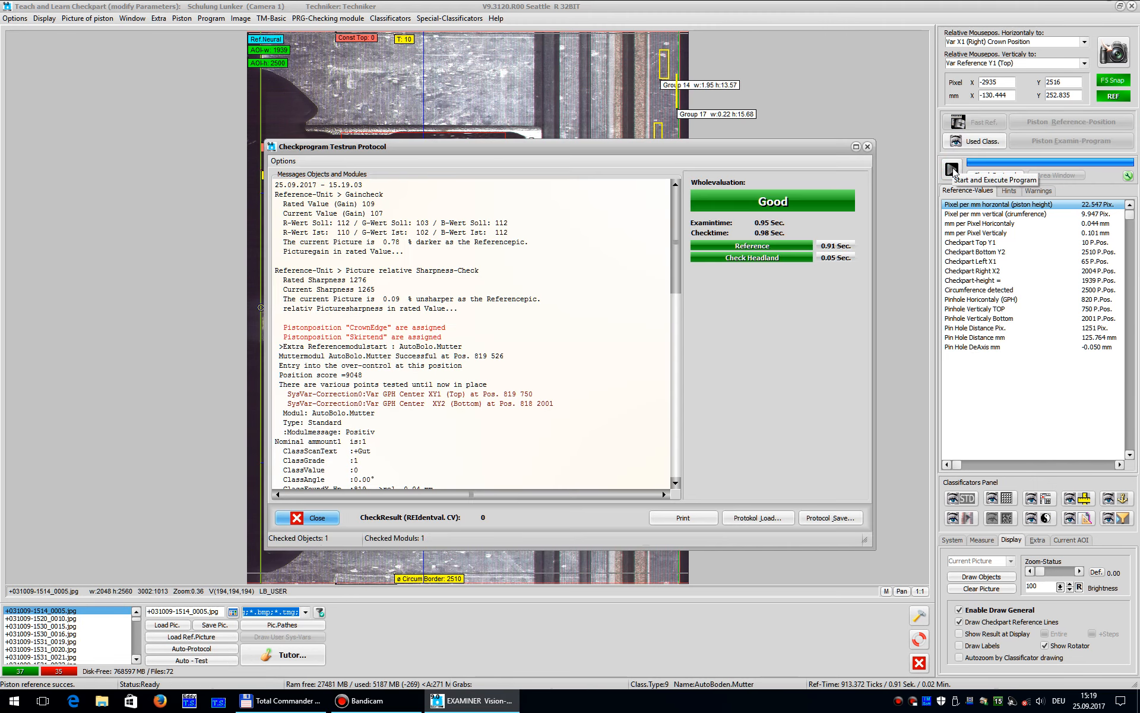
{"action": "left_click", "coordinate": [868, 147]}
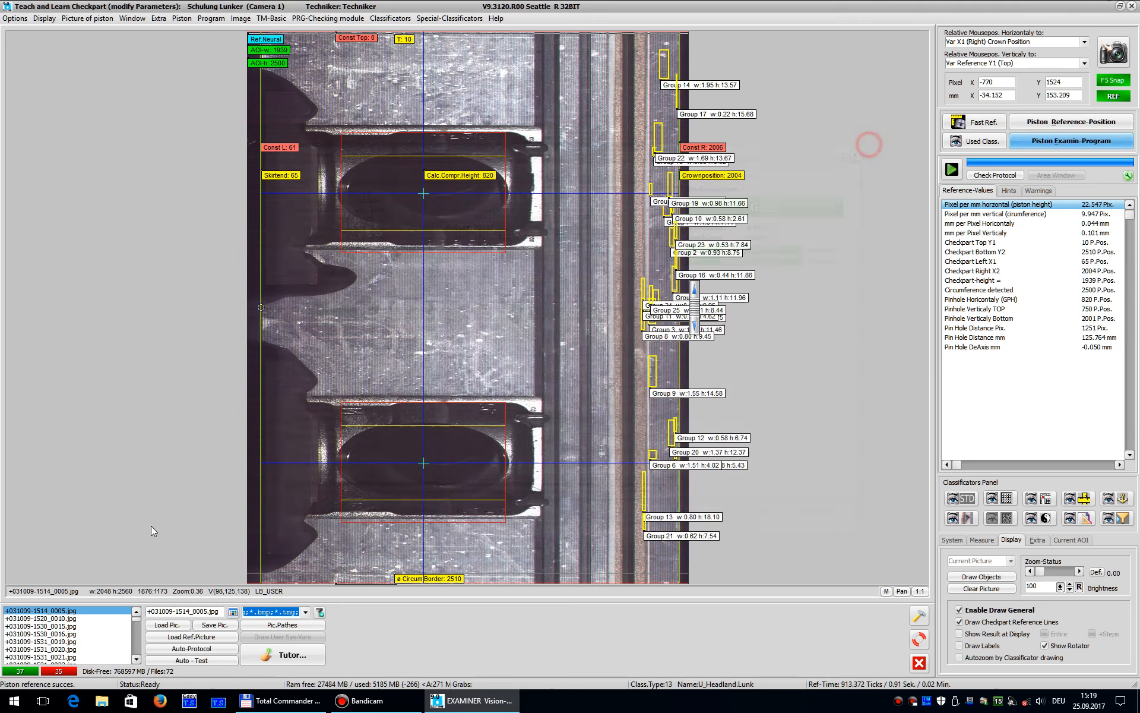
{"action": "left_click", "coordinate": [60, 626]}
{"action": "left_click", "coordinate": [951, 170]}
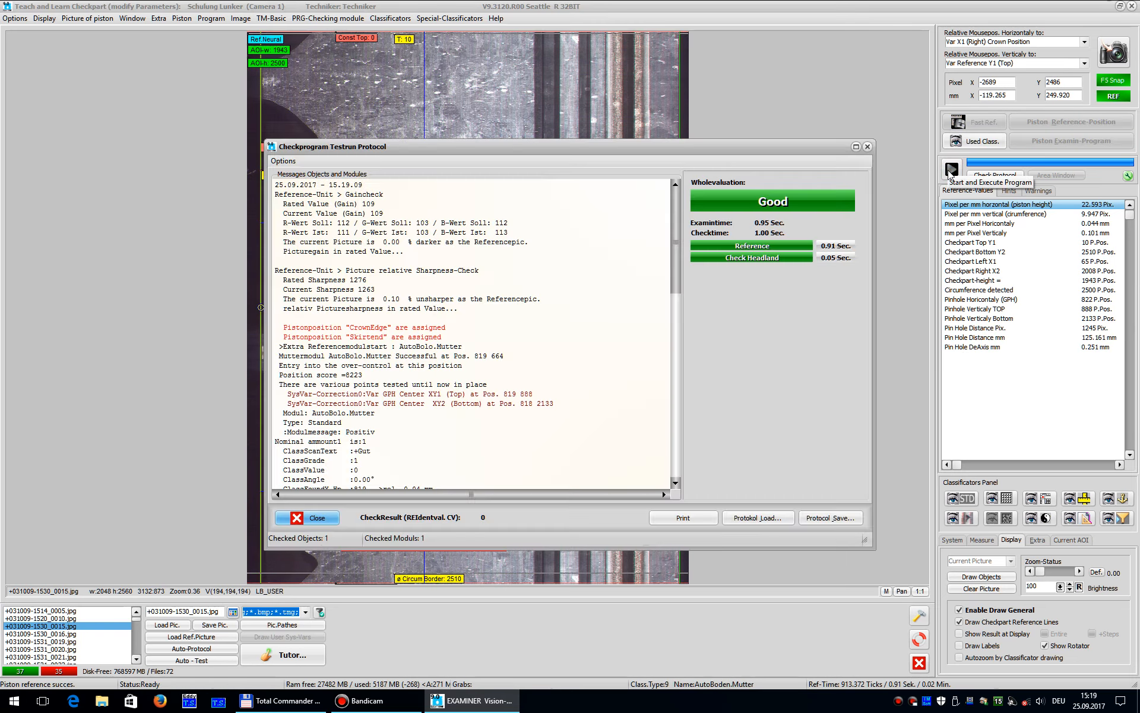
{"action": "left_click", "coordinate": [868, 147]}
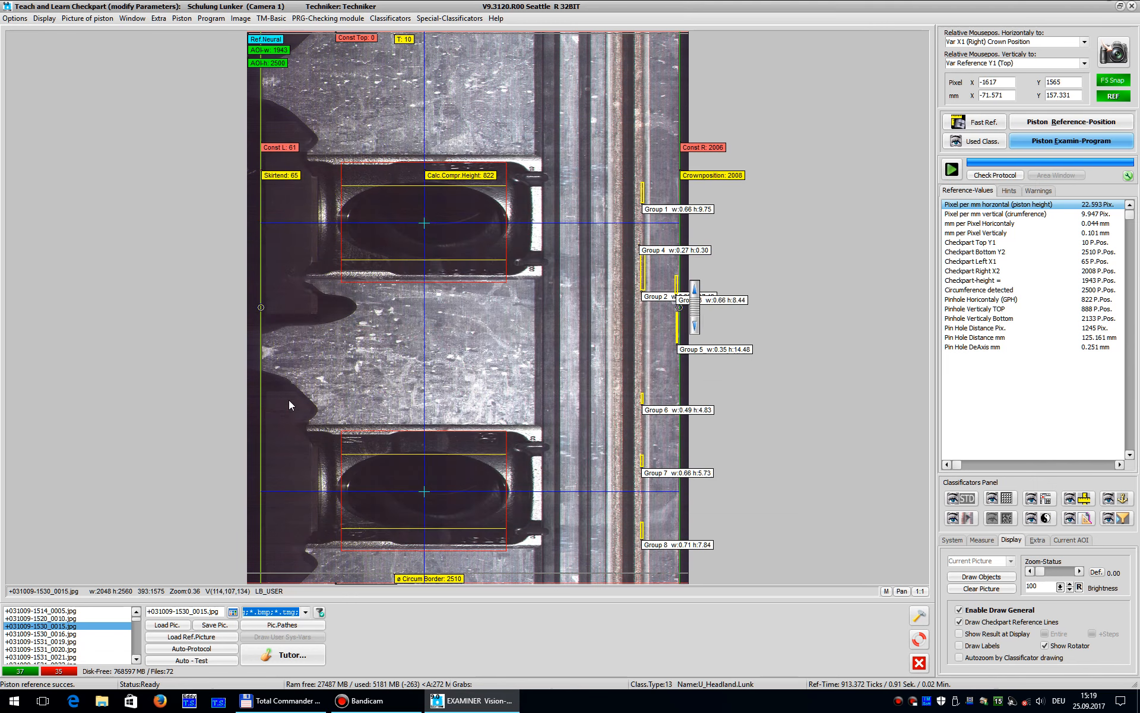
{"action": "left_click", "coordinate": [191, 659]}
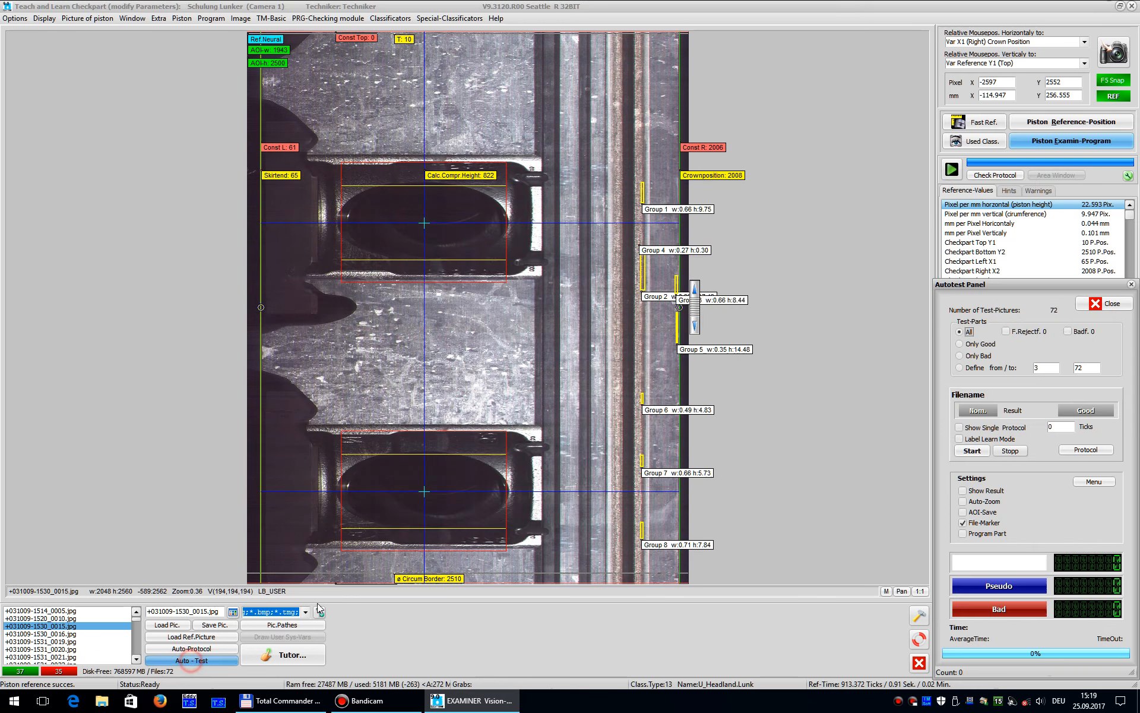
{"action": "left_click", "coordinate": [981, 344]}
{"action": "left_click", "coordinate": [972, 450]}
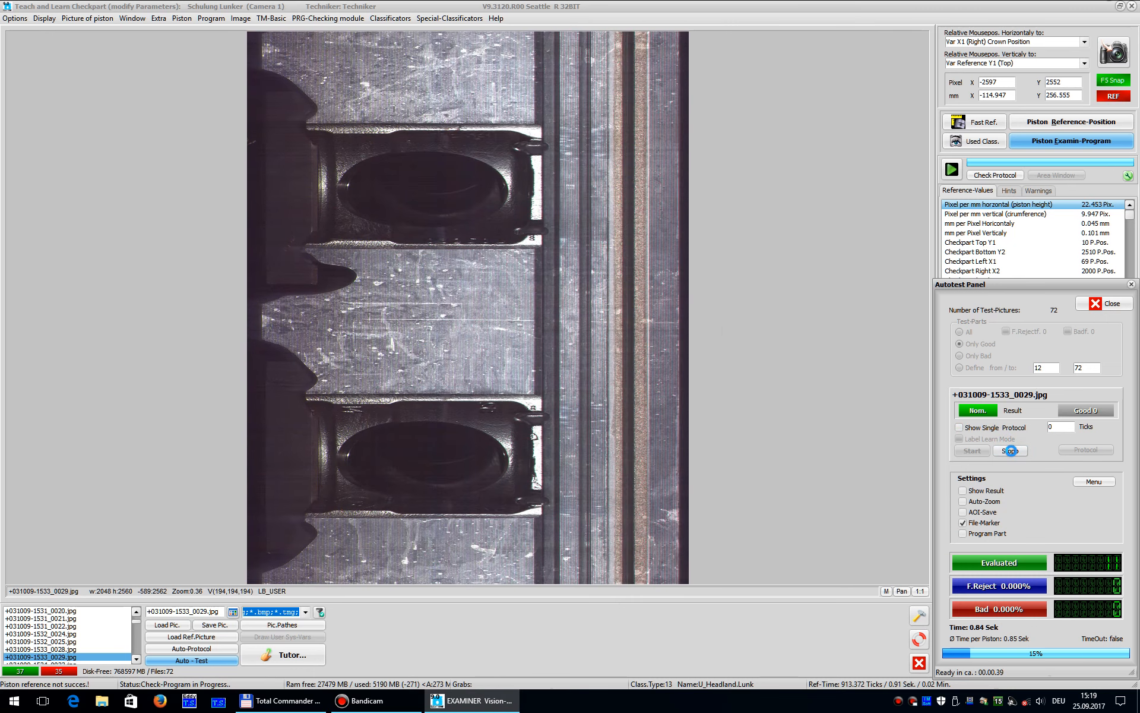
{"action": "left_click", "coordinate": [1011, 451]}
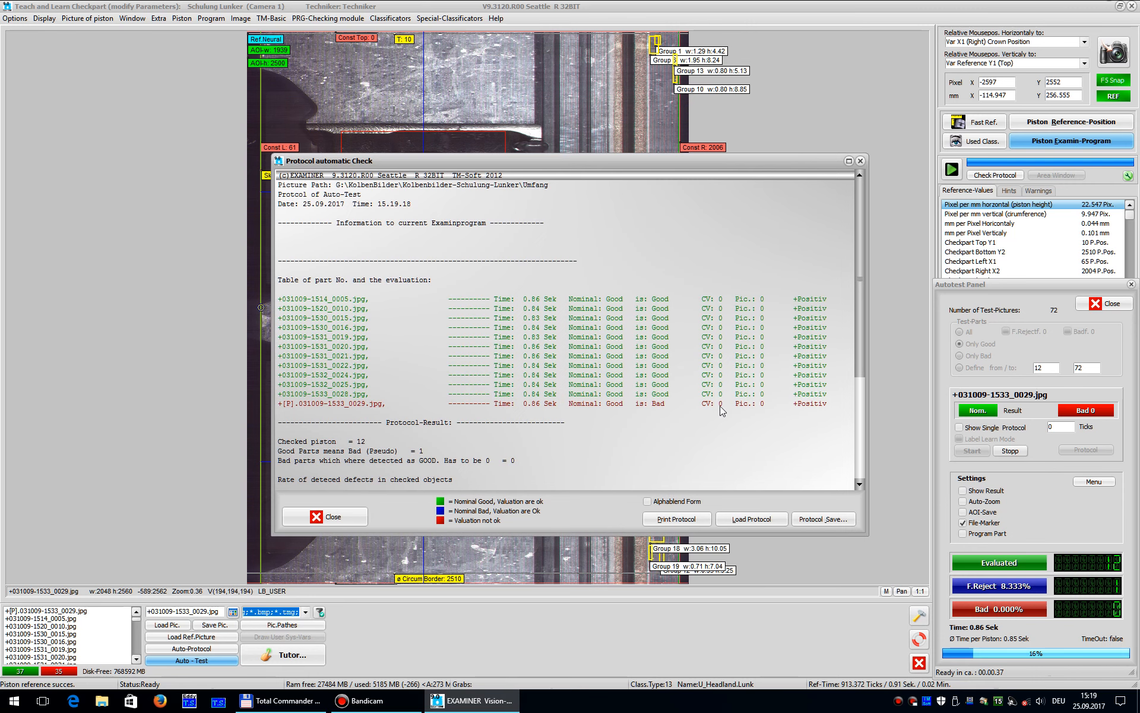
{"action": "left_click", "coordinate": [326, 516]}
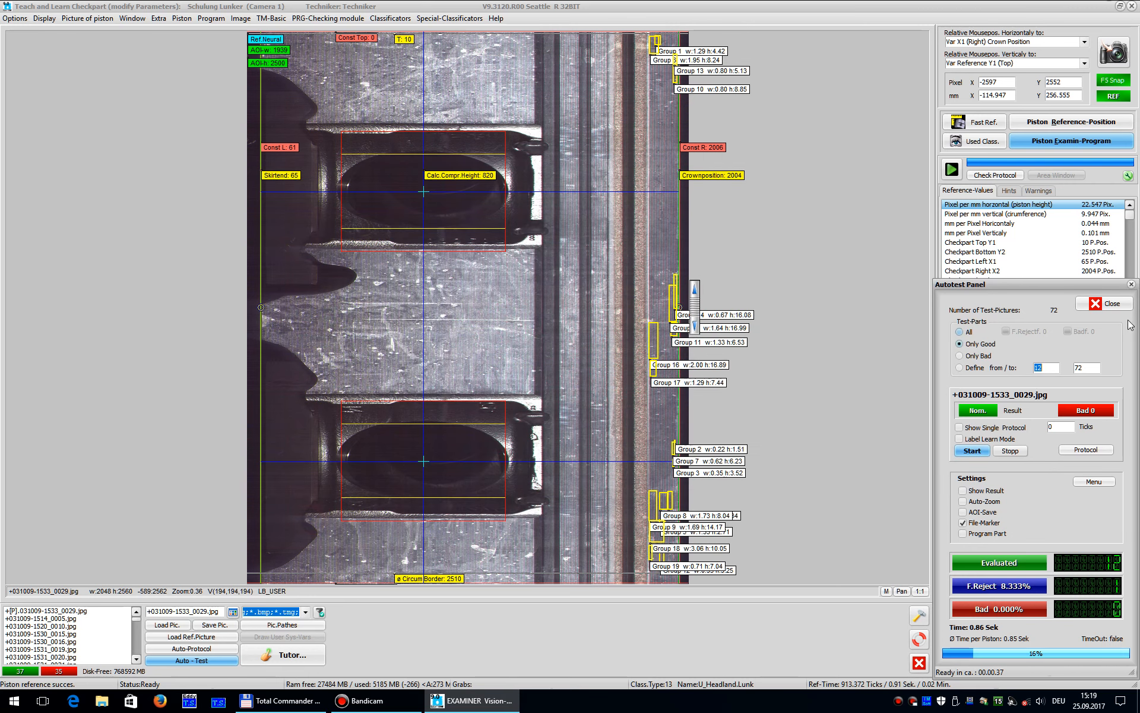
{"action": "left_click", "coordinate": [1108, 304]}
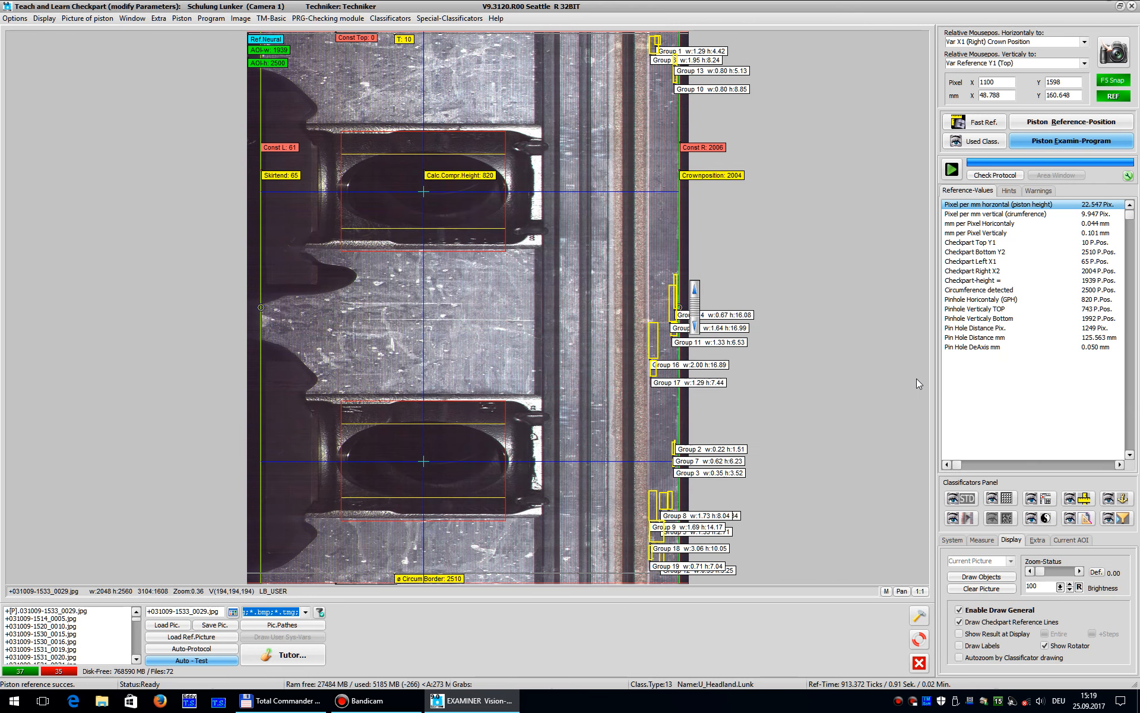